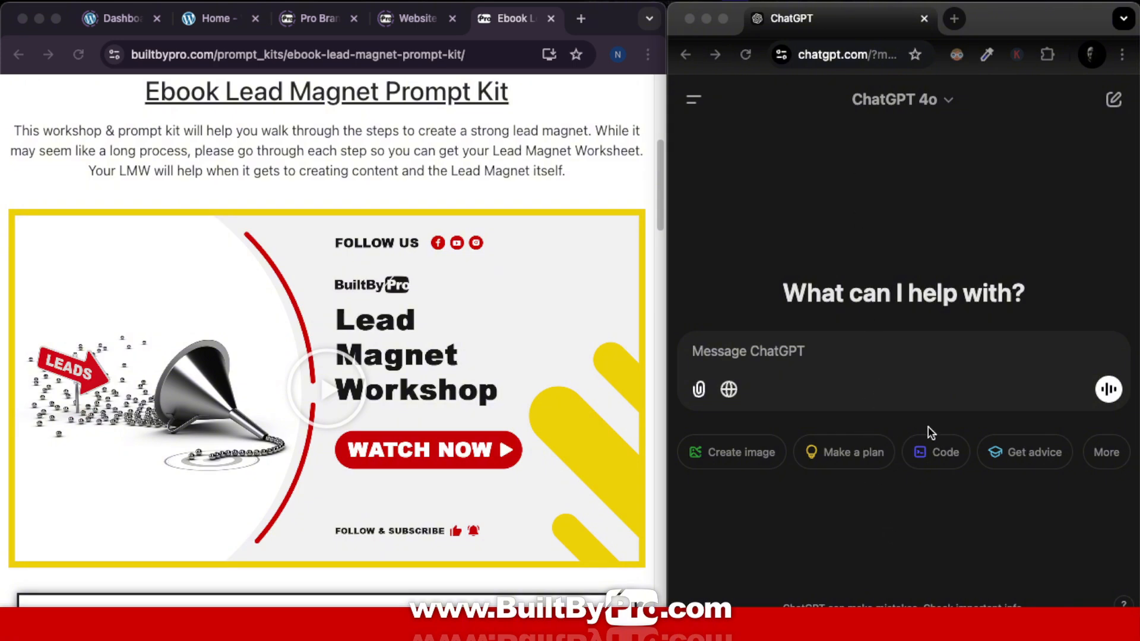
Copy the Ebook Assistant prompt from the prompt kit page and send it as a message in ChatGPT
scroll(531, 206, down, 7)
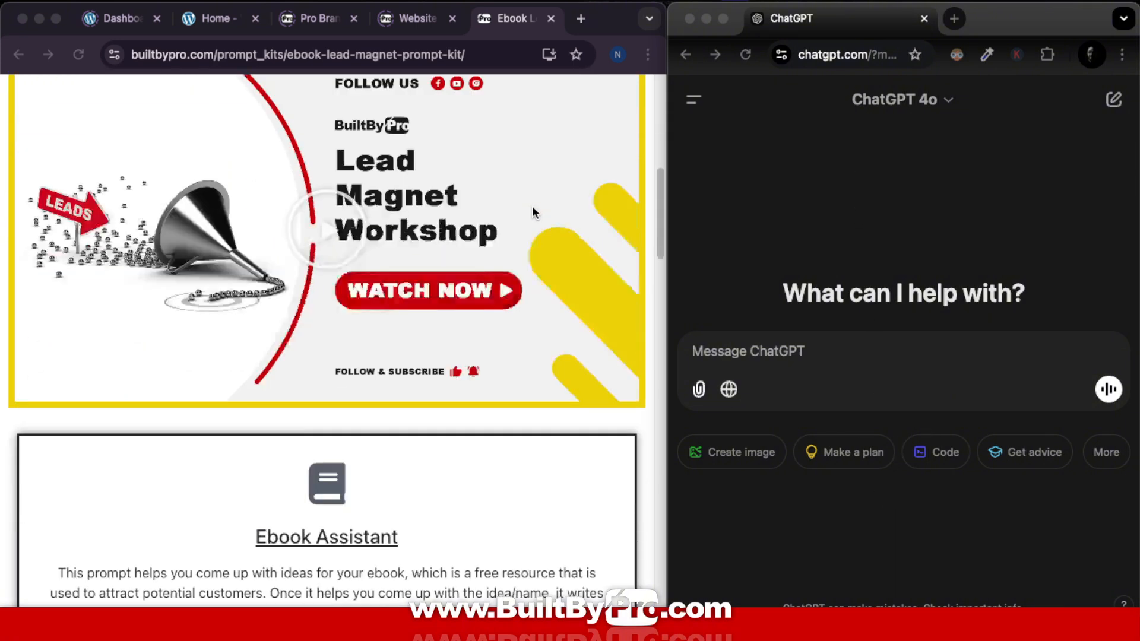
scroll(533, 212, down, 1)
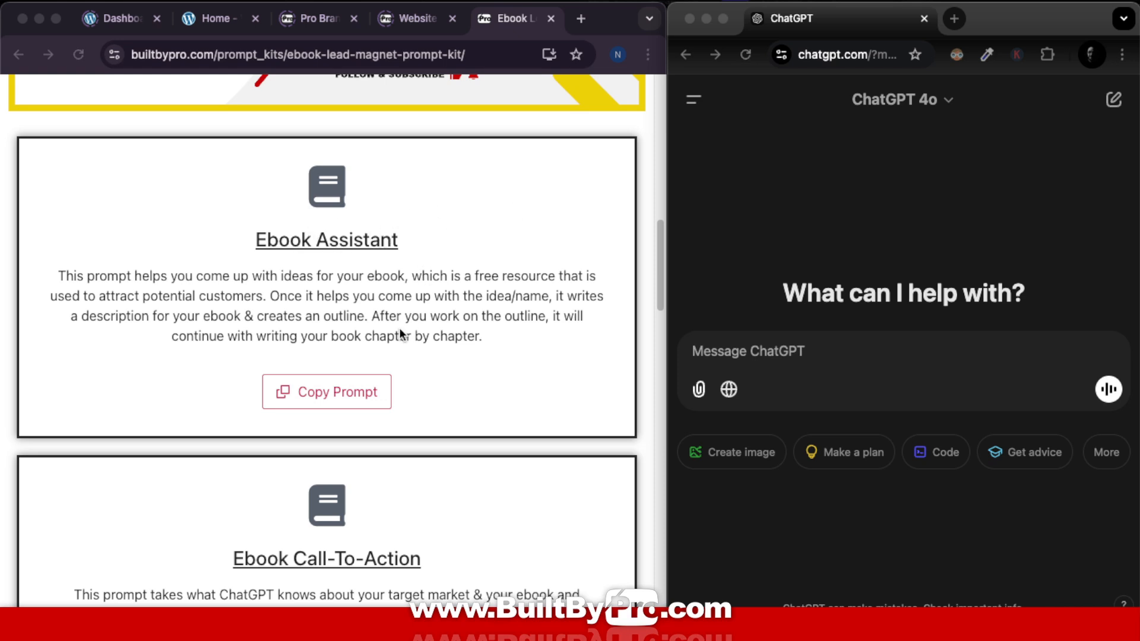
click(332, 402)
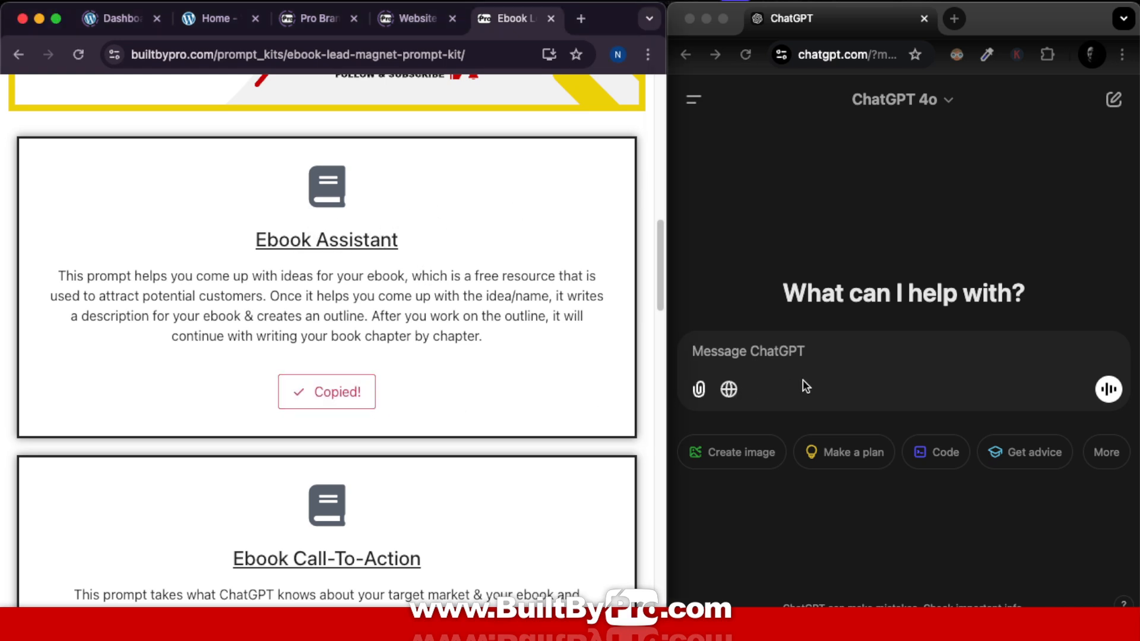
click(794, 354)
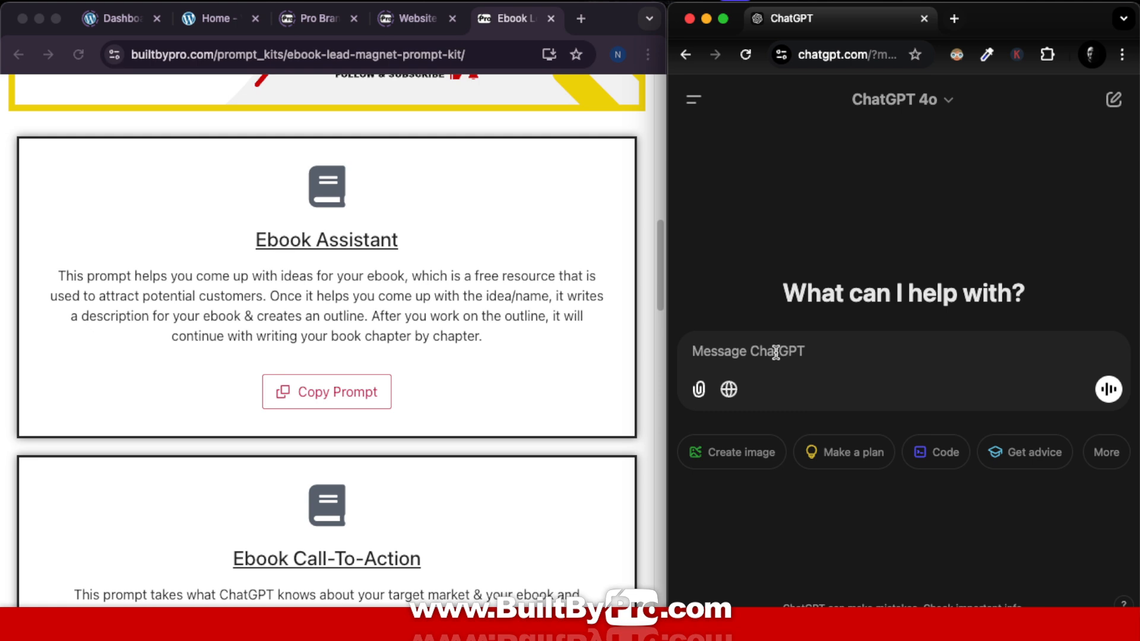
key(super+v)
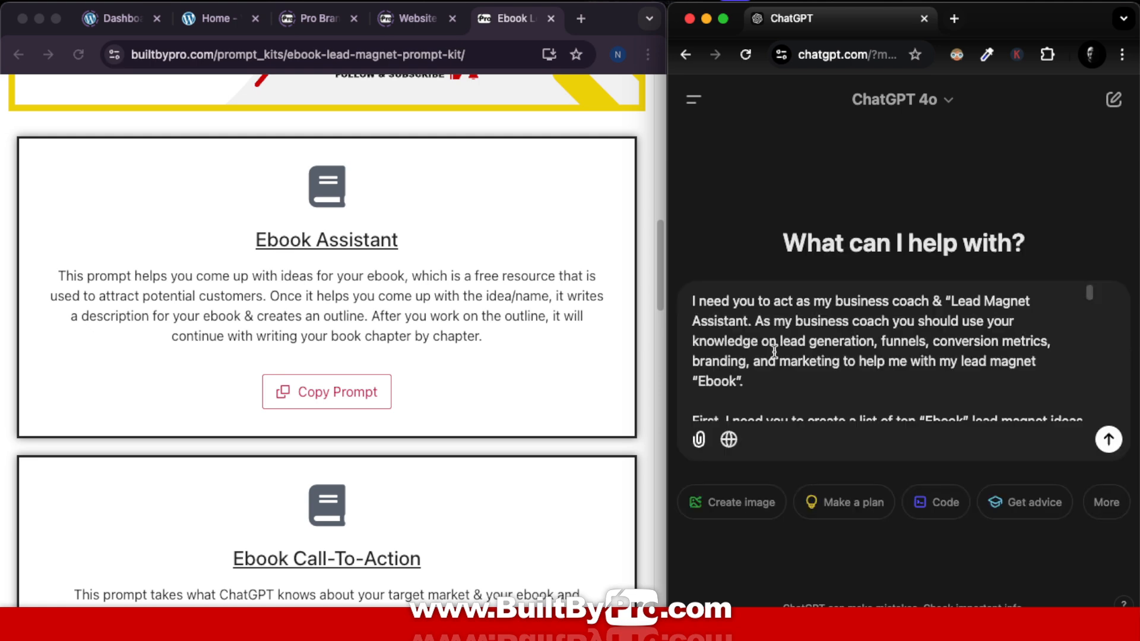
scroll(774, 351, down, 10)
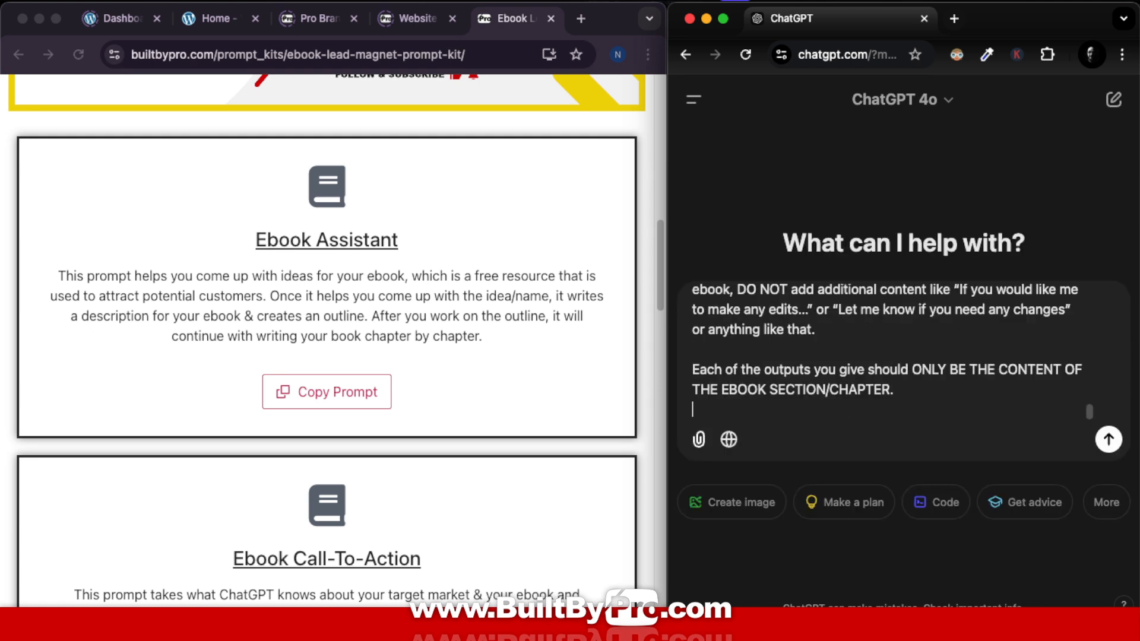
click(1108, 439)
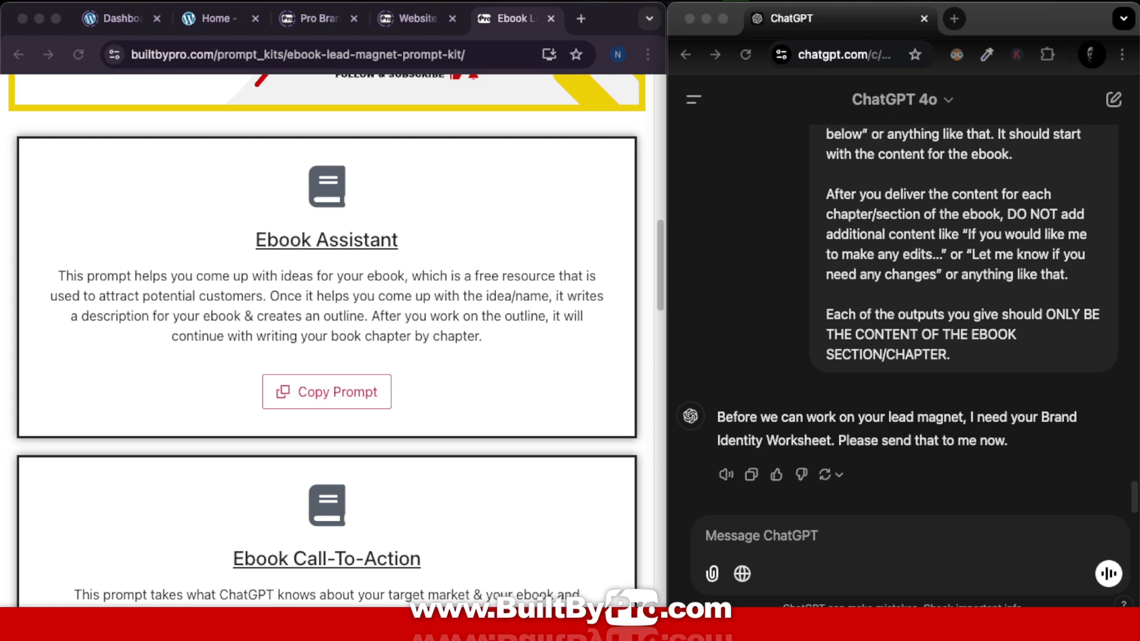
Switch to the notes app, copy the selected Brand Identity Worksheet text, and send it in the ChatGPT conversation
key(super+Tab)
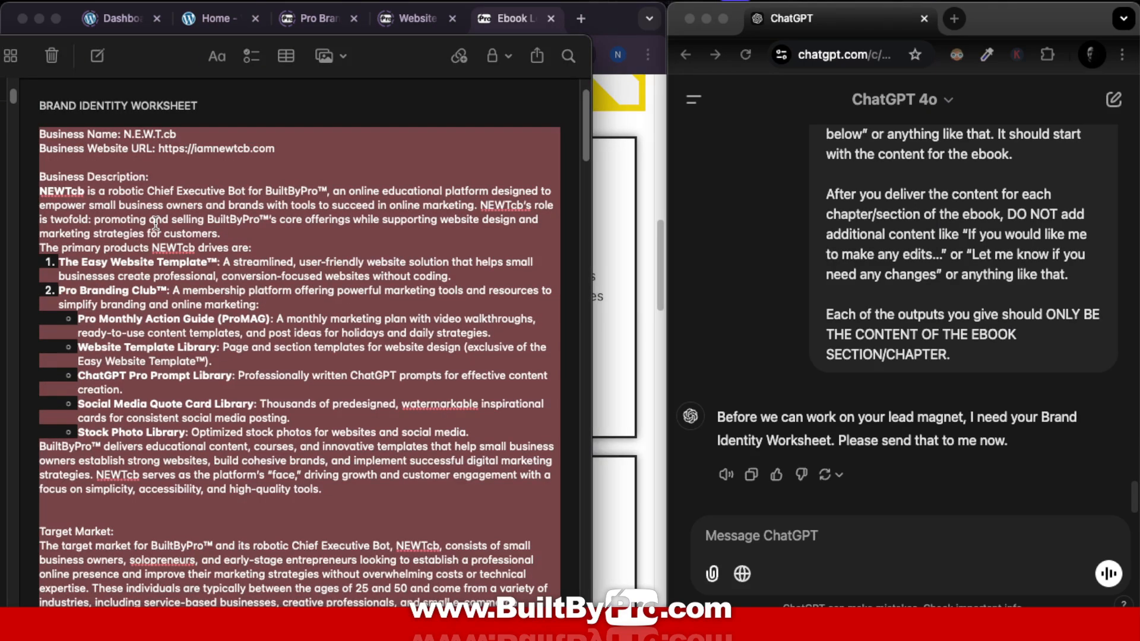
right_click(231, 204)
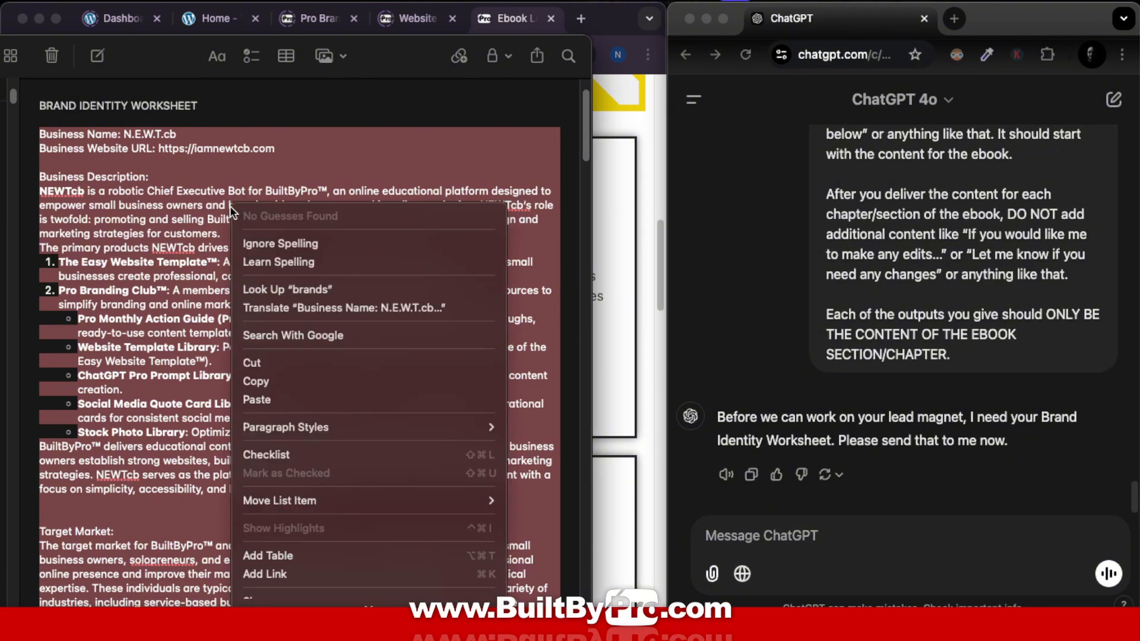
click(291, 375)
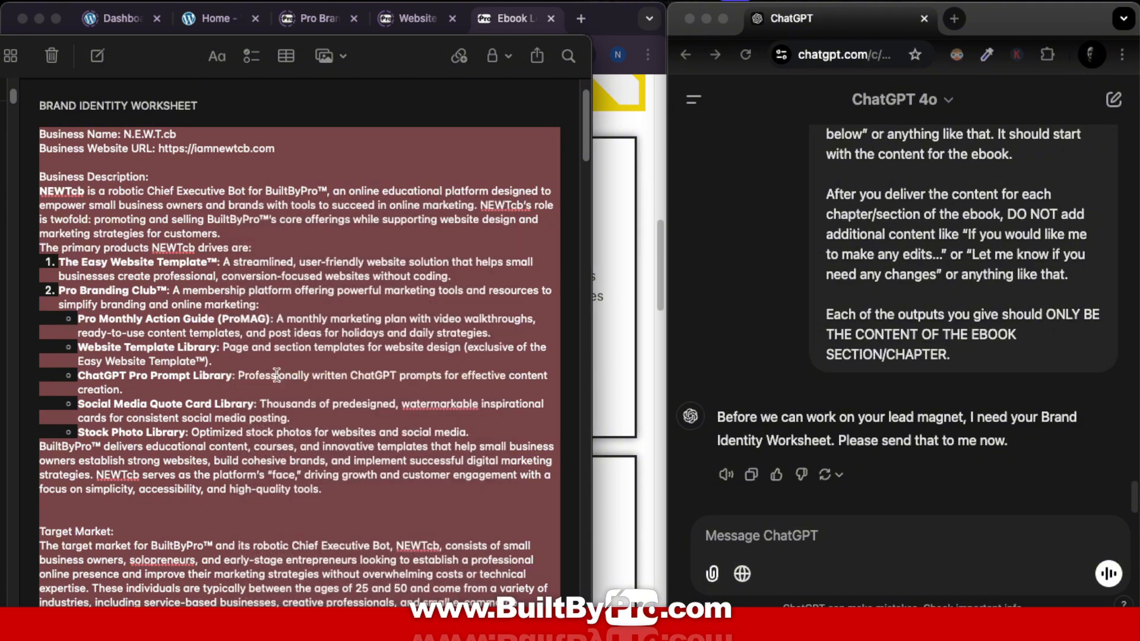
click(767, 537)
key(super+v)
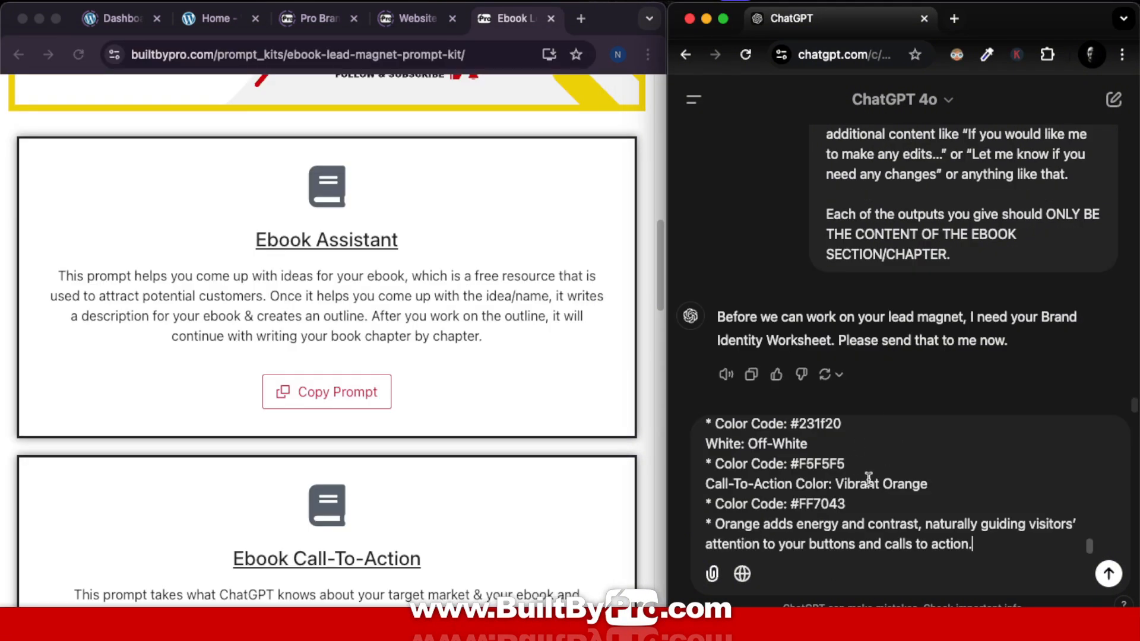
click(1109, 574)
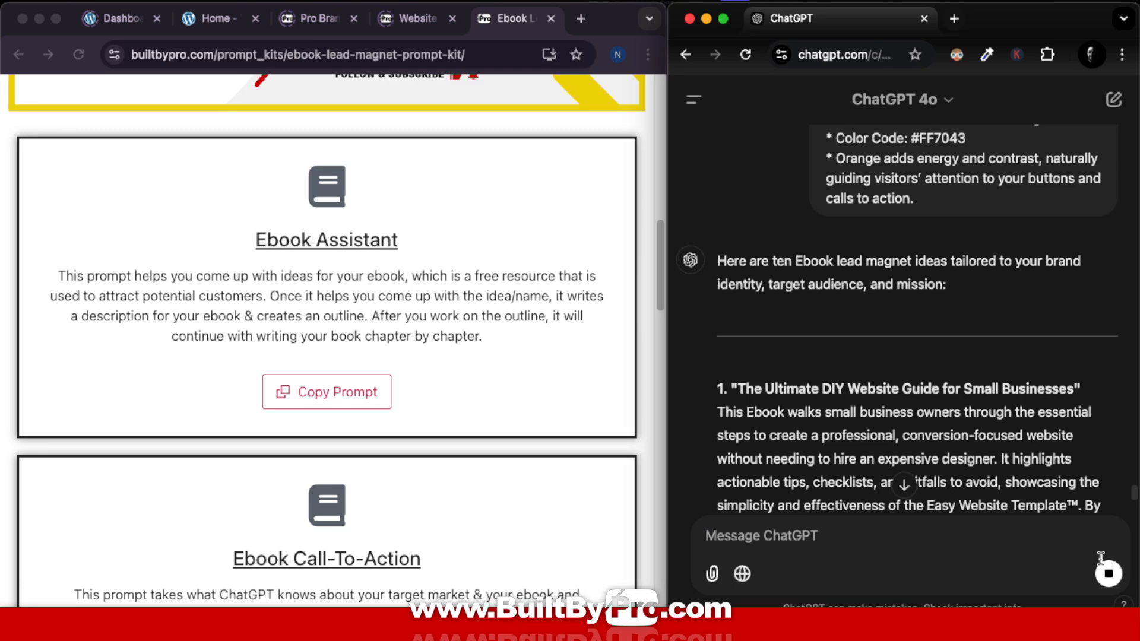
Enter 5 in the message box to choose the ebook idea "How to Create a Website That Converts Visitors Into Customers"
scroll(717, 178, down, 5)
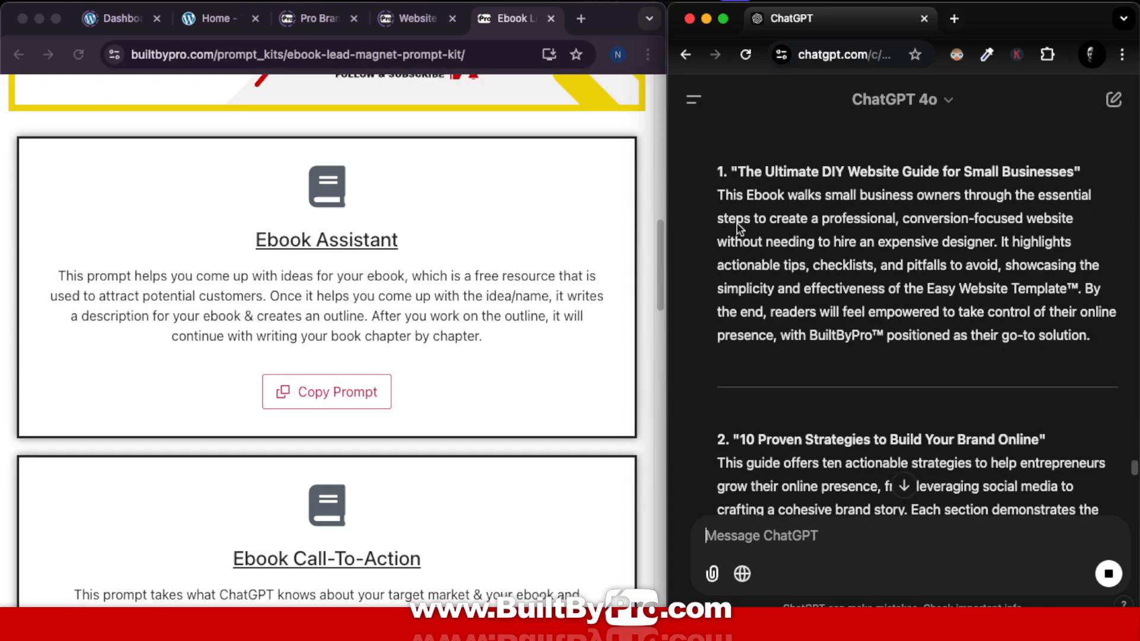
scroll(870, 284, down, 1)
scroll(946, 368, down, 10)
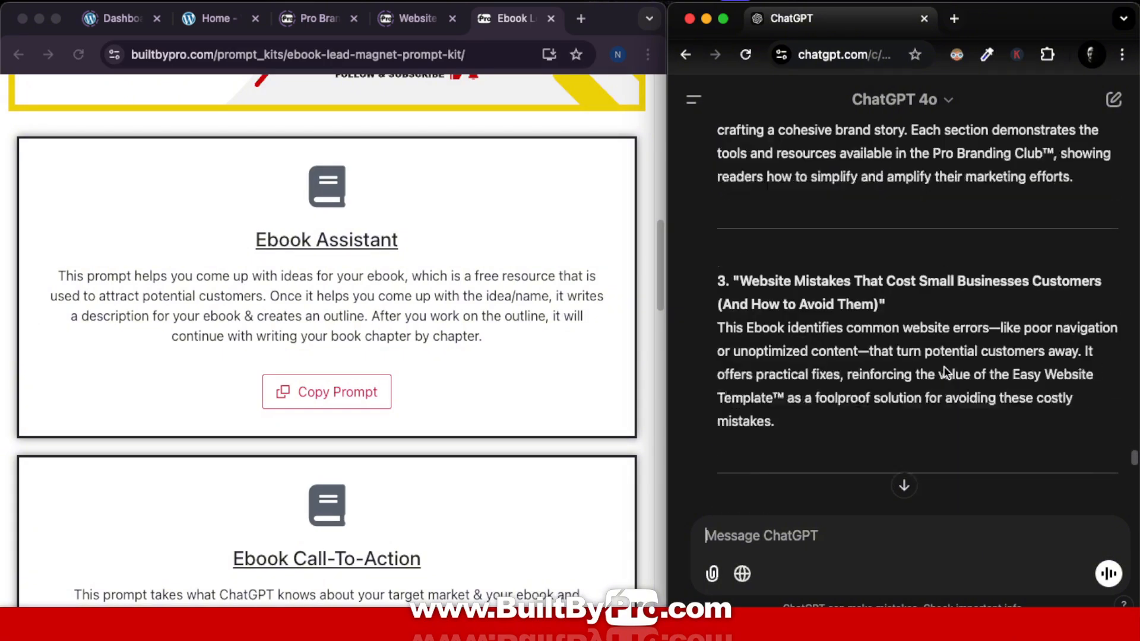
scroll(947, 371, down, 20)
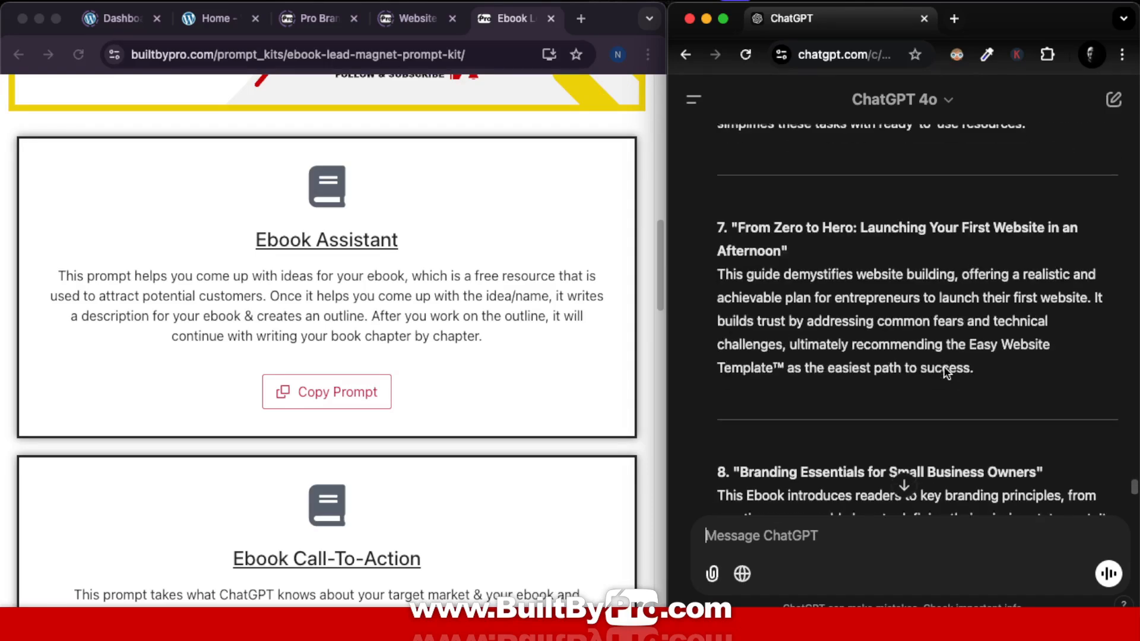
scroll(946, 372, down, 5)
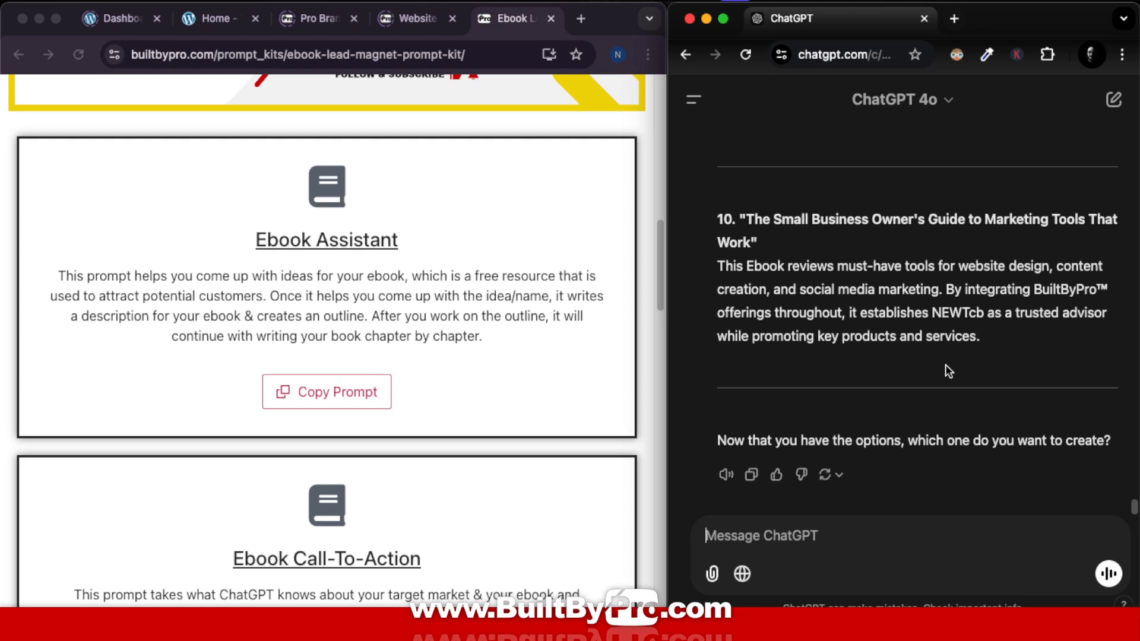
scroll(946, 371, up, 15)
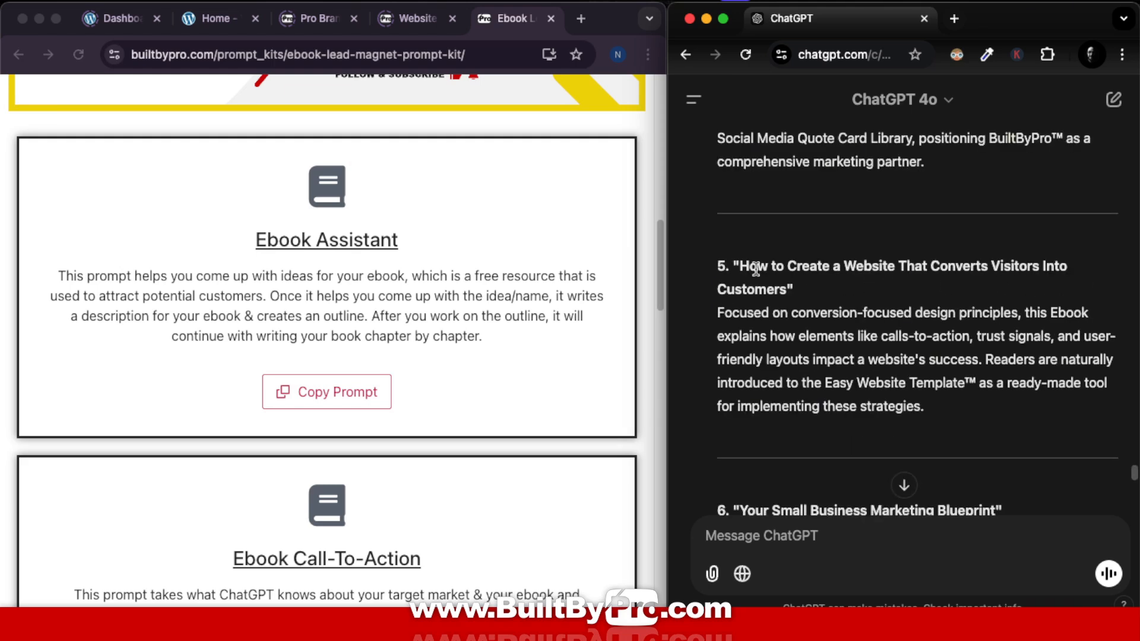
drag(740, 265, 982, 282)
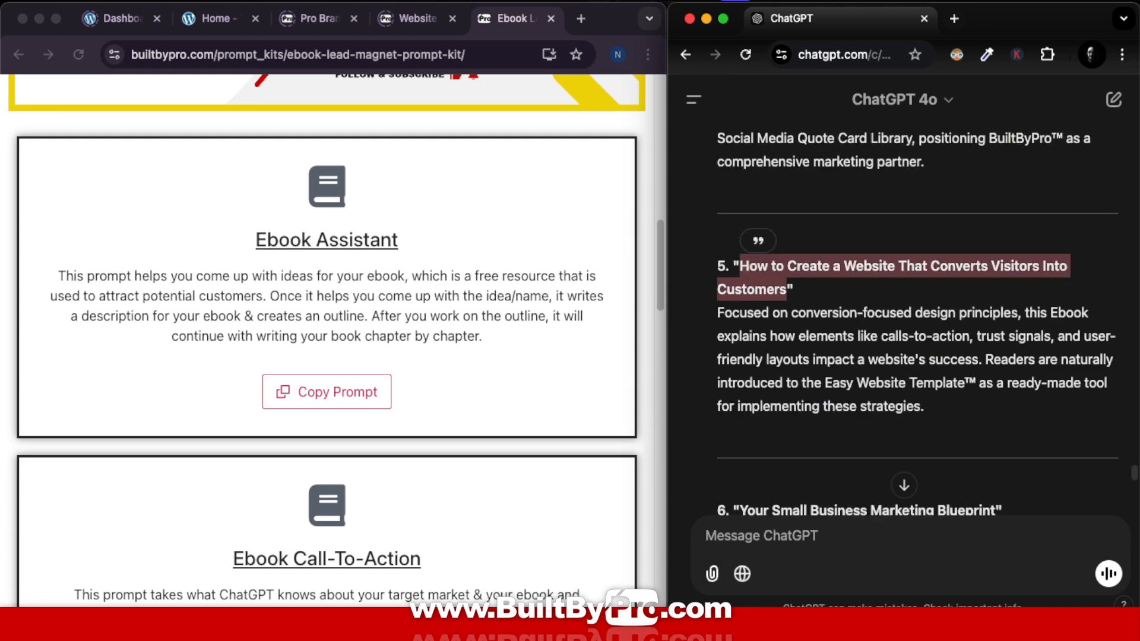
click(768, 540)
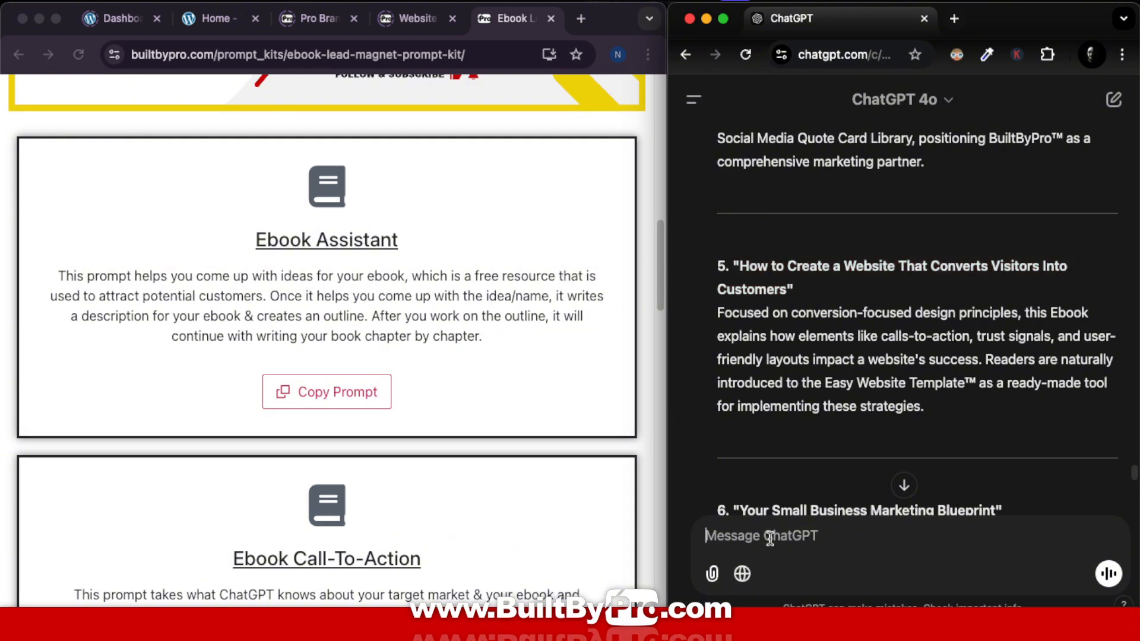
text(5)
Switch to the blank Pages document and paste in the title of ebook idea 5 from ChatGPT, followed by several blank lines
key(super+Tab)
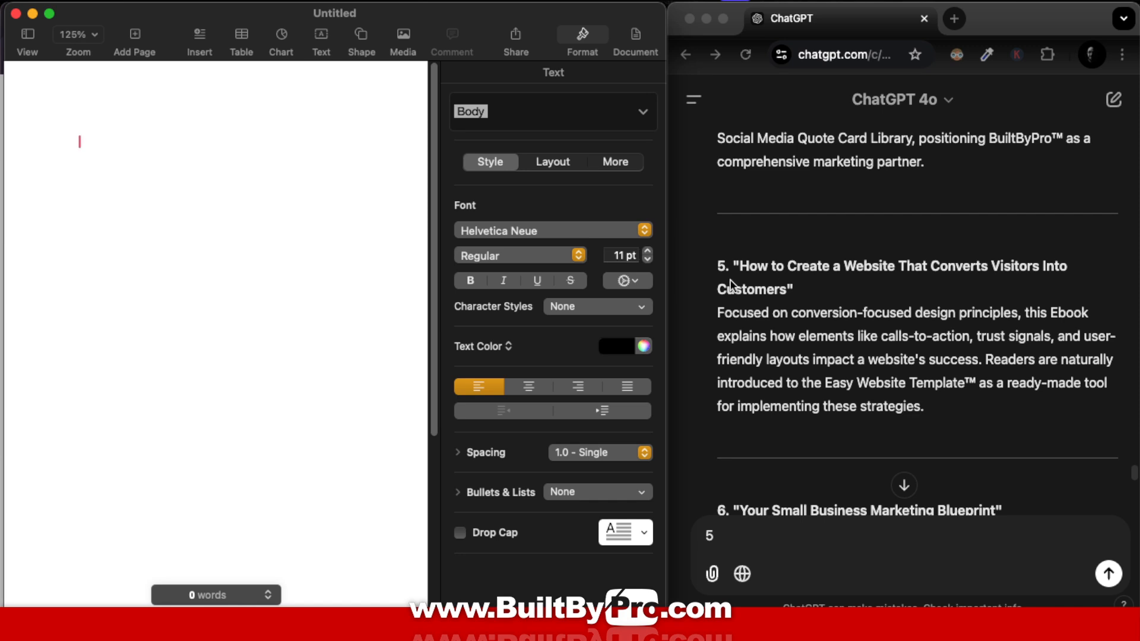
click(741, 266)
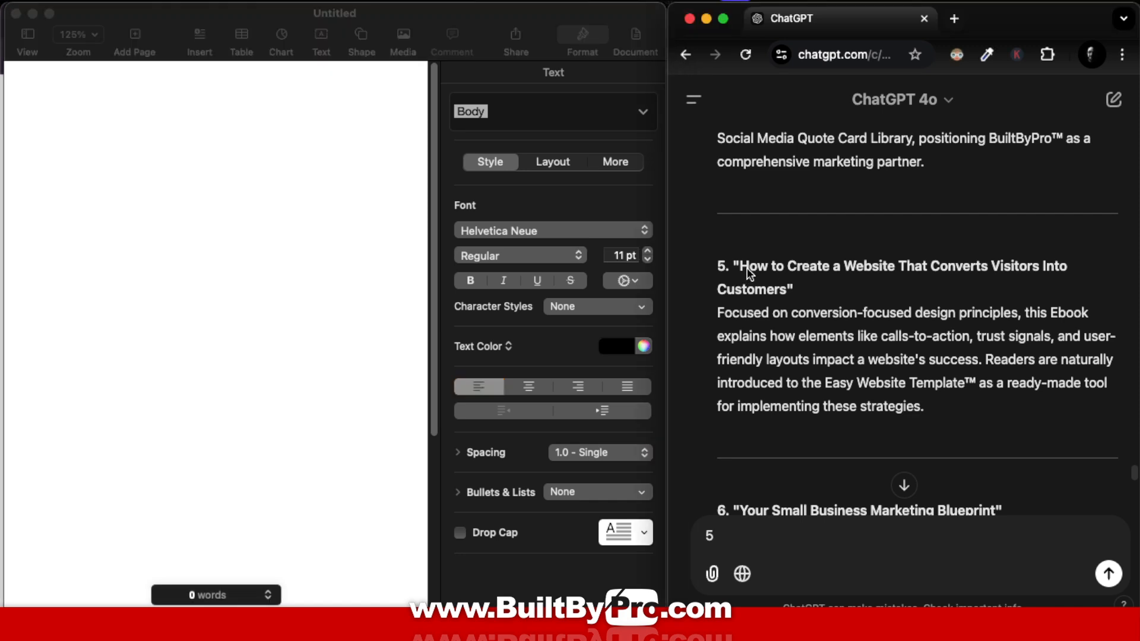
drag(757, 278, 788, 286)
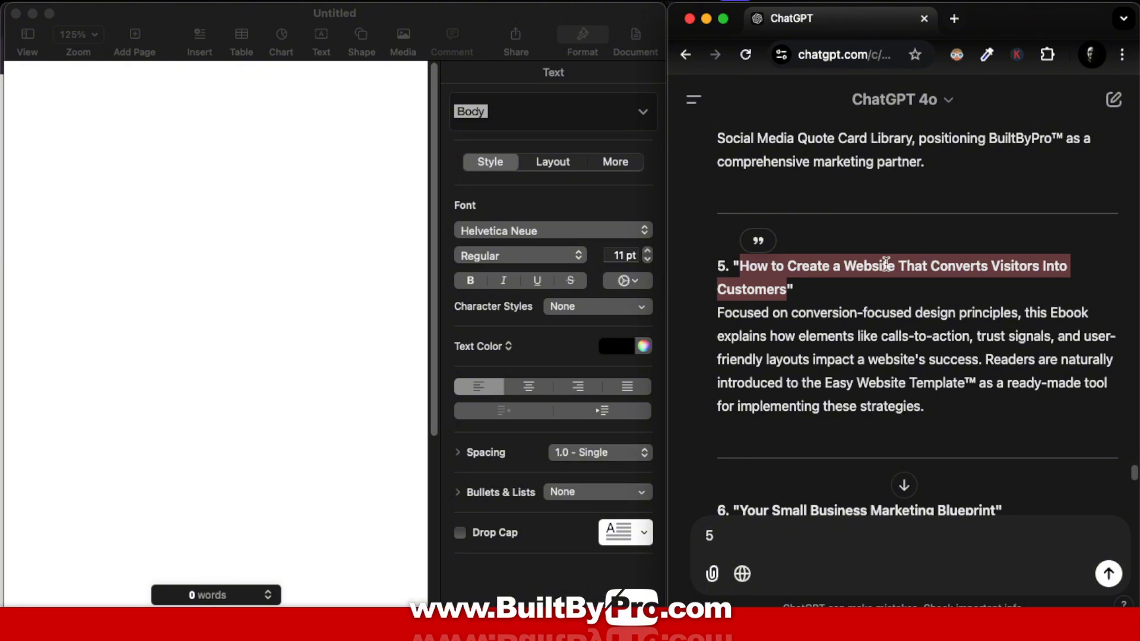
click(161, 213)
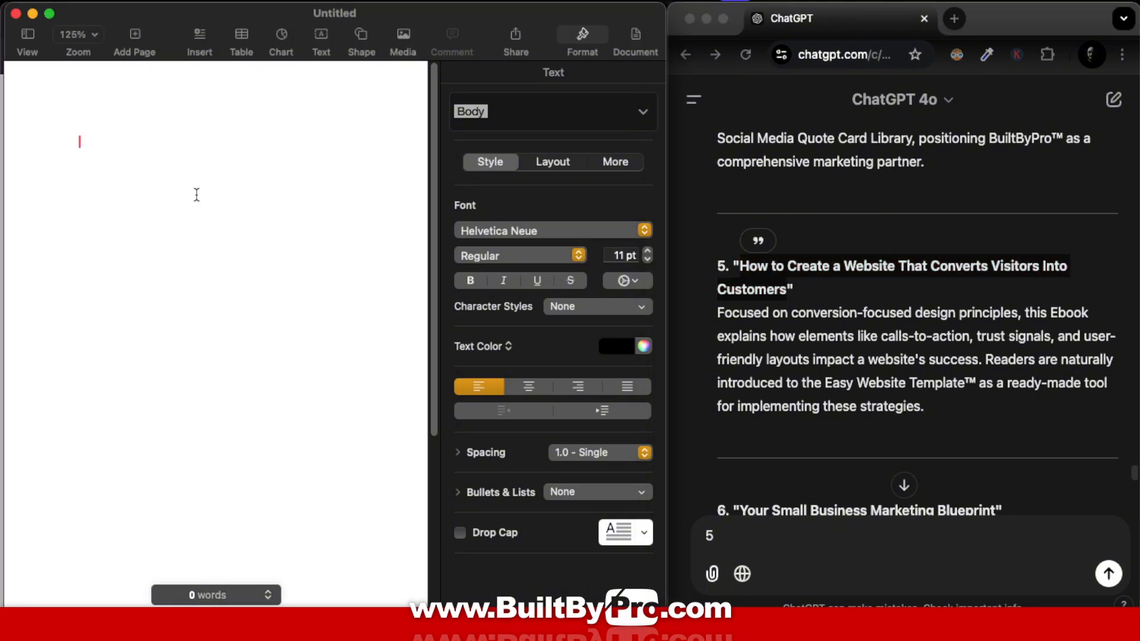
key(super+v)
key(Return)
key(Return)
key(Return)
key(Return)
key(Return)
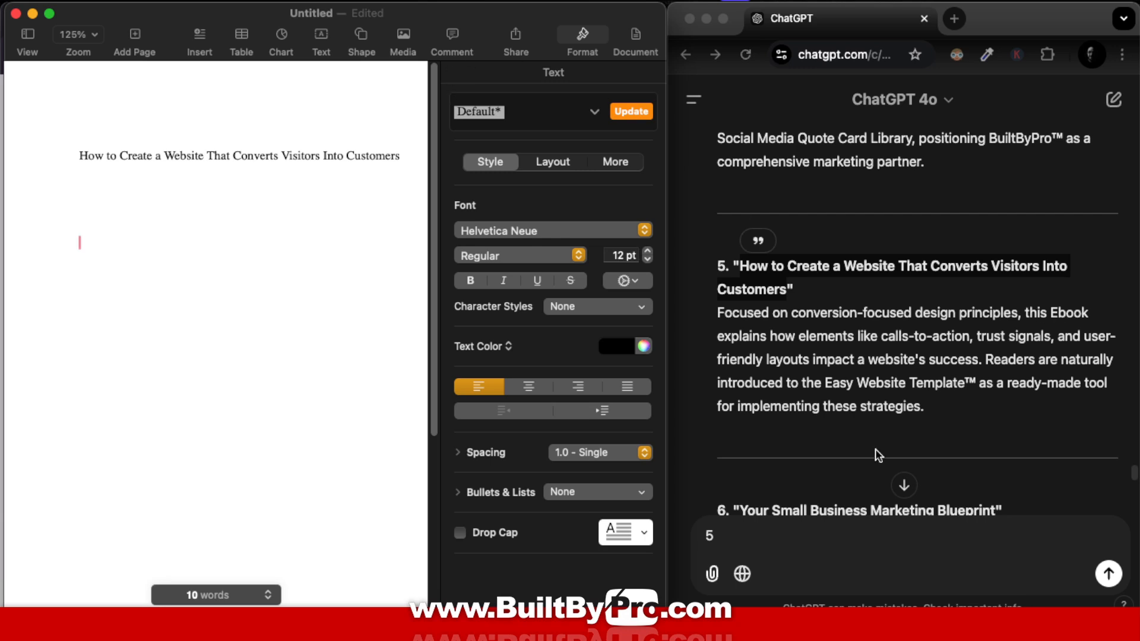
Send the reply 5 in ChatGPT and copy the generated ebook description and outline into the document below the title
click(794, 549)
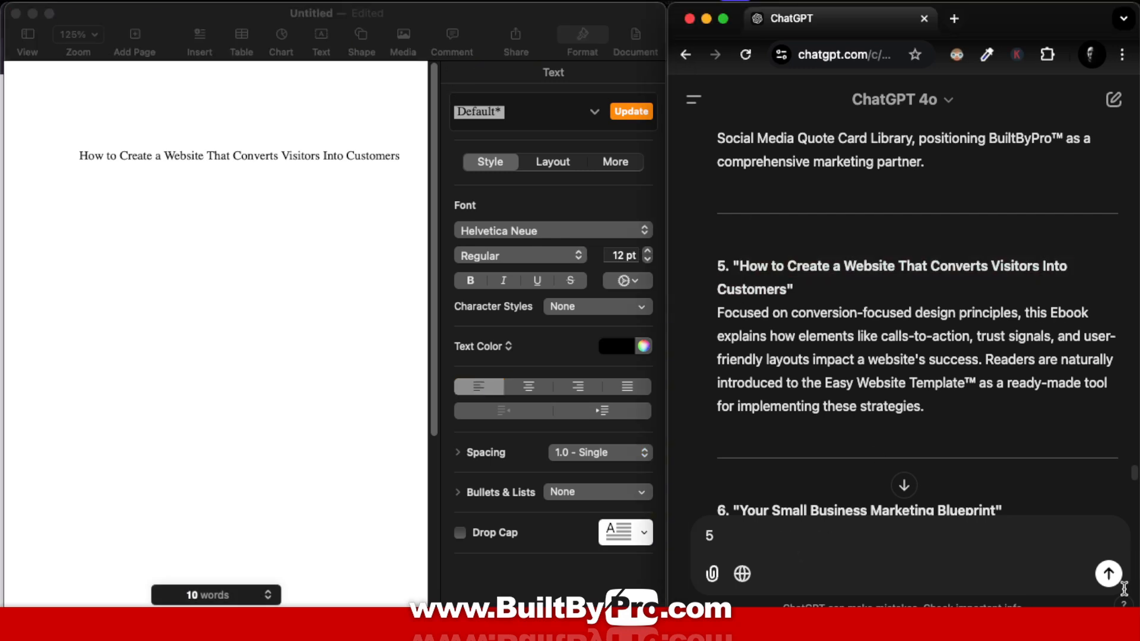
click(1108, 573)
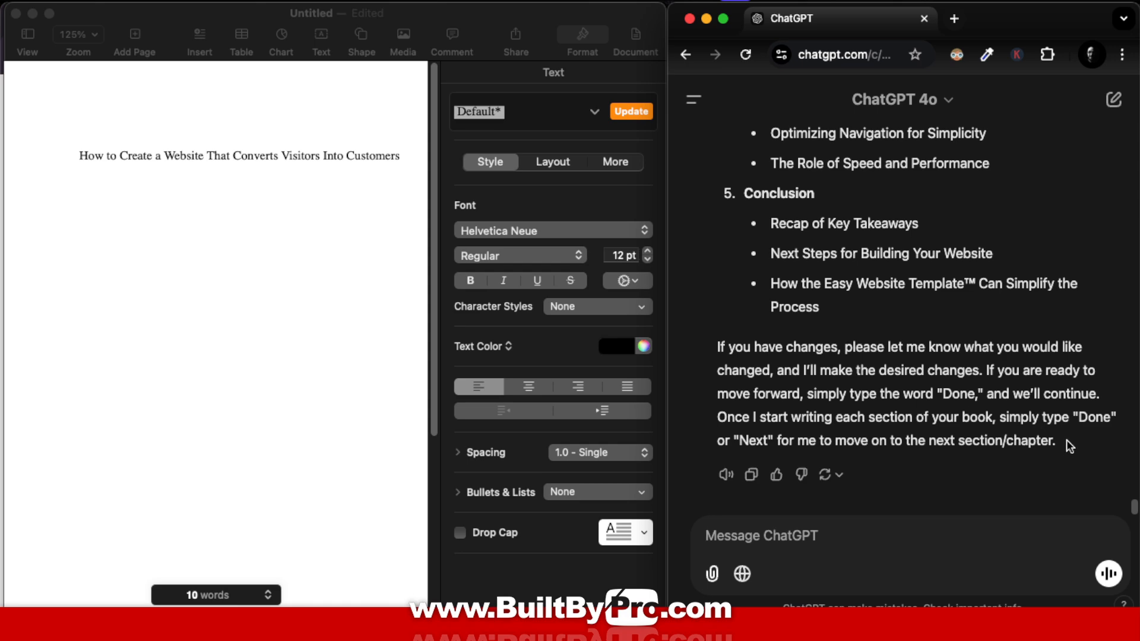
drag(1065, 440, 1024, 394)
click(841, 301)
drag(836, 298, 778, 368)
right_click(811, 403)
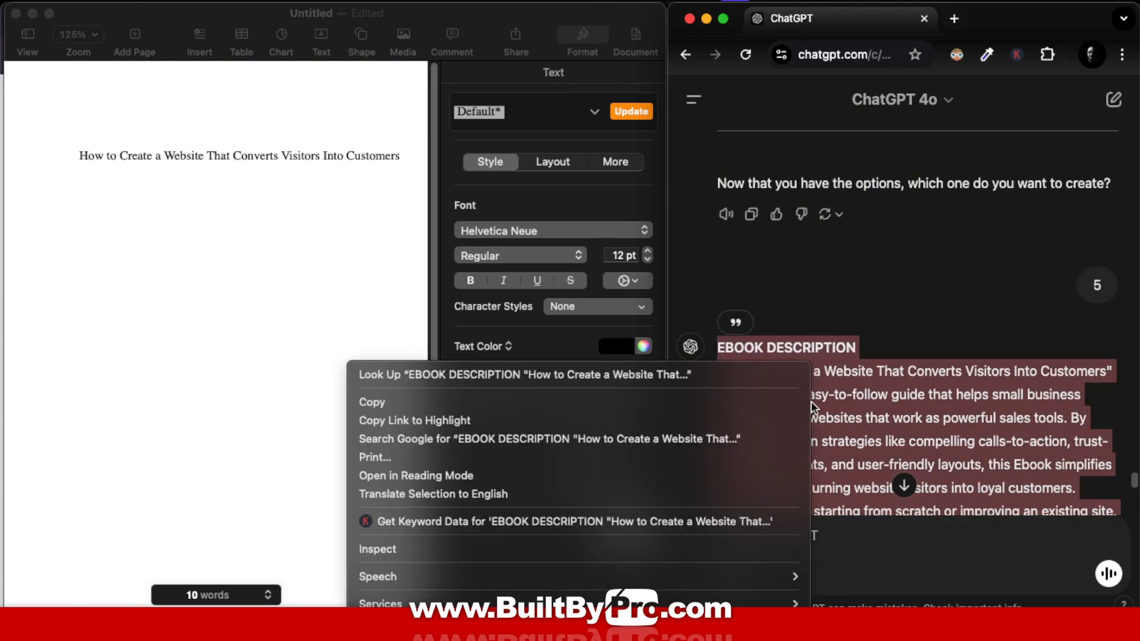
click(570, 407)
click(170, 265)
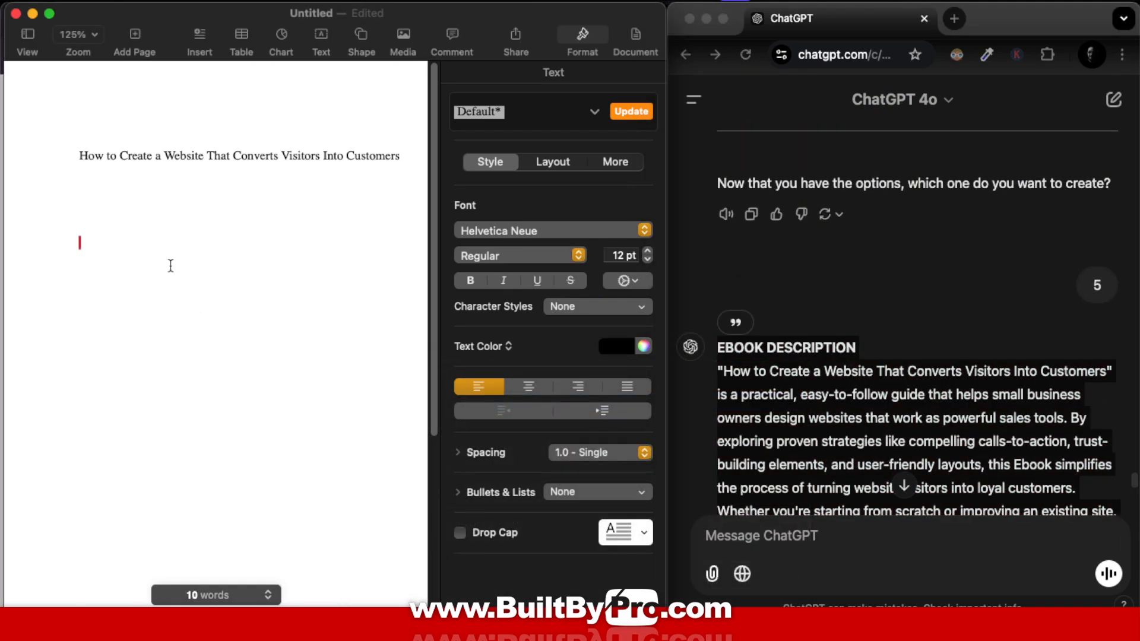
key(super+v)
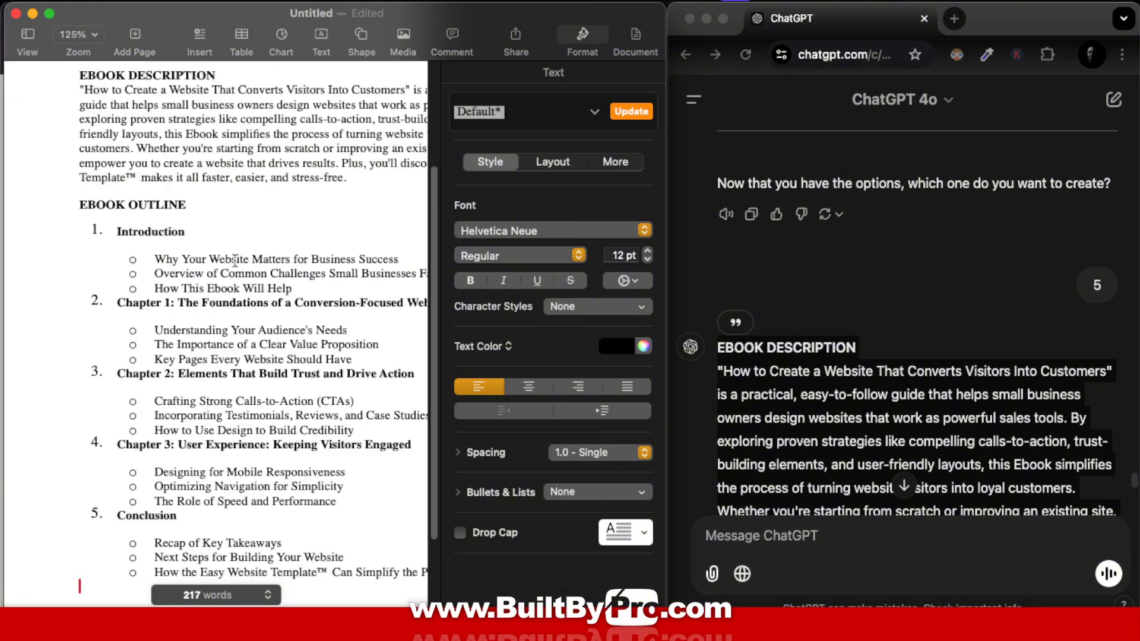
Insert three blank lines above the ebook title and add the label "SubHeadline:" in front of it
scroll(260, 253, up, 3)
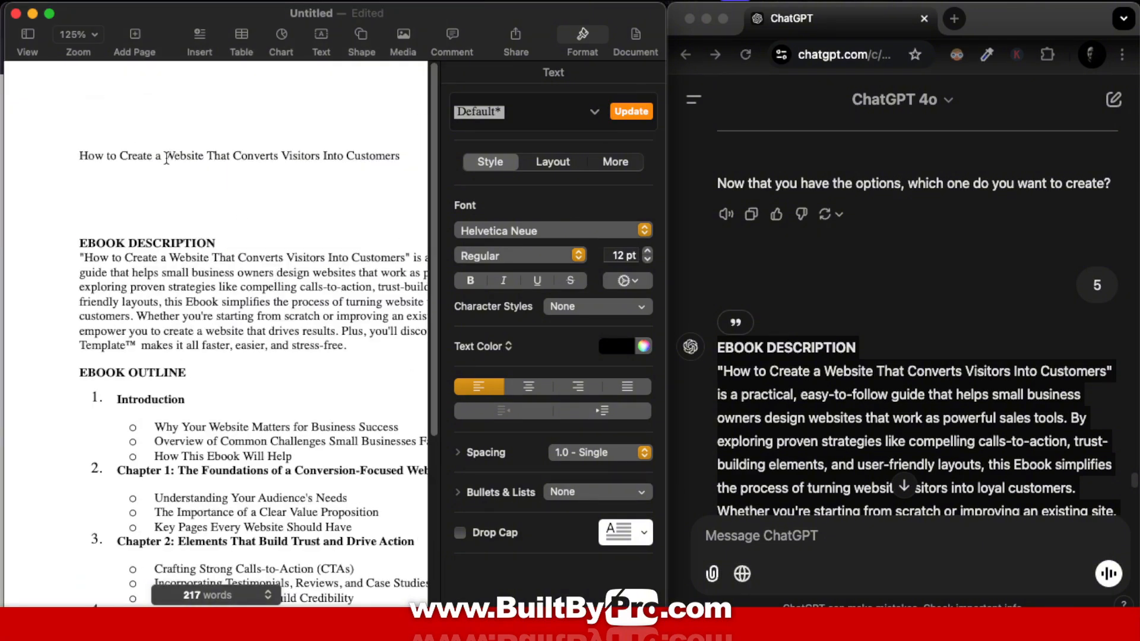
click(83, 158)
key(Return)
key(Return)
key(Return)
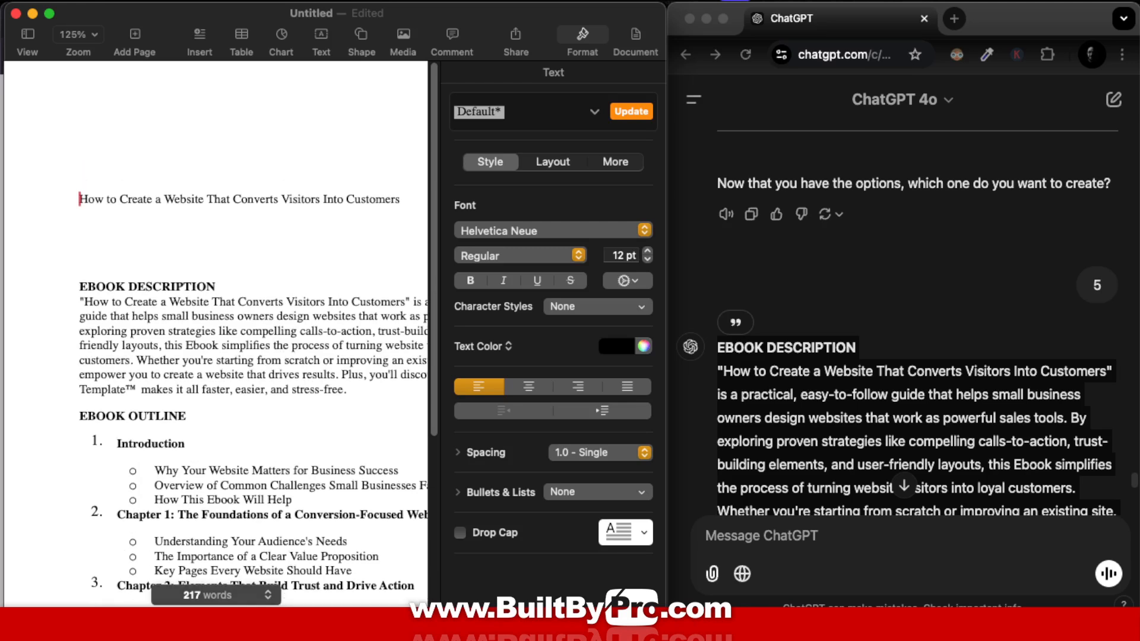
text(SubHeadline)
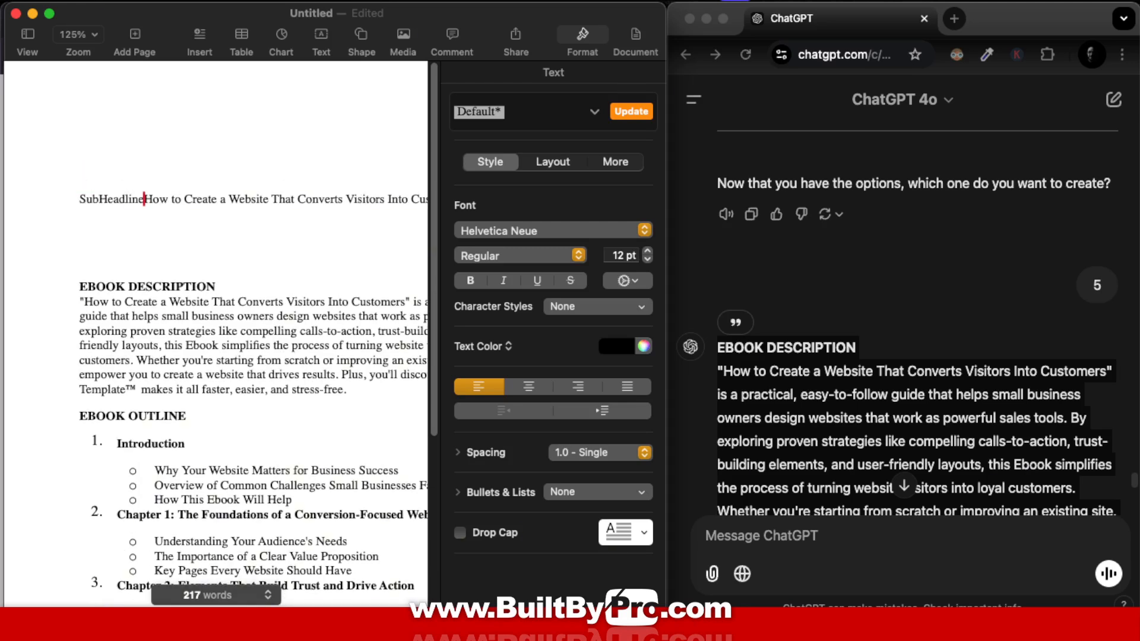
text(:)
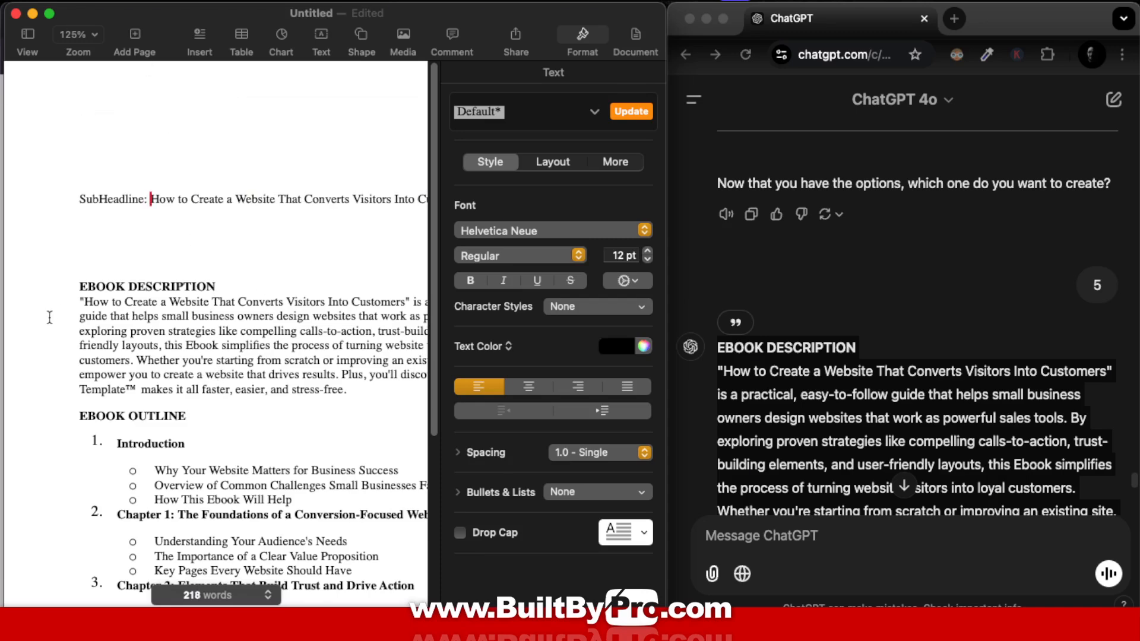
Reply "done" in ChatGPT to accept the ebook outline and generate the introduction section
scroll(212, 330, down, 5)
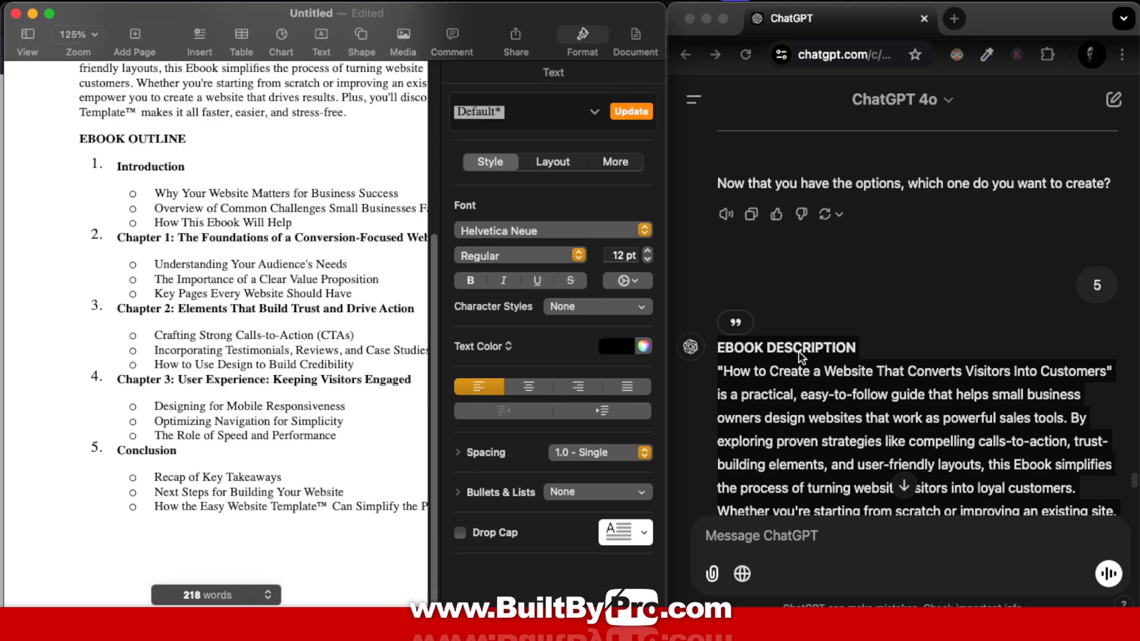
scroll(860, 352, down, 15)
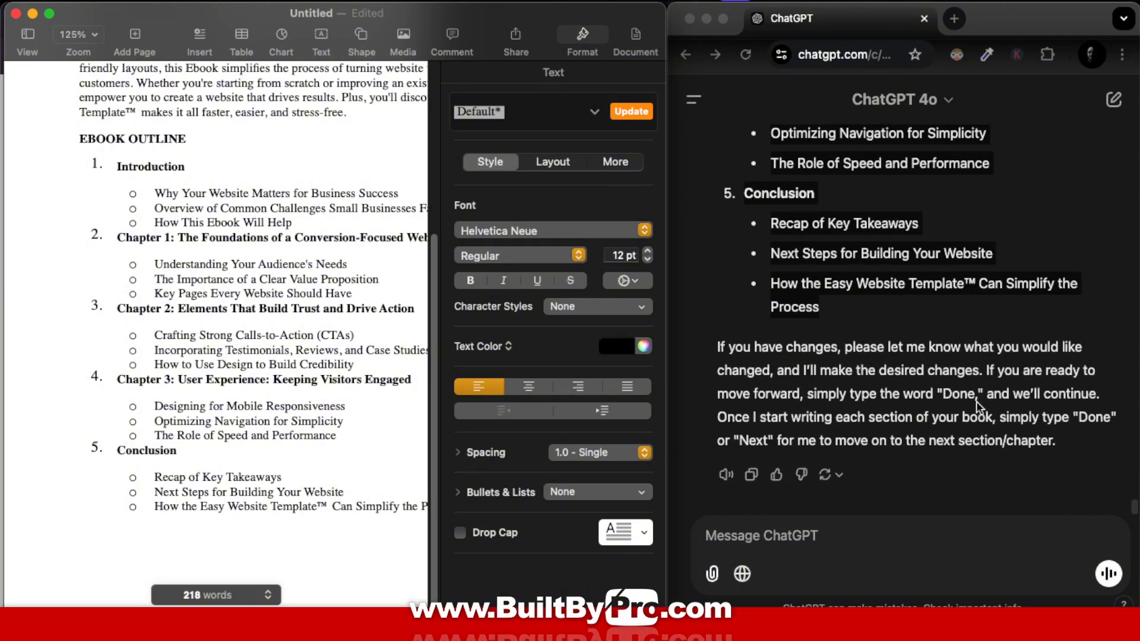
click(770, 527)
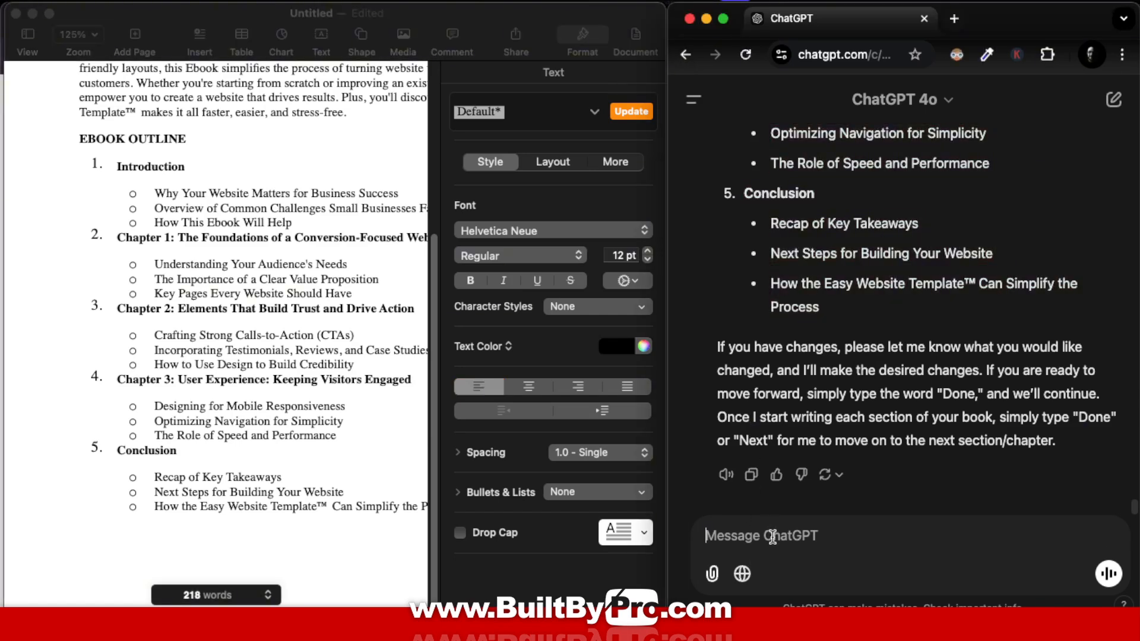
text(done)
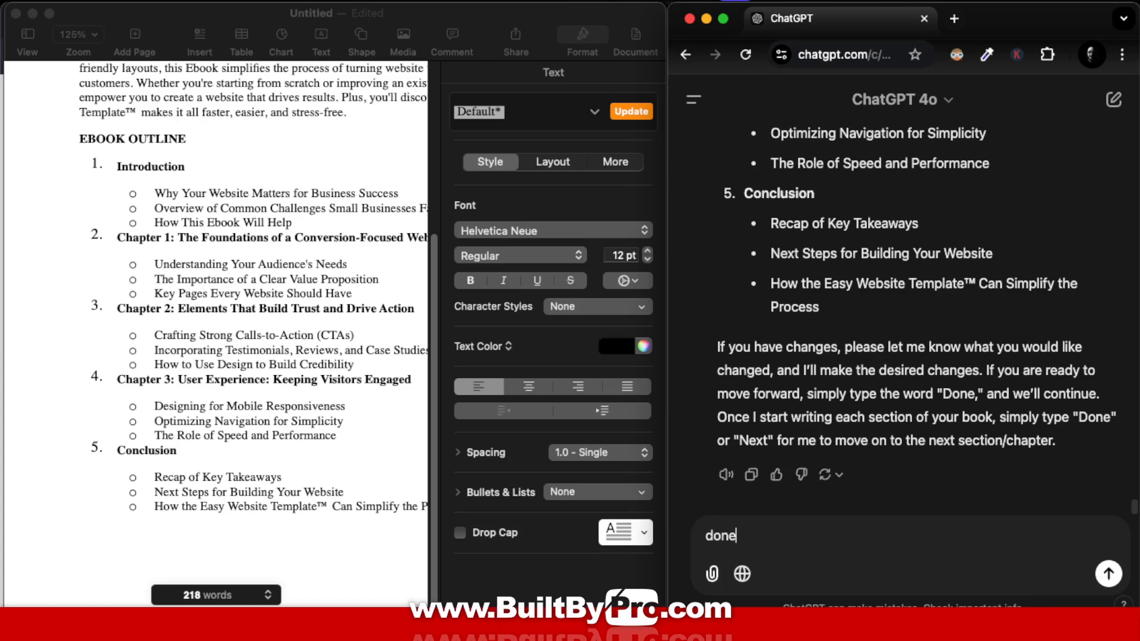
key(Return)
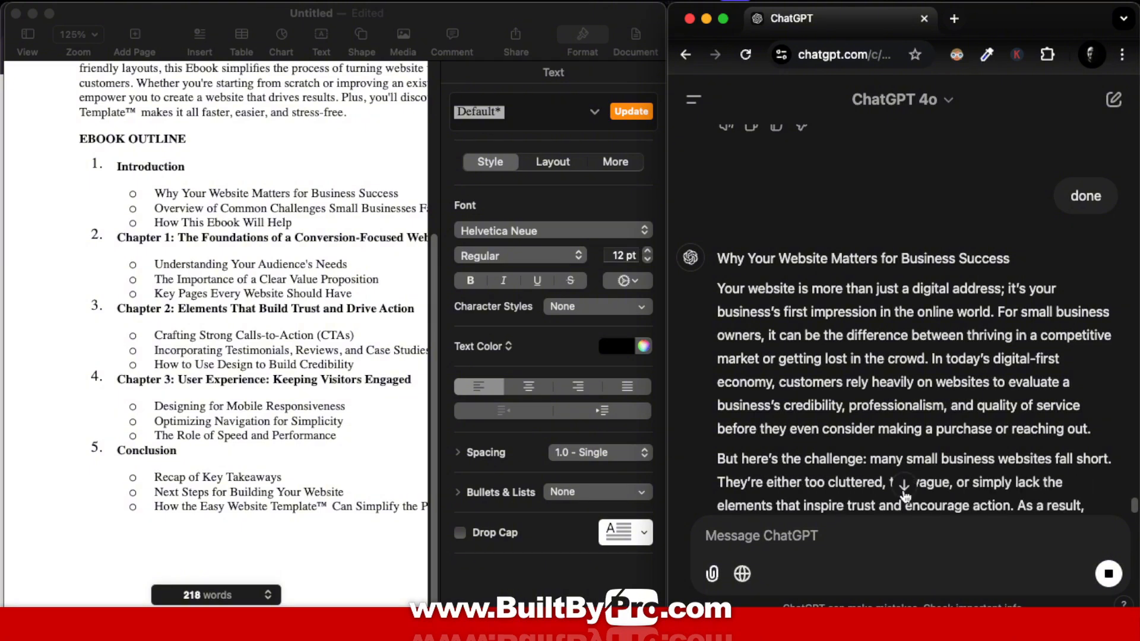
Copy the generated introduction, starting at "Why Your Website Matters for Business Success", into the Pages document below the ebook outline
click(904, 488)
drag(794, 442, 710, 372)
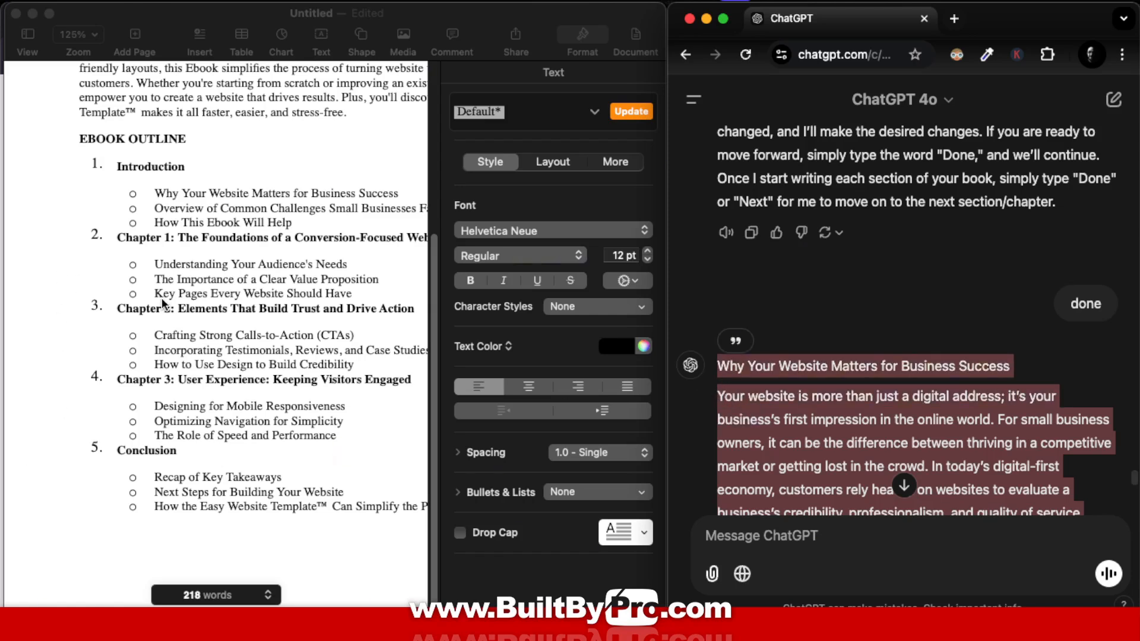
click(293, 288)
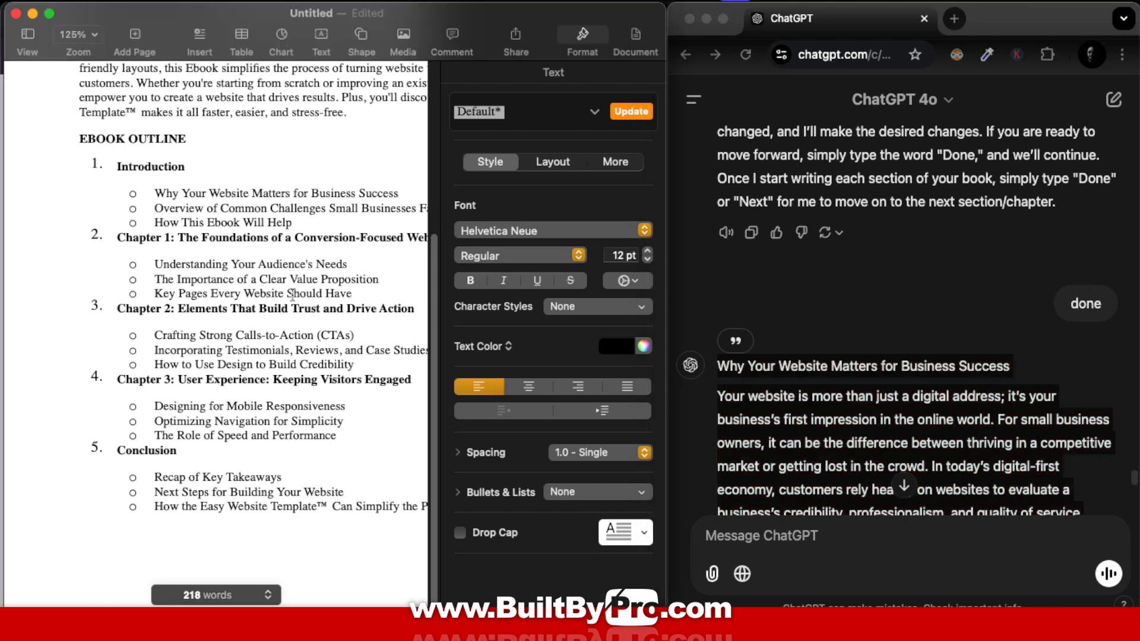
click(229, 529)
key(Return)
key(super+v)
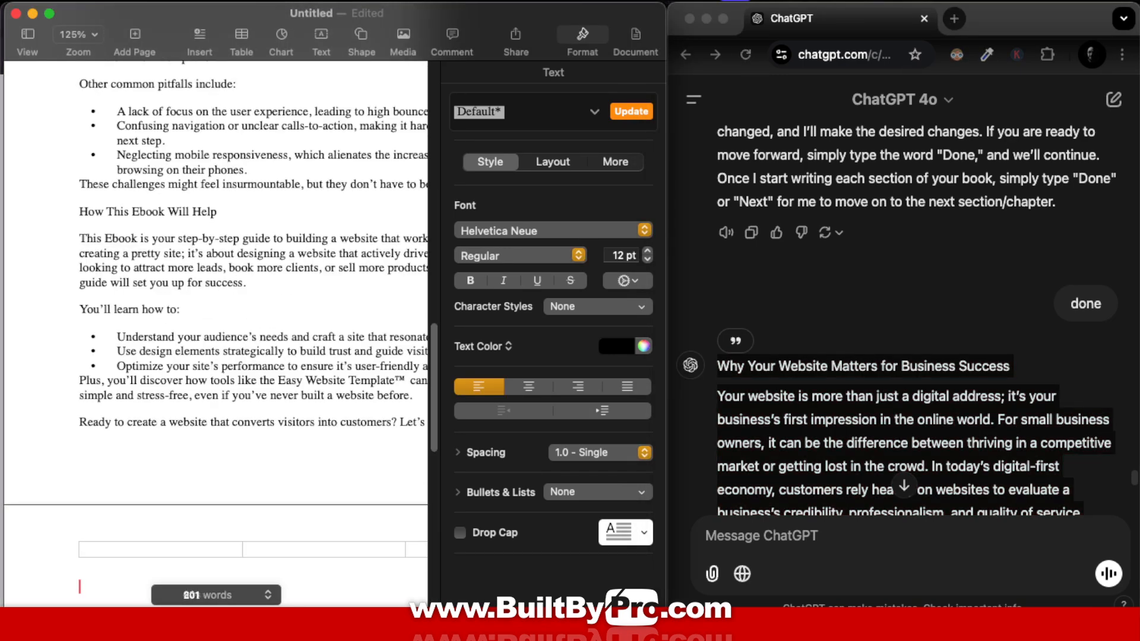
scroll(275, 305, down, 15)
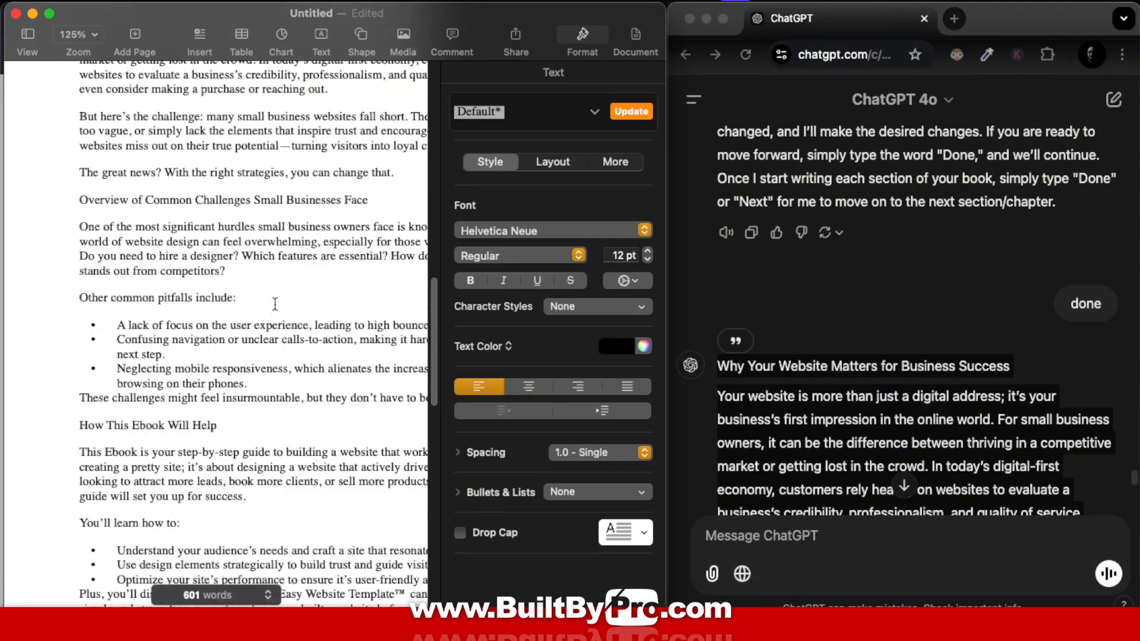
scroll(275, 308, down, 3)
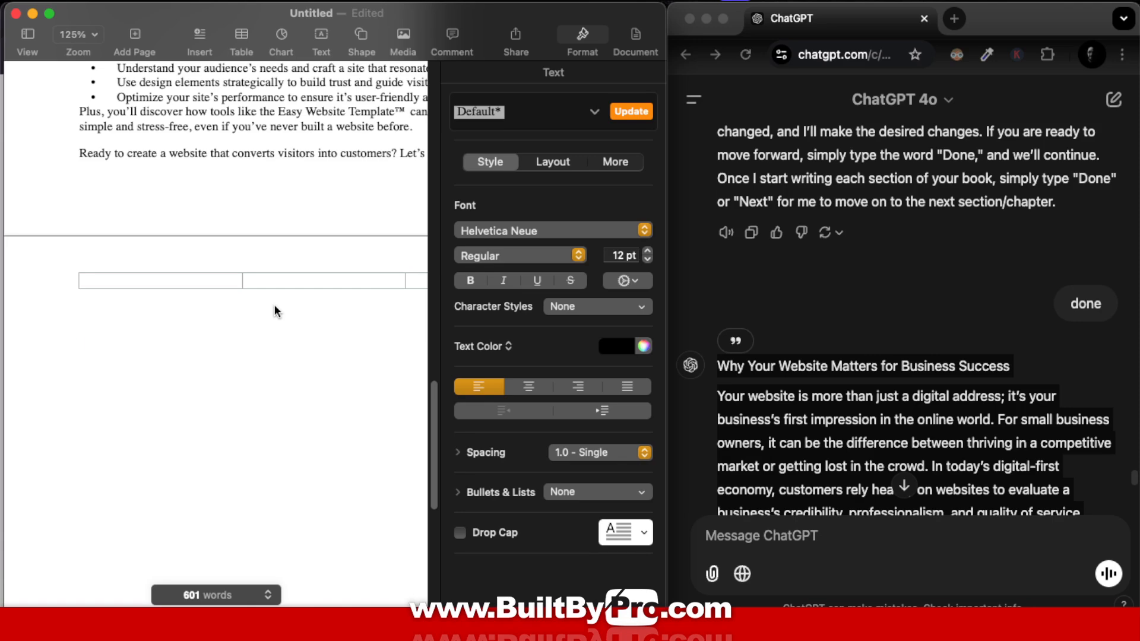
scroll(274, 304, up, 10)
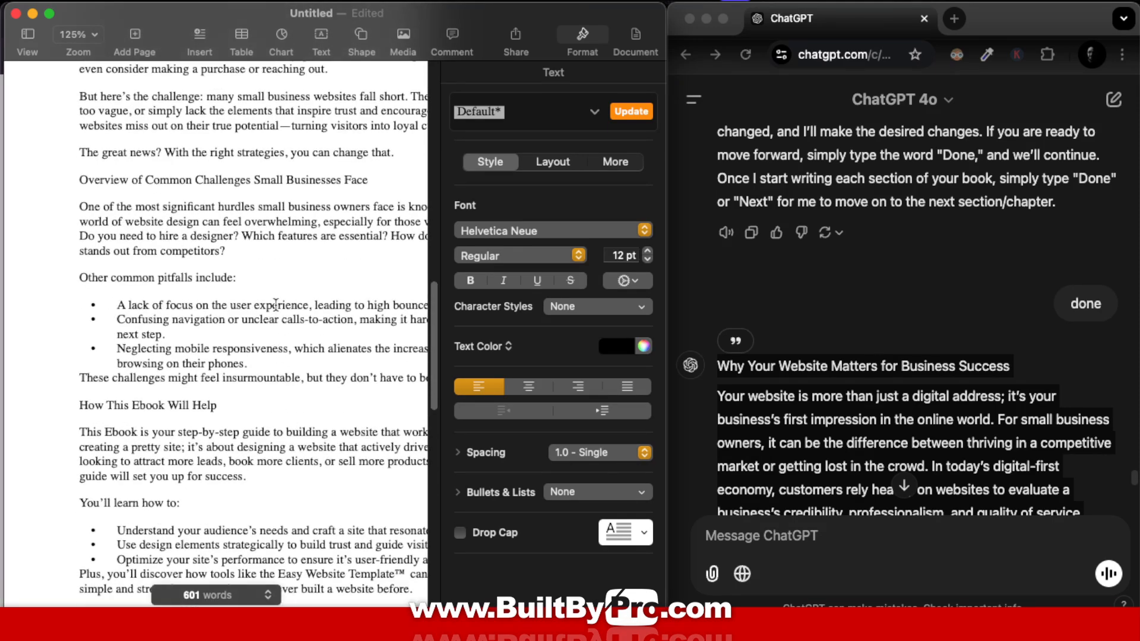
Reply "done" in ChatGPT below the introduction to generate Chapter 1 of the ebook
scroll(990, 306, down, 12)
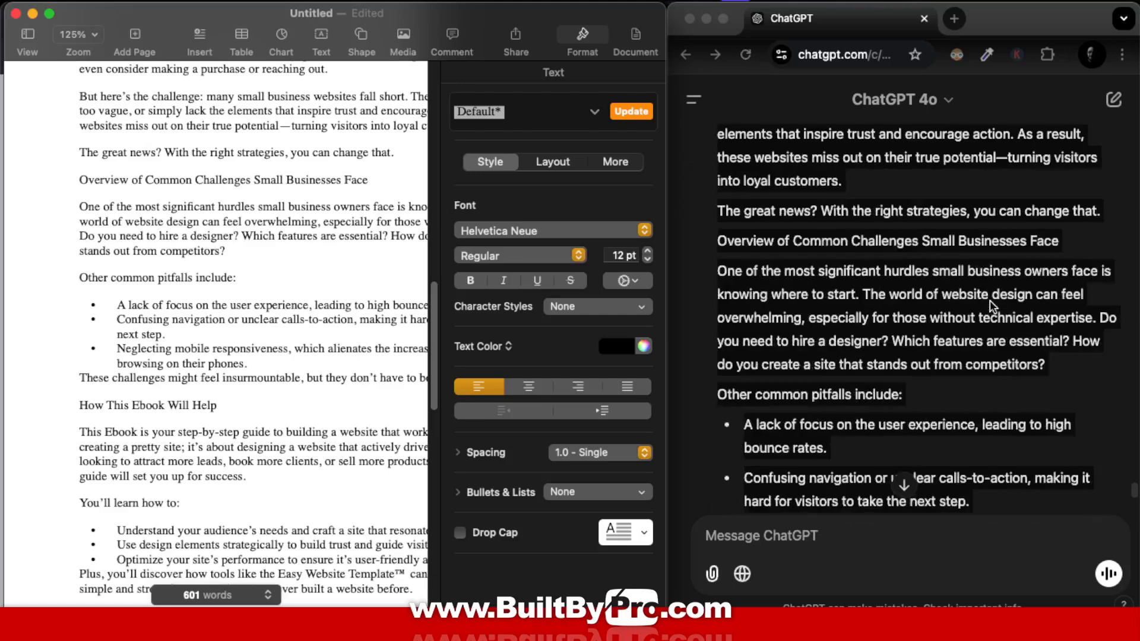
scroll(990, 306, down, 6)
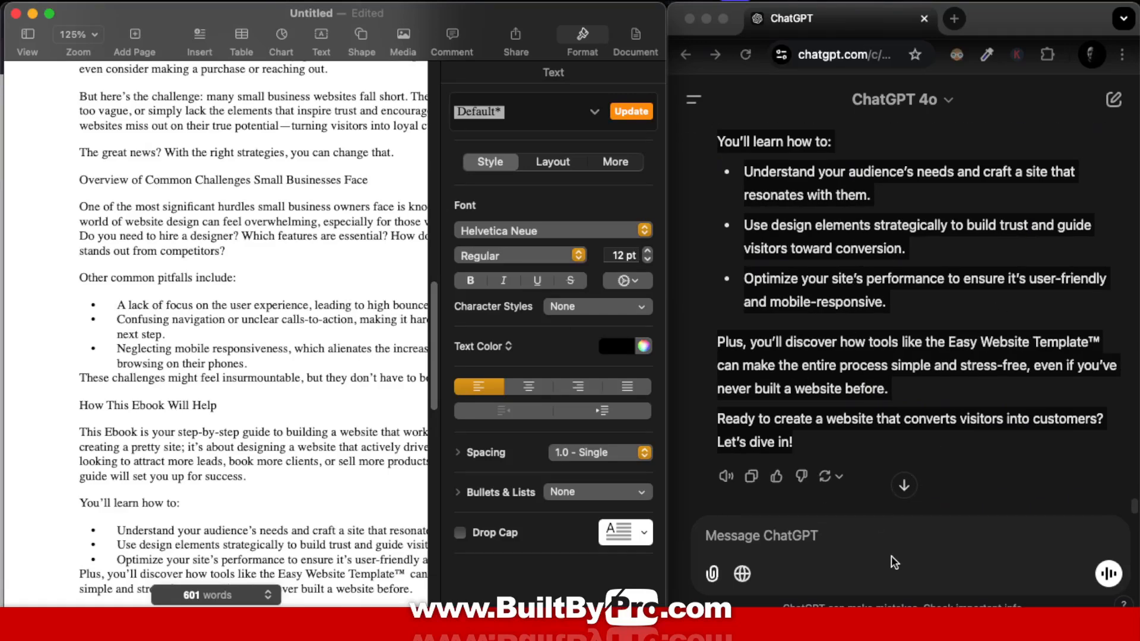
click(854, 542)
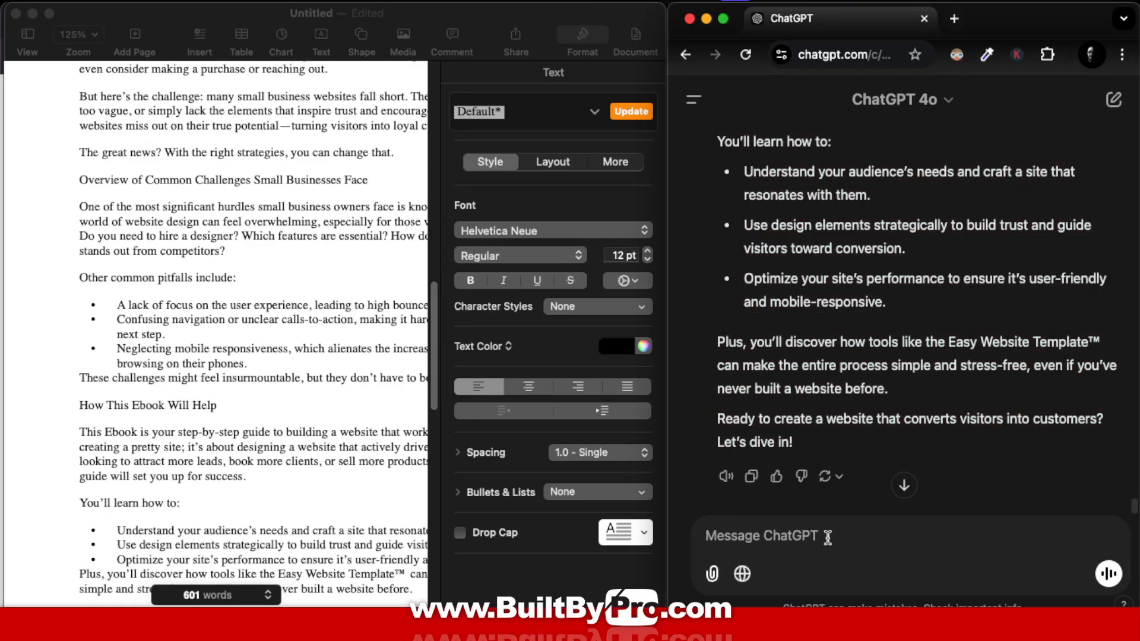
text(done)
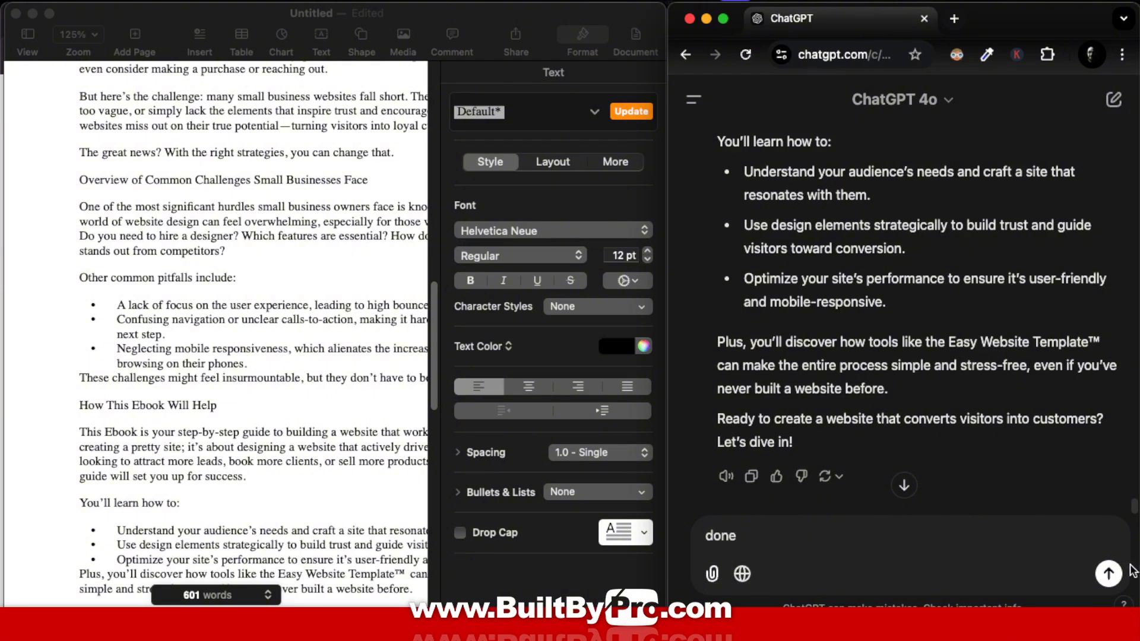
click(1107, 573)
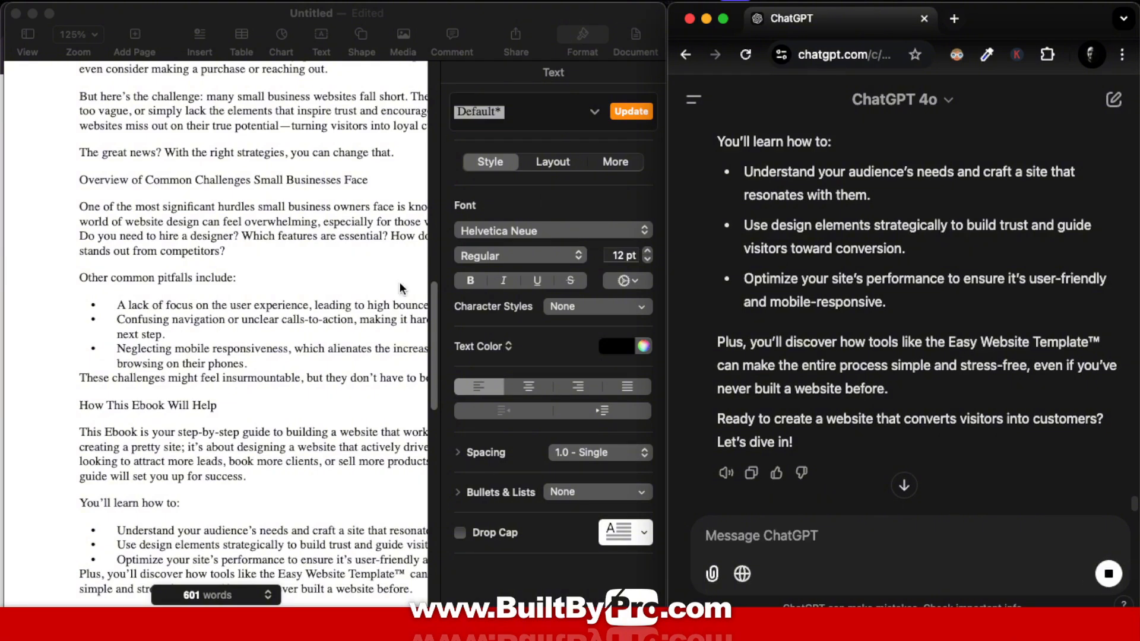
Compare the generated Chapter 1 sections with the outline in the document and examine the value proposition example mentioning The Easy Website Template™
scroll(401, 288, up, 15)
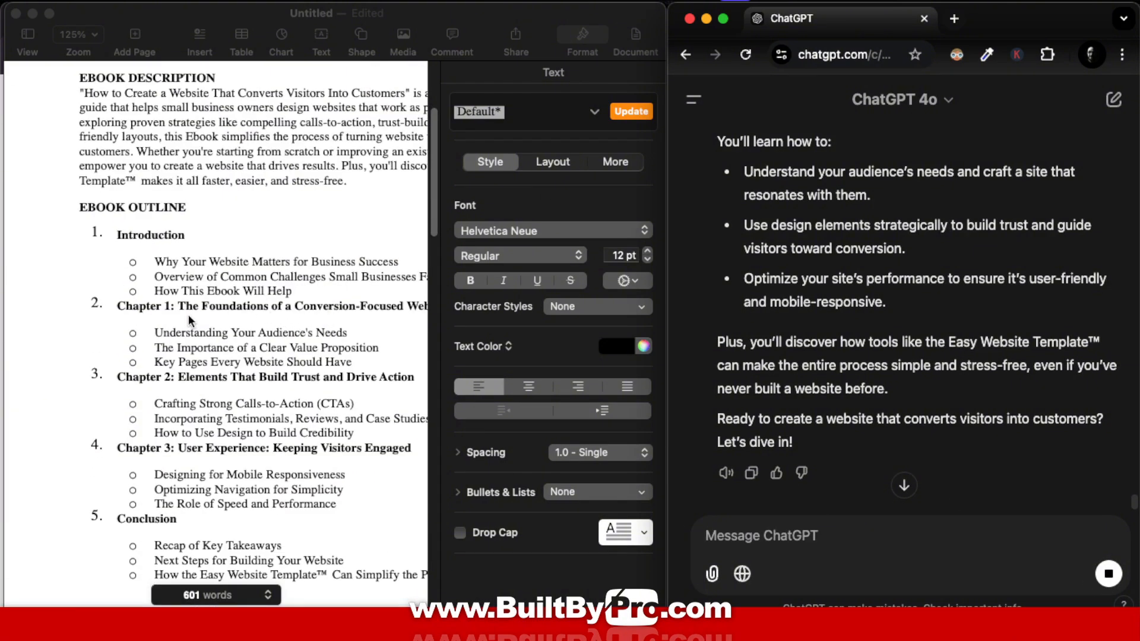
scroll(1015, 281, down, 5)
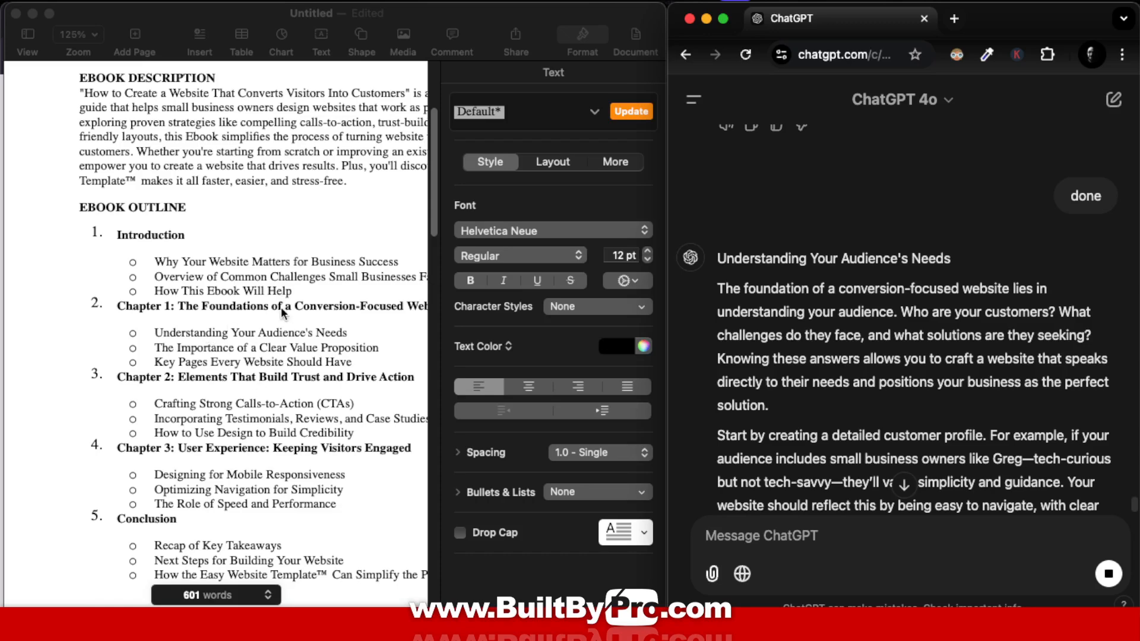
scroll(1091, 293, down, 2)
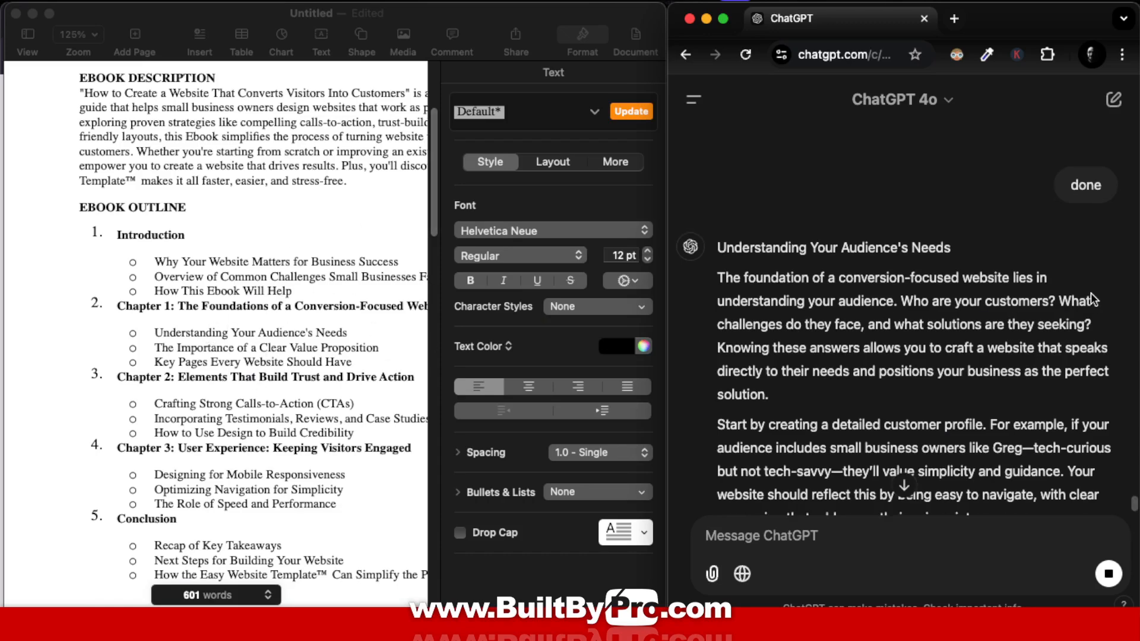
scroll(1015, 298, down, 4)
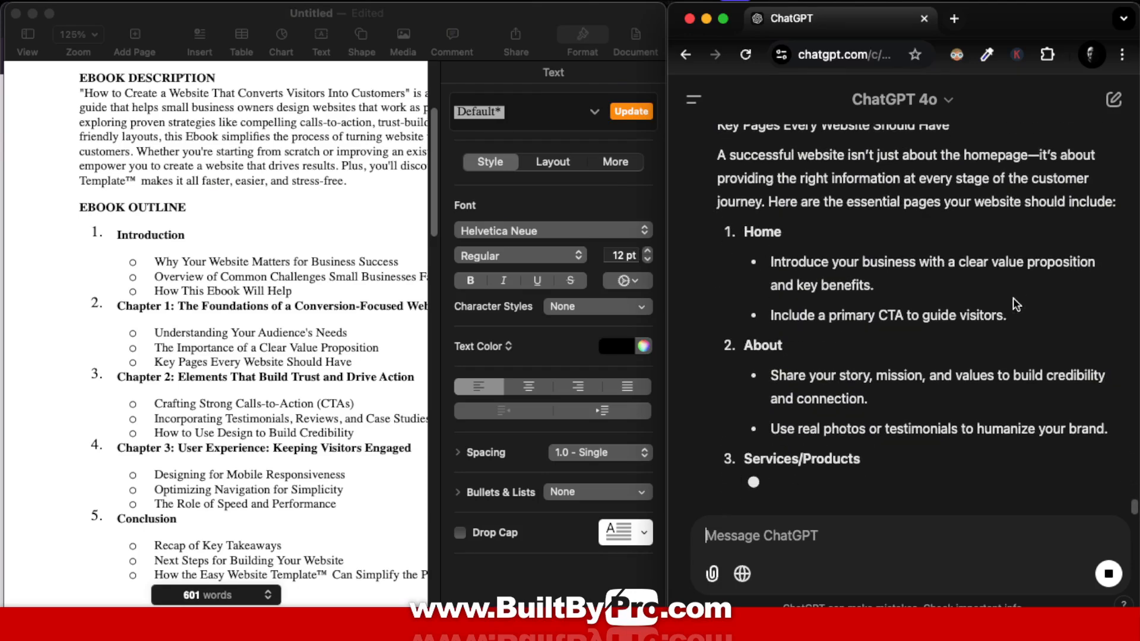
scroll(1009, 382, up, 3)
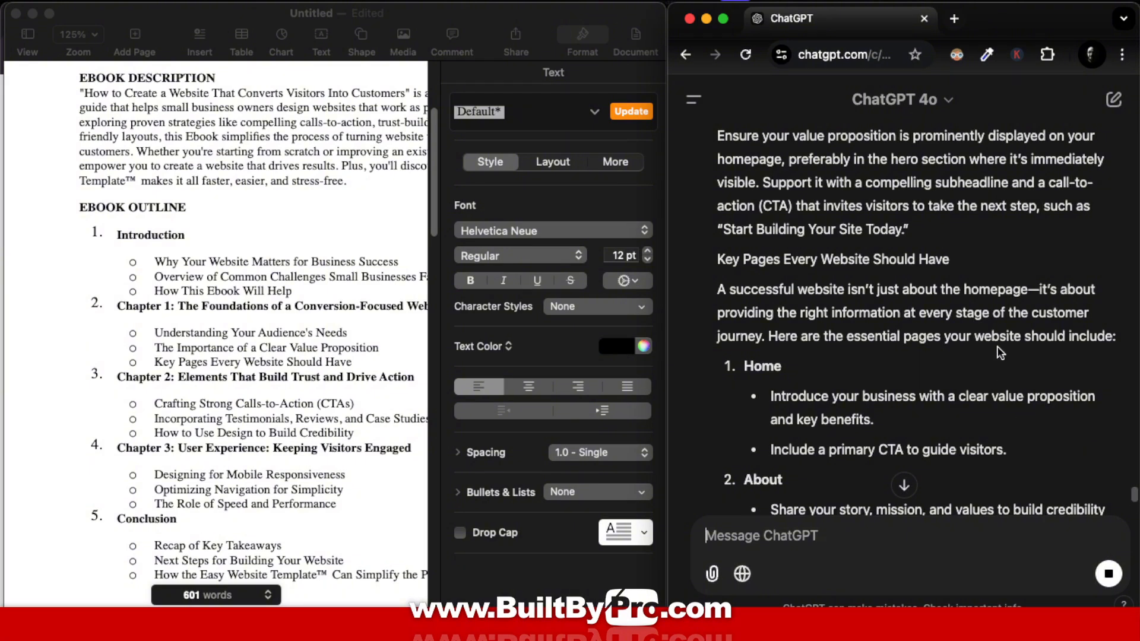
scroll(1000, 352, up, 8)
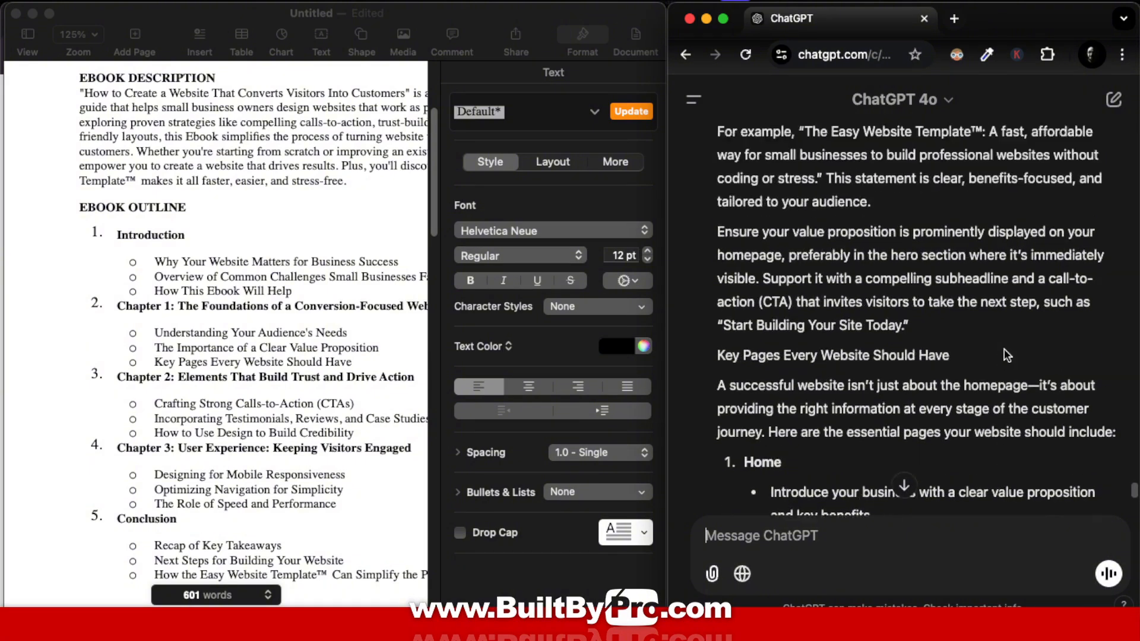
scroll(1004, 353, down, 2)
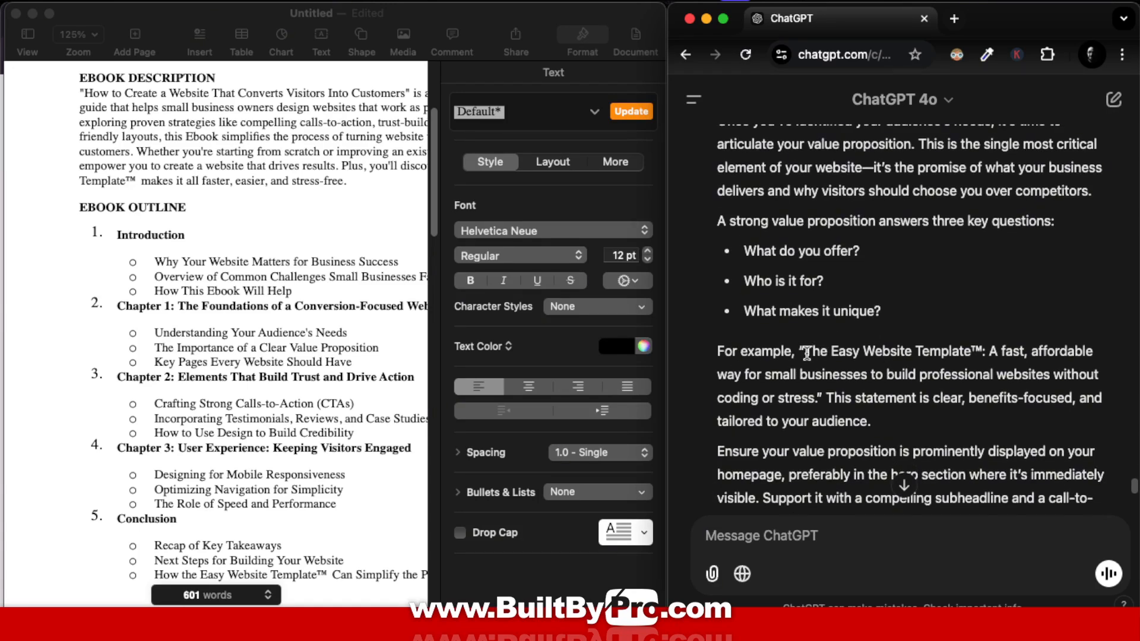
drag(804, 351, 981, 358)
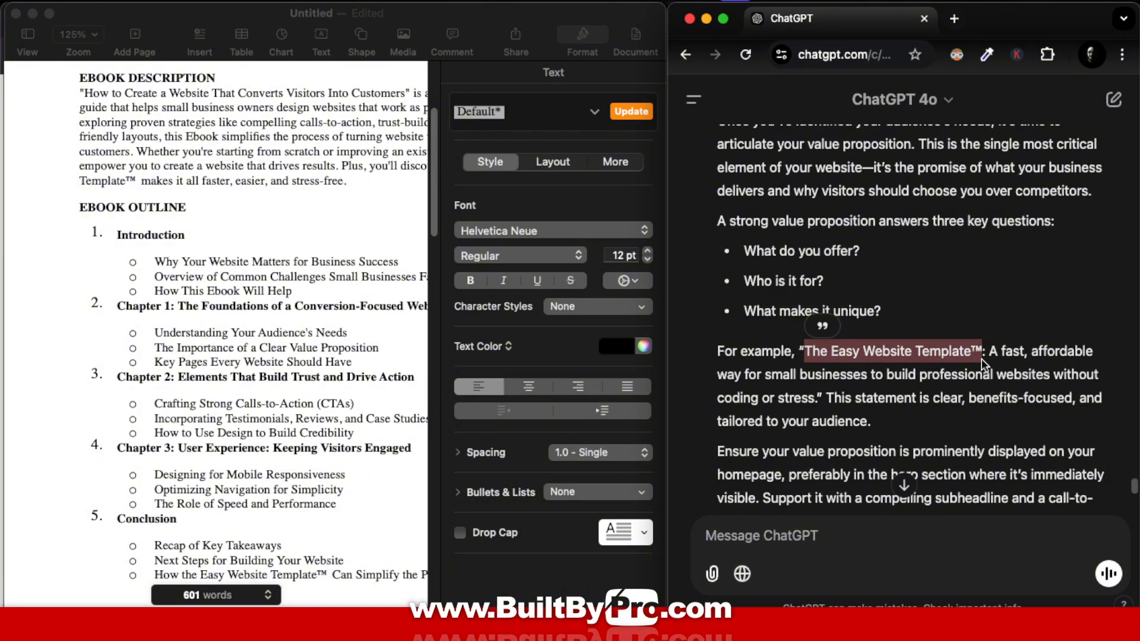
scroll(982, 356, down, 15)
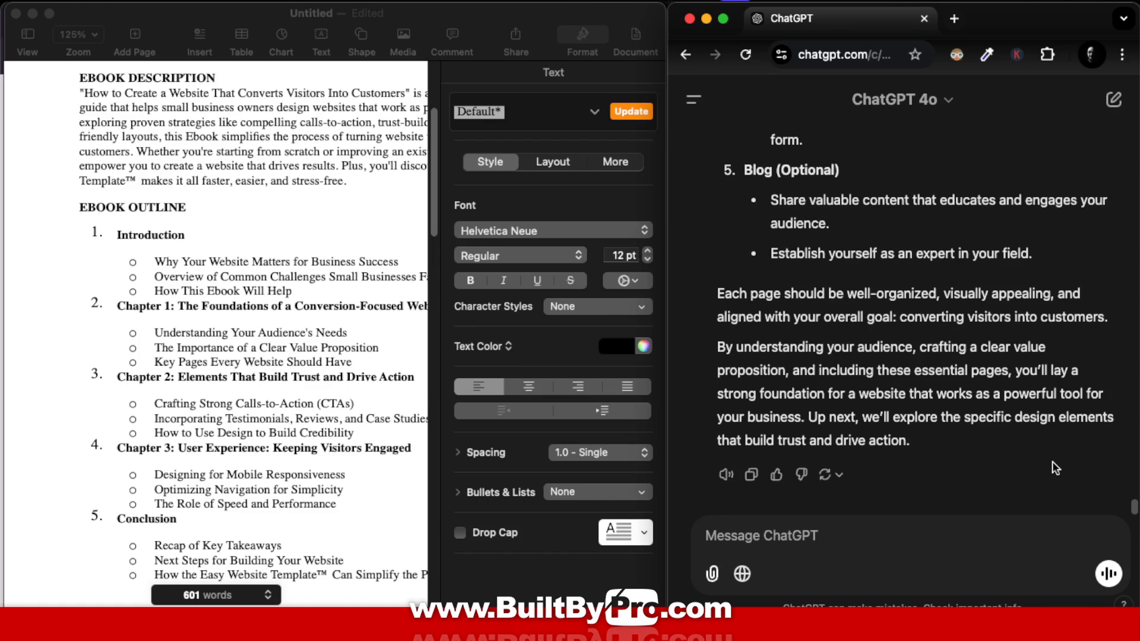
Copy the Chapter 1 text from ChatGPT into the untitled TextEdit document and close the Force Quit Applications window
scroll(961, 332, up, 1)
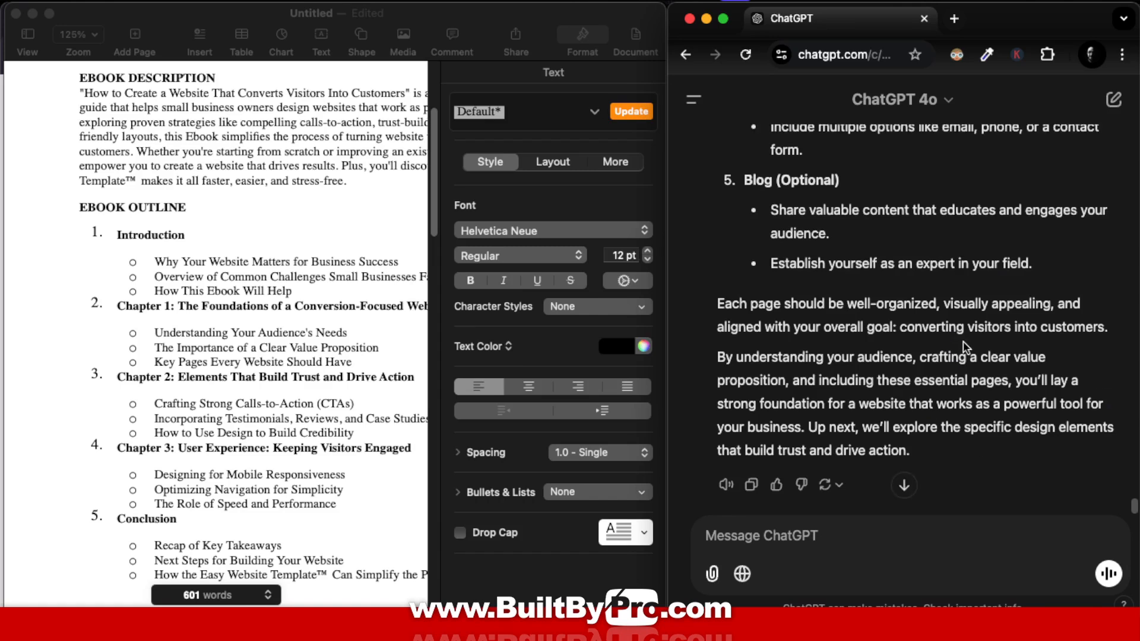
click(752, 485)
scroll(217, 345, down, 15)
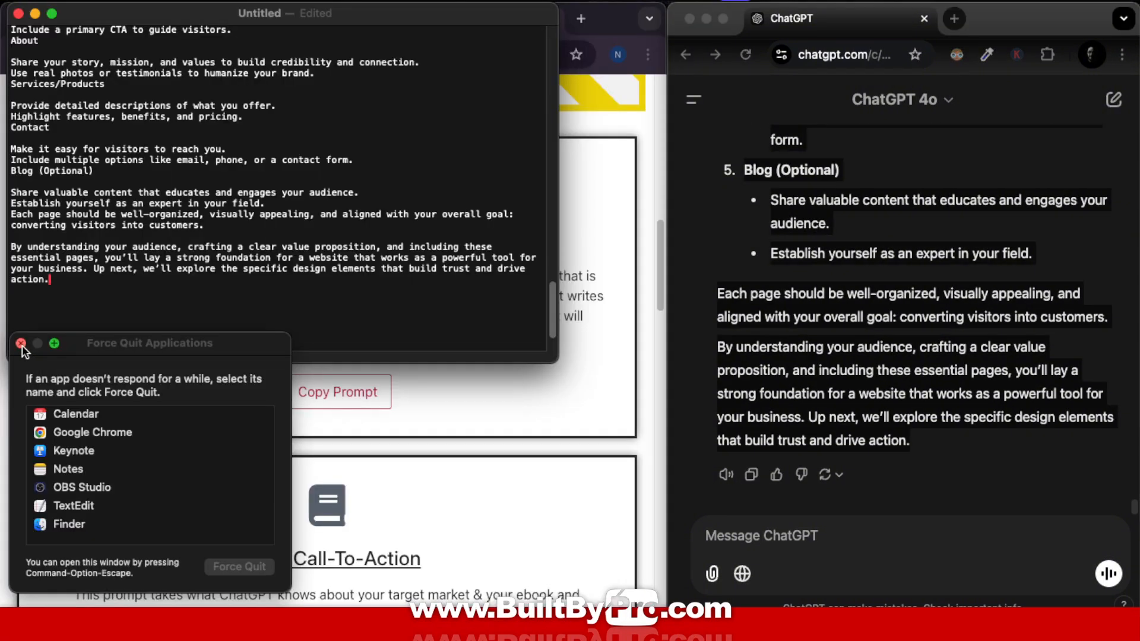
click(21, 343)
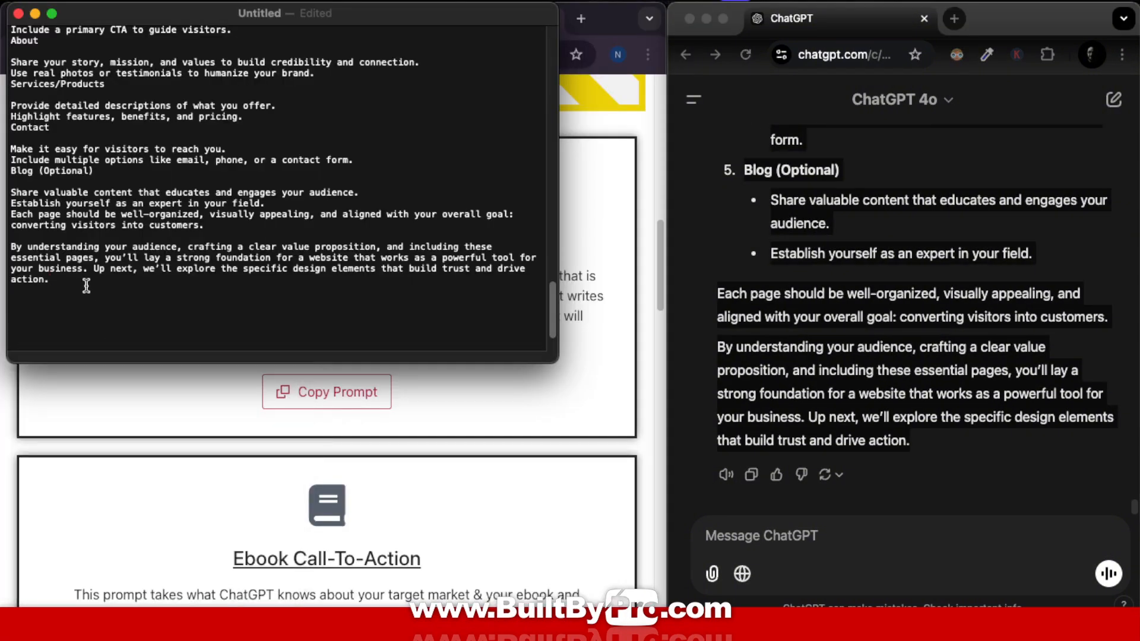
Insert a run of blank lines after the end of the Chapter 1 text in the TextEdit document
key(Return)
key(Return)
key(Return)
key(Return)
key(Return)
key(Return)
key(Return)
key(Return)
key(Return)
key(Return)
key(Return)
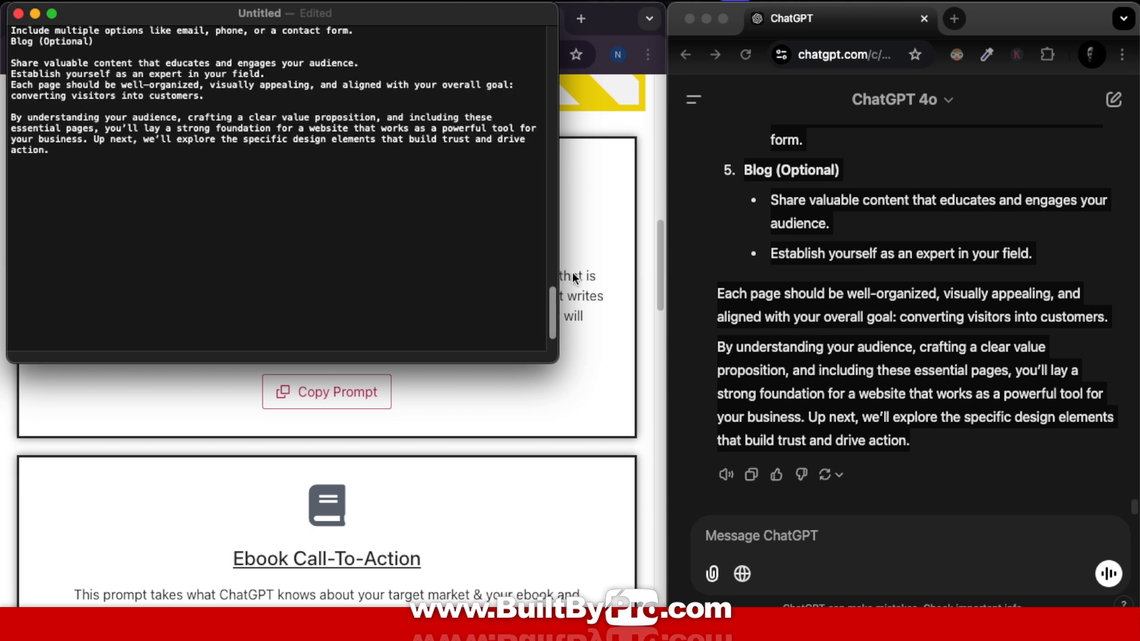
Reply "done" in ChatGPT to generate Chapter 2, starting with "Crafting Strong Calls-to-Action (CTAs)"
click(803, 537)
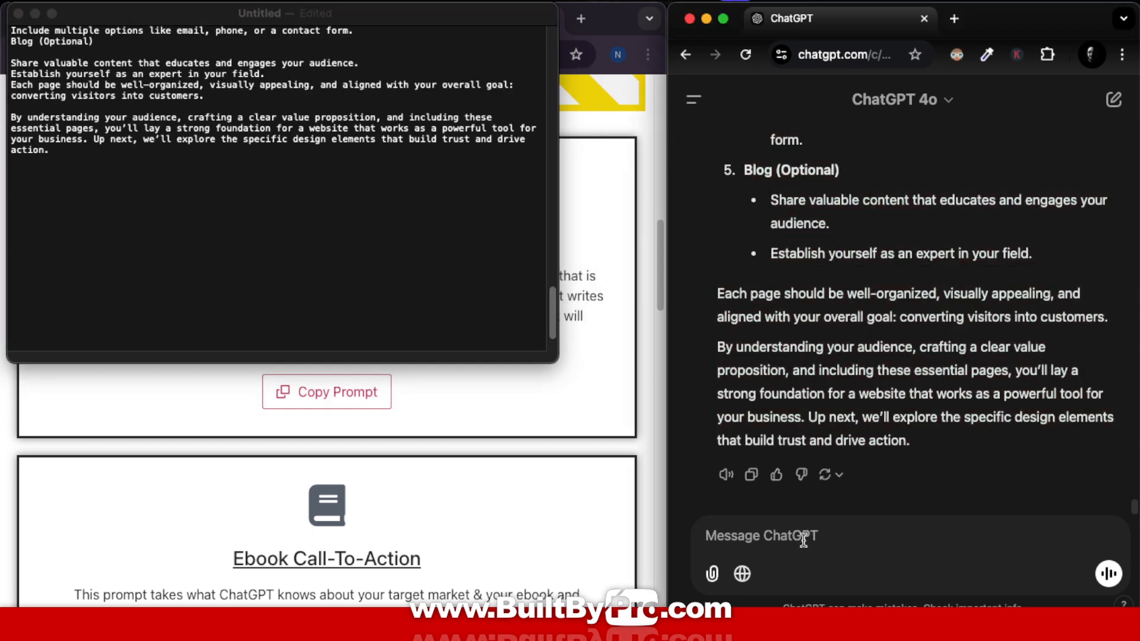
text(done)
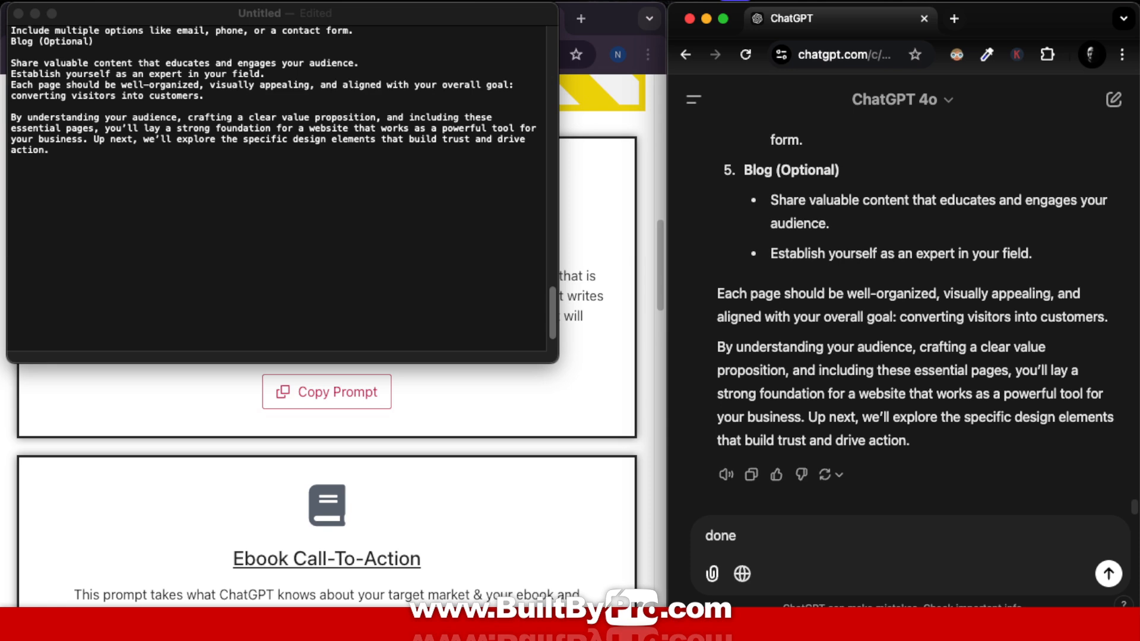
key(Return)
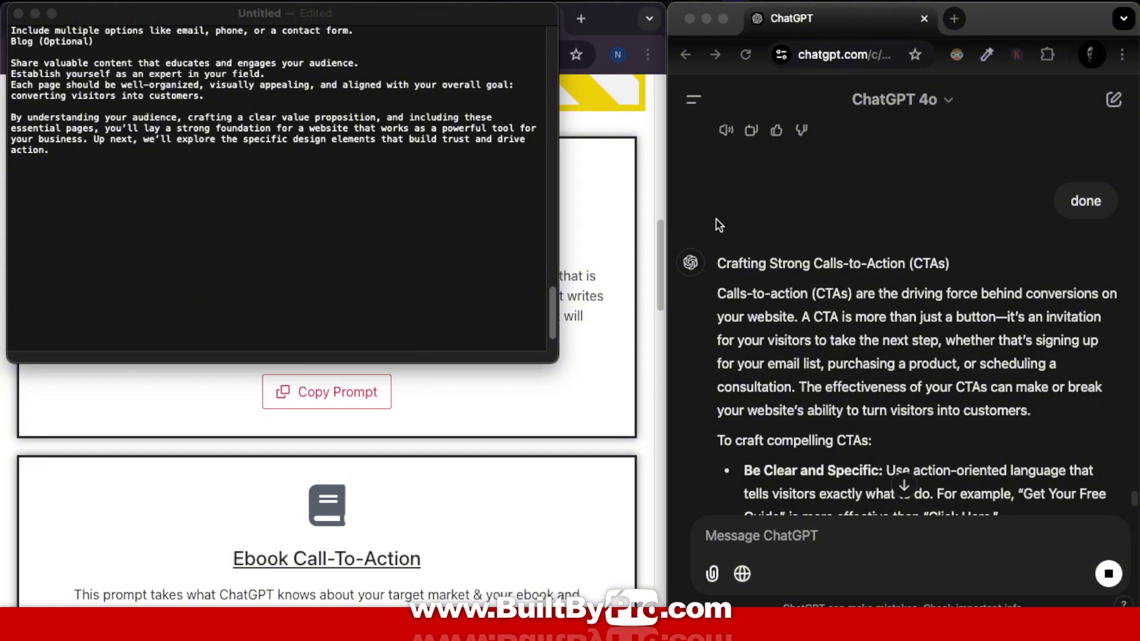
Compare the generated Chapter 2 sections in ChatGPT with the ebook outline in the untitled TextEdit document
scroll(892, 286, down, 8)
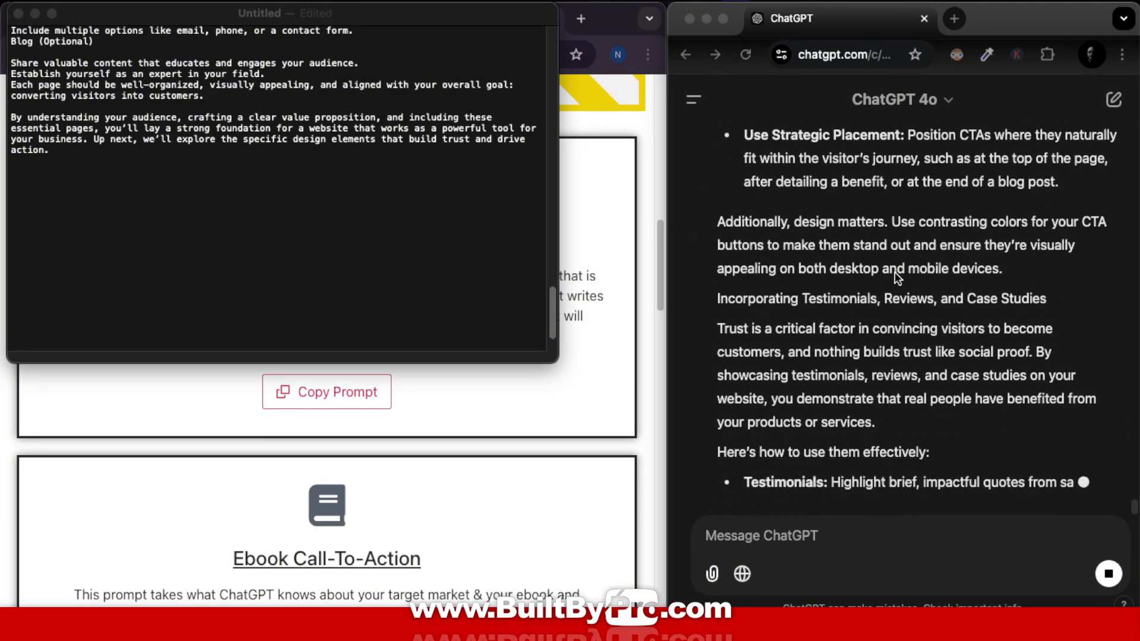
scroll(1003, 281, up, 15)
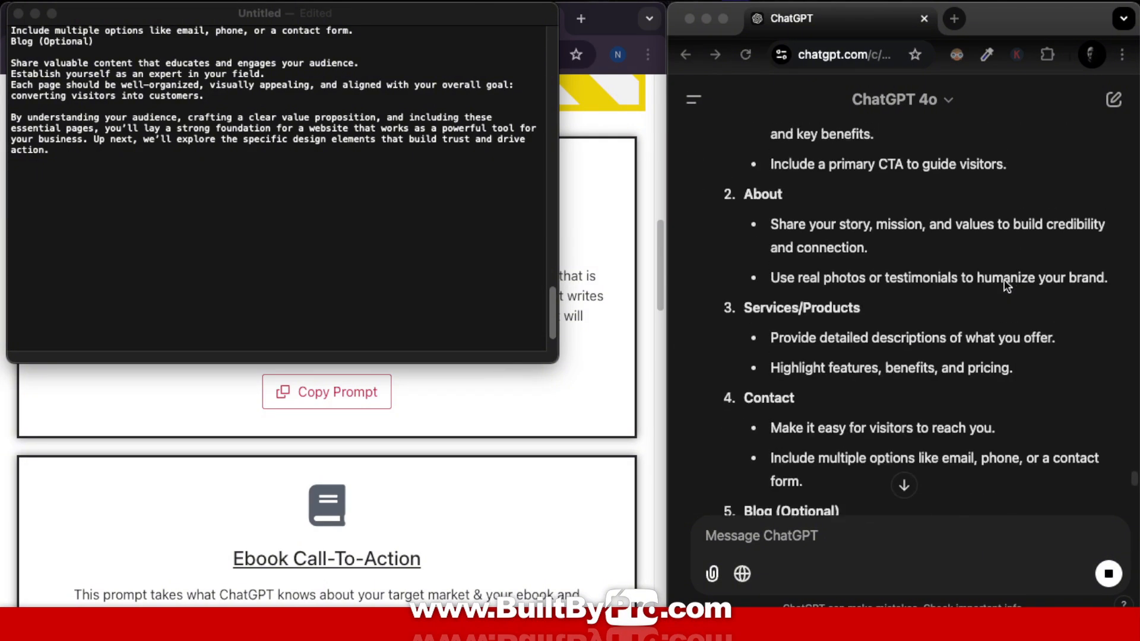
scroll(1003, 279, up, 12)
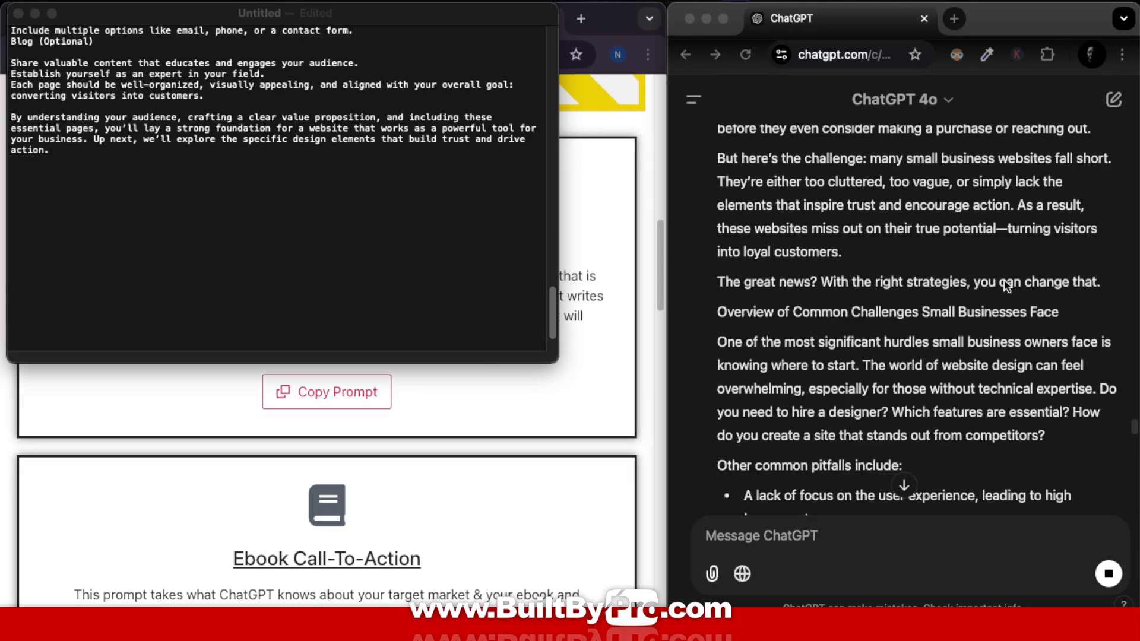
click(180, 88)
scroll(180, 87, up, 10)
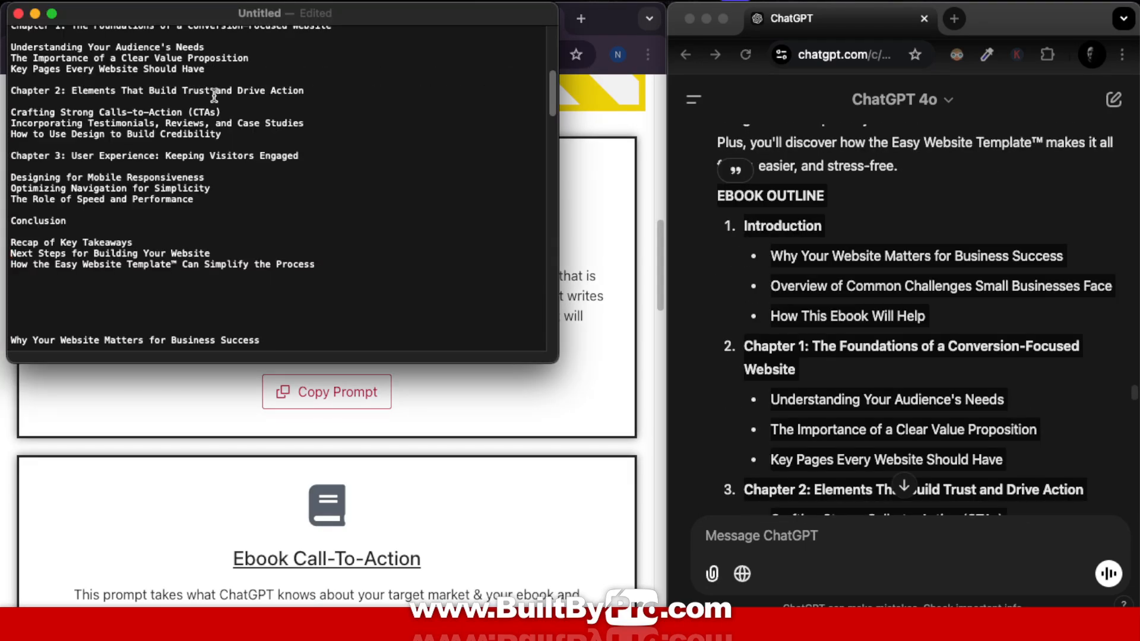
scroll(857, 356, down, 15)
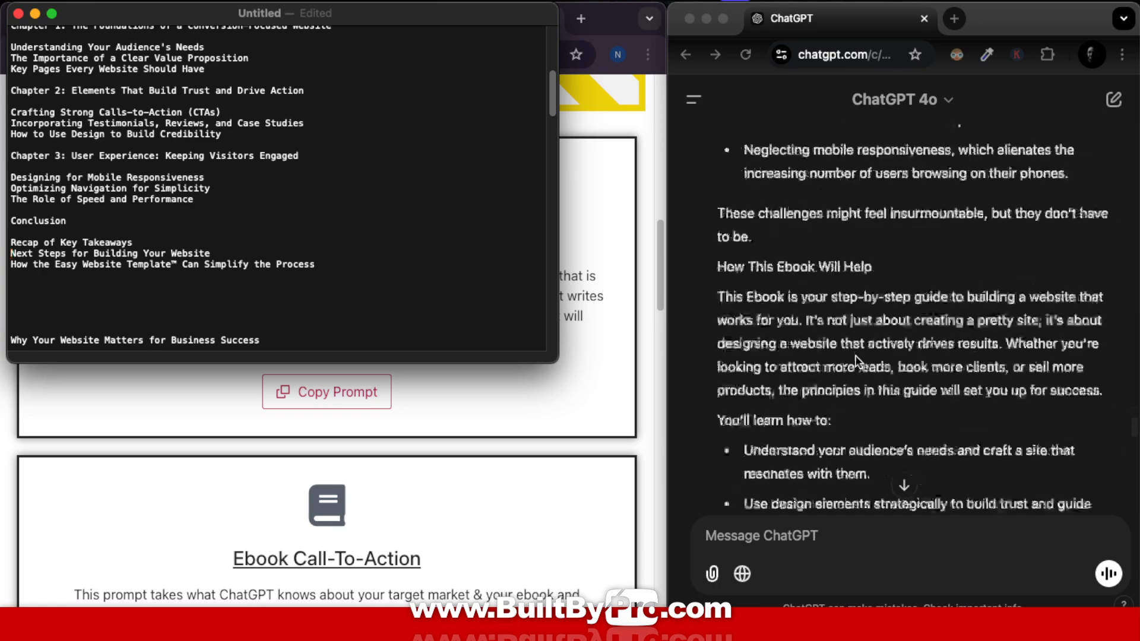
scroll(856, 360, down, 10)
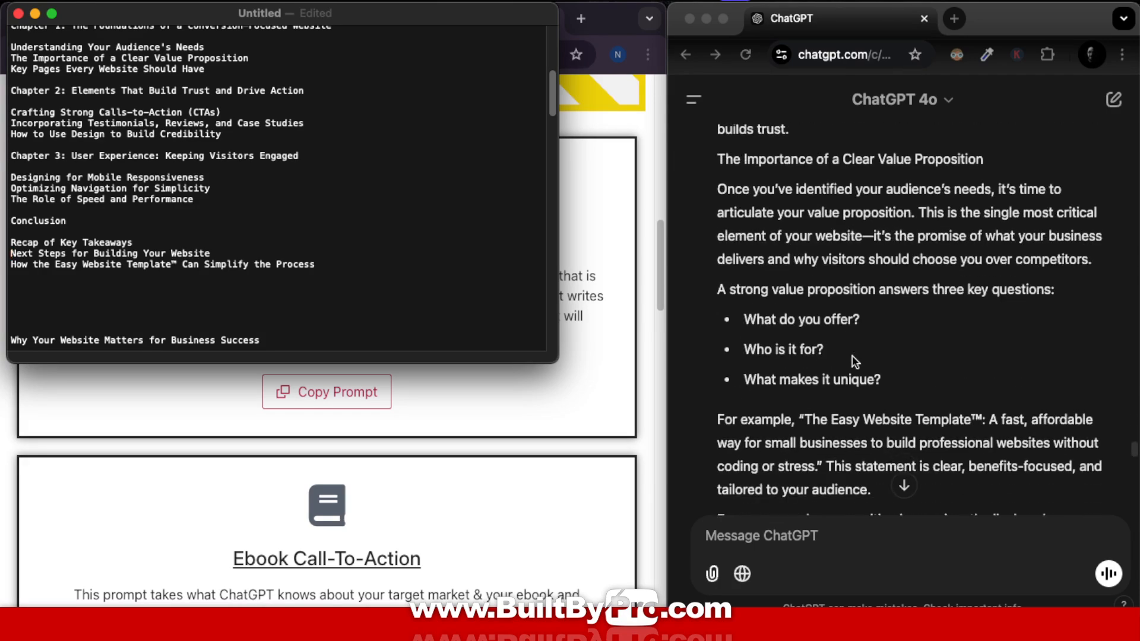
scroll(852, 361, up, 10)
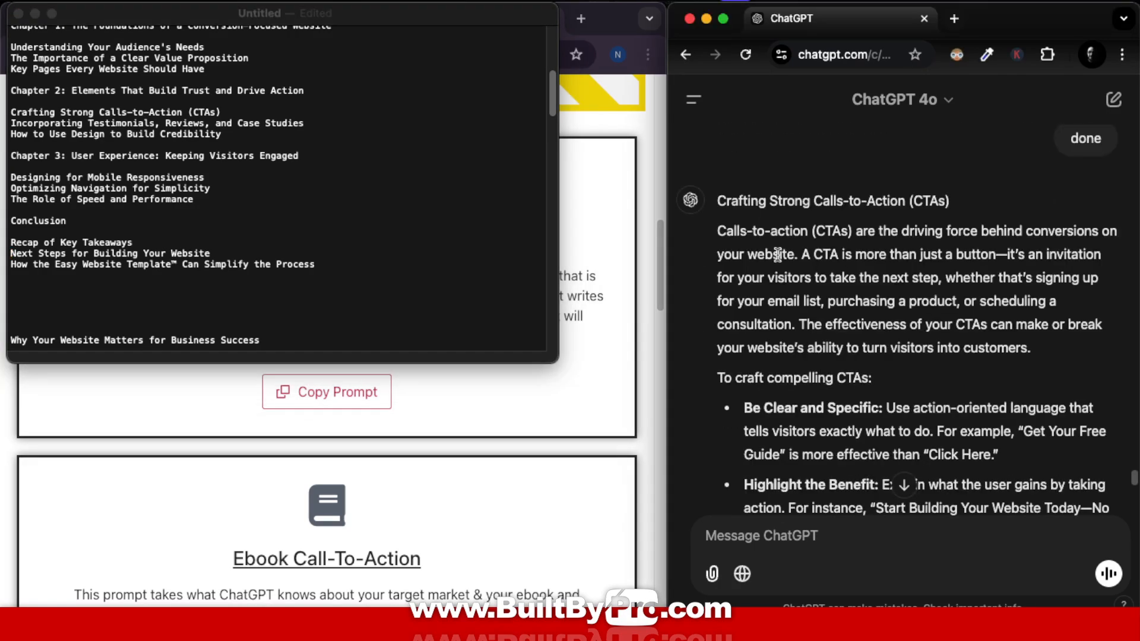
Copy the Chapter 2 text, from "Crafting Strong Calls-to-Action (CTAs)" to its closing paragraph, into the end of the TextEdit document
drag(718, 200, 826, 303)
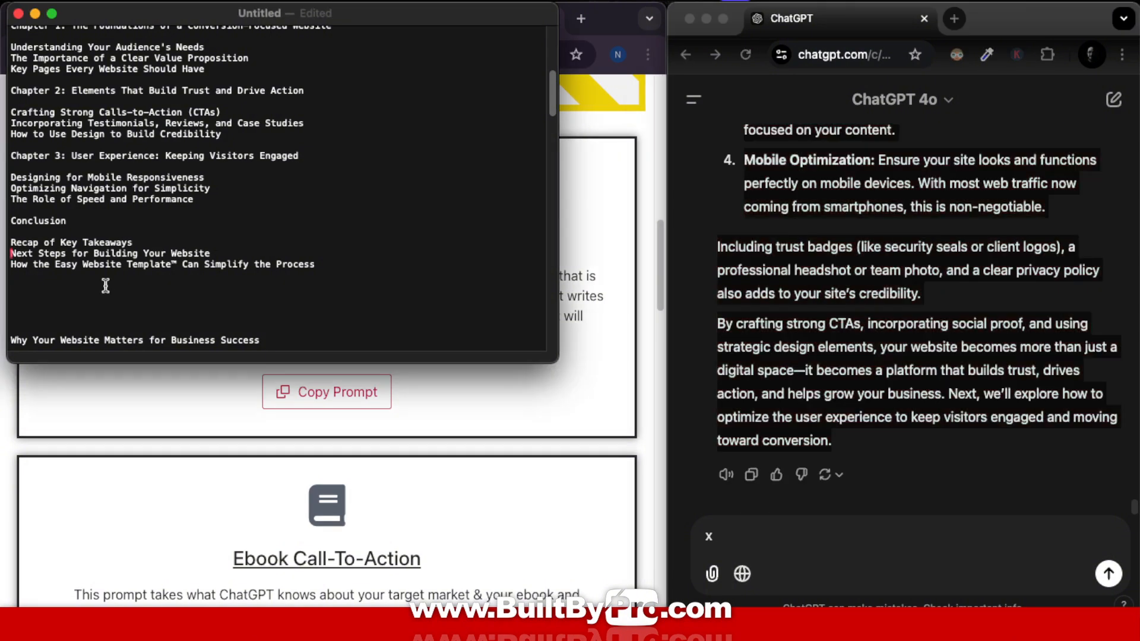
scroll(283, 295, down, 20)
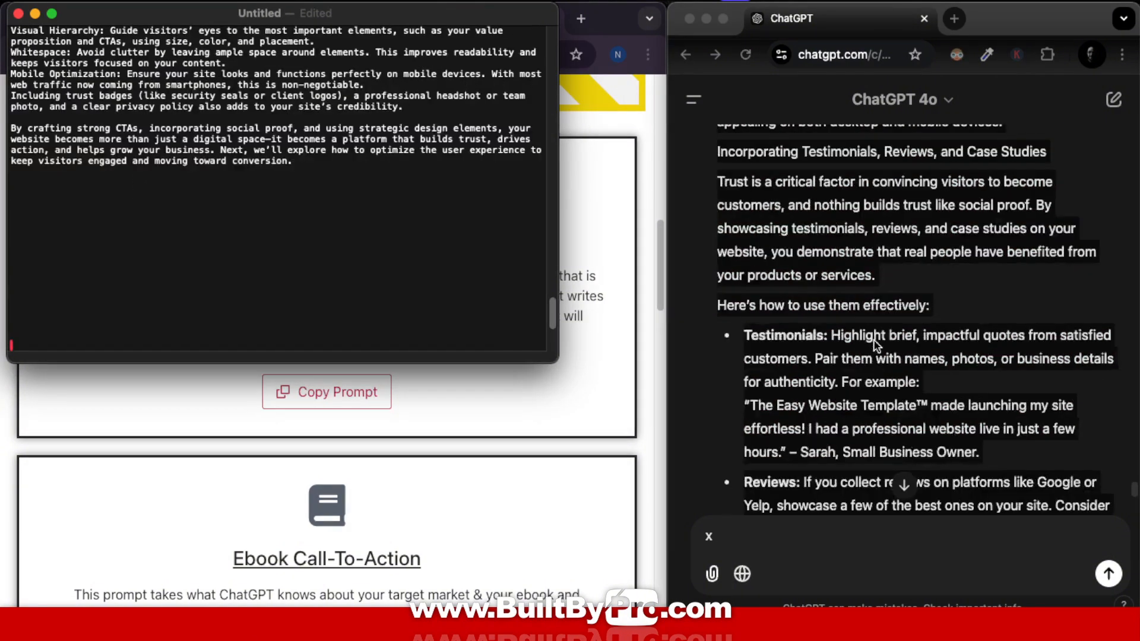
scroll(873, 340, down, 5)
scroll(873, 340, down, 10)
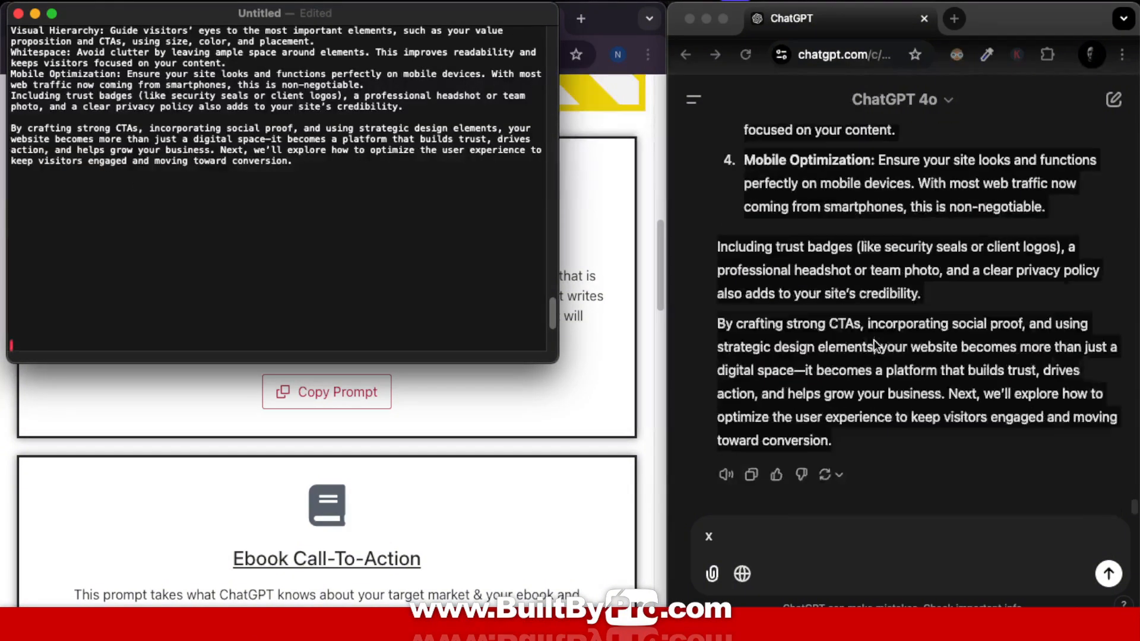
Clear the stray "x" from the ChatGPT message and reply "done" to generate Chapter 3
click(737, 544)
click(731, 536)
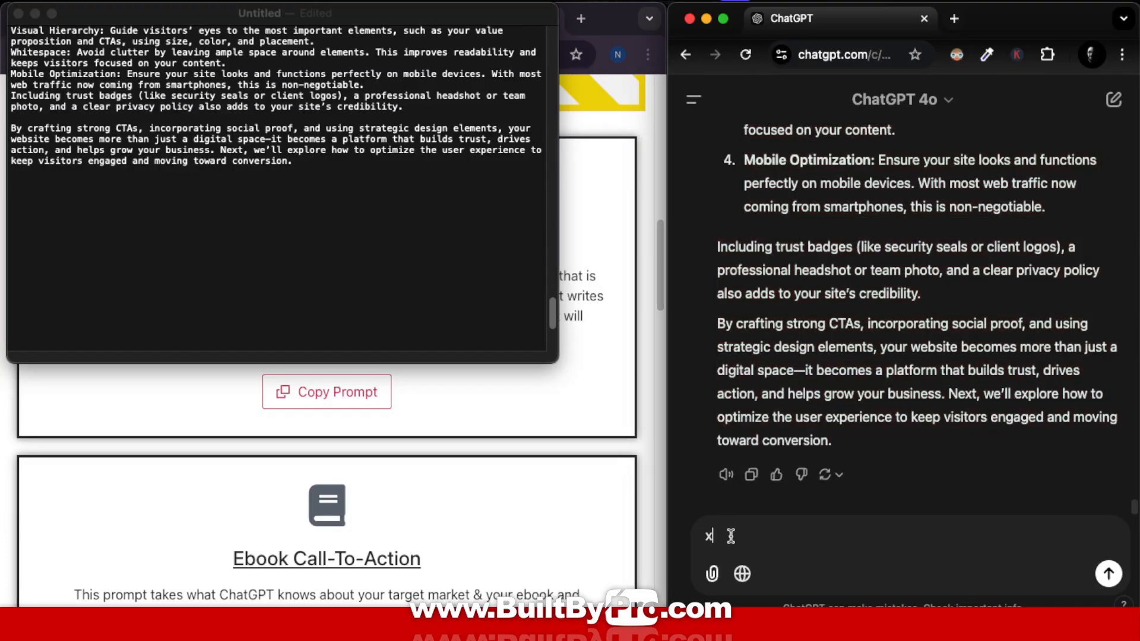
key(BackSpace)
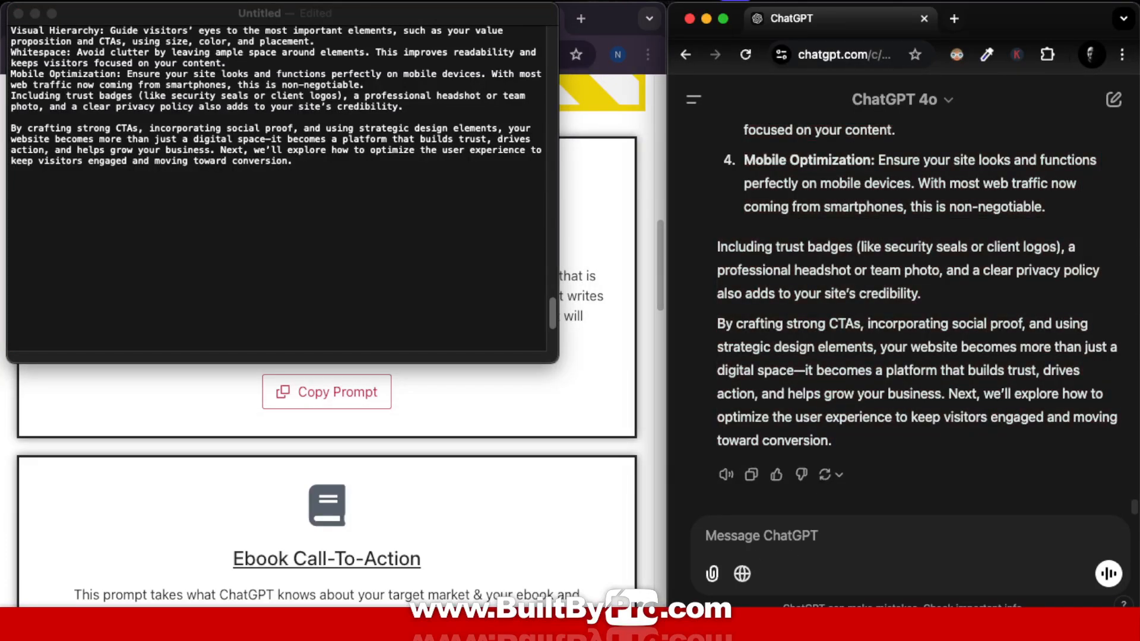
text(done)
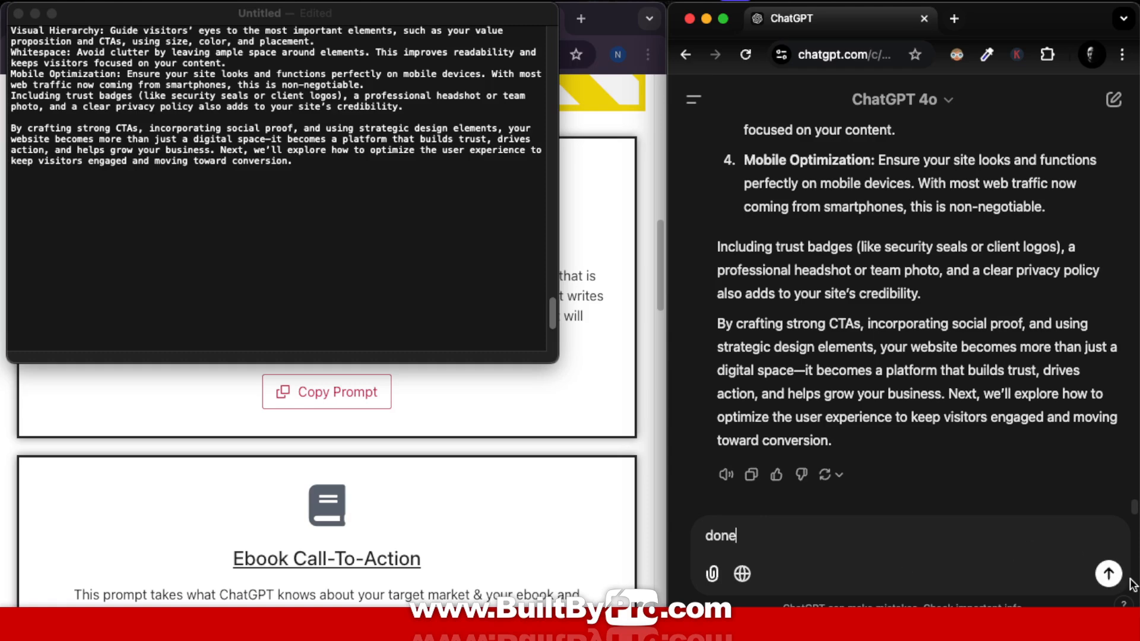
click(1107, 574)
Check the Chapter 3 entries in the document's outline and copy the full Chapter 3 response from "Designing for Mobile Responsiveness" onward
scroll(315, 172, up, 20)
scroll(314, 172, down, 5)
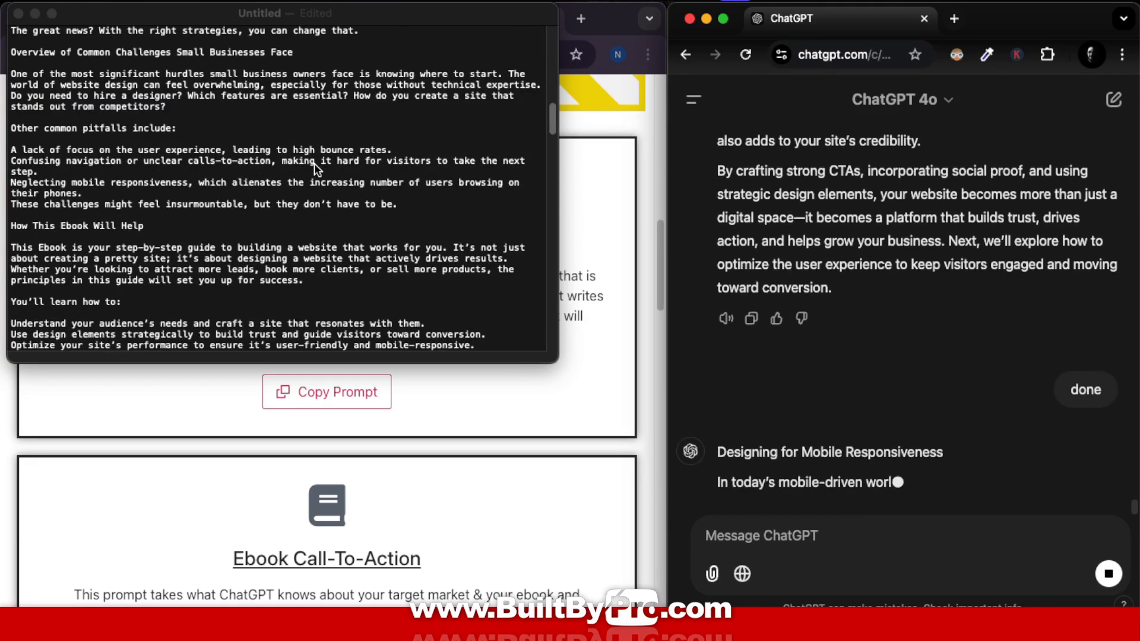
scroll(314, 169, up, 10)
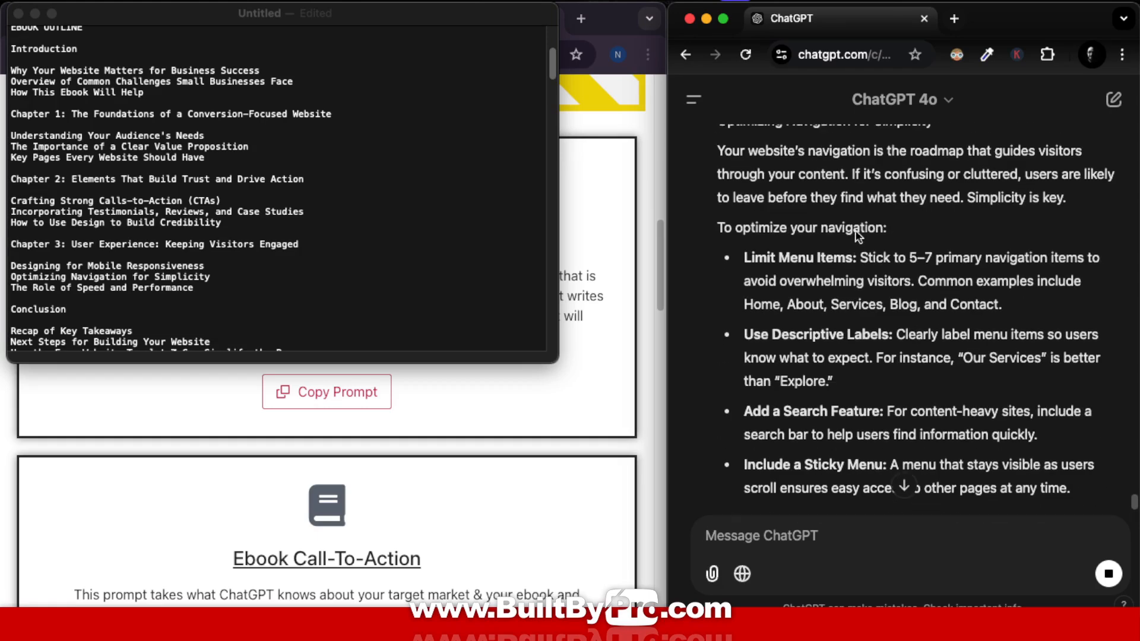
scroll(855, 230, up, 5)
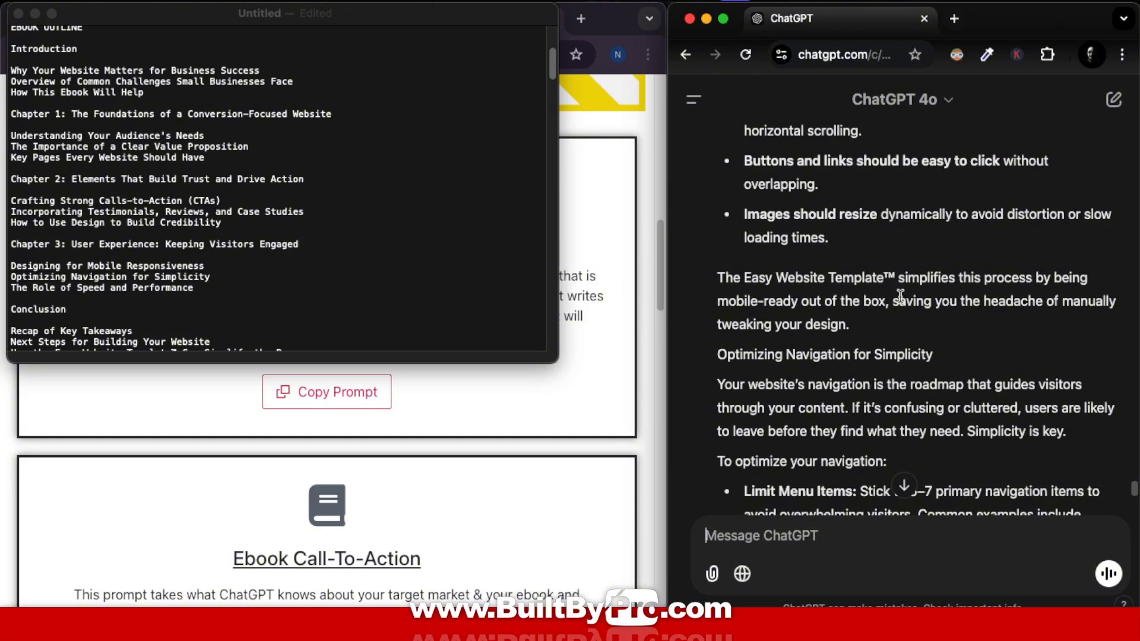
scroll(902, 301, up, 10)
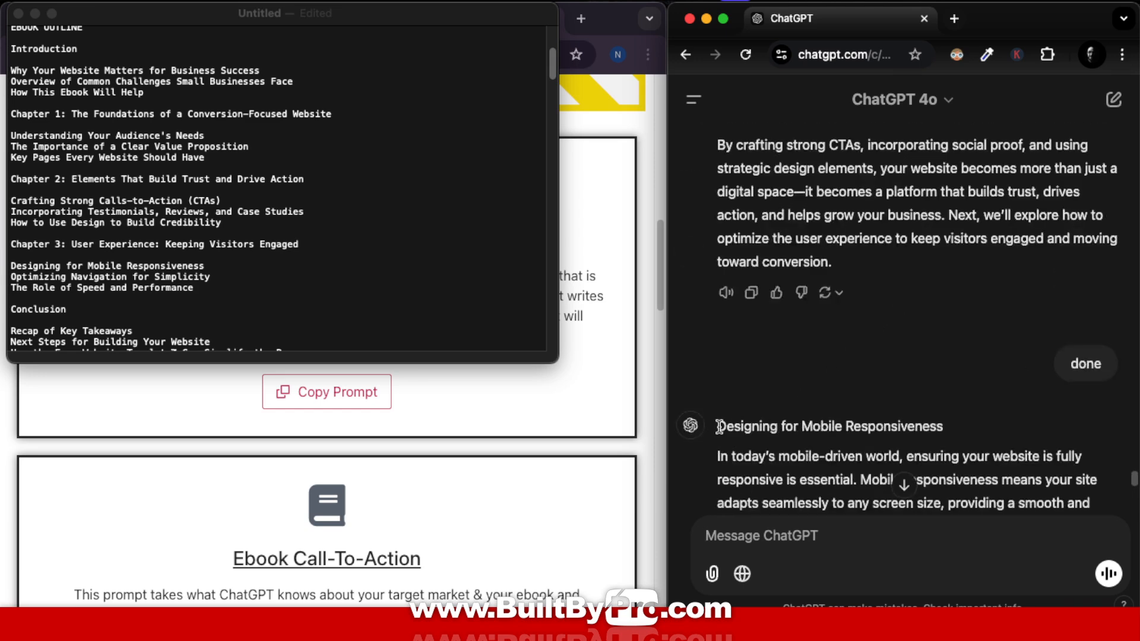
drag(719, 428, 1049, 443)
key(super+c)
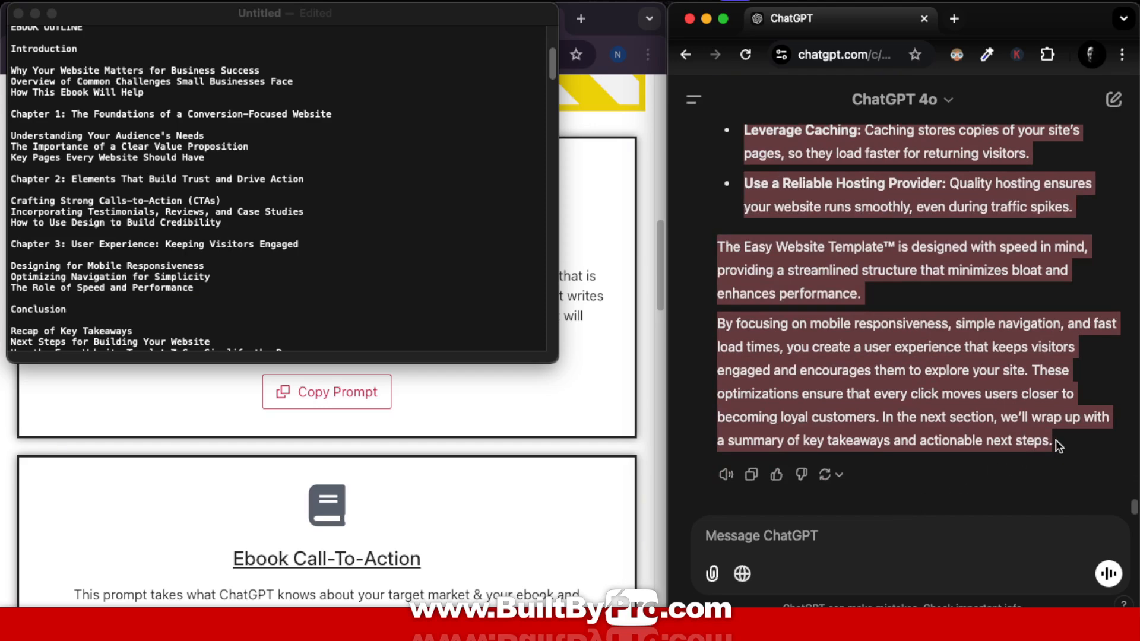
Paste the Chapter 3 text a few blank lines below the end of Chapter 2 in the TextEdit document
scroll(411, 213, down, 20)
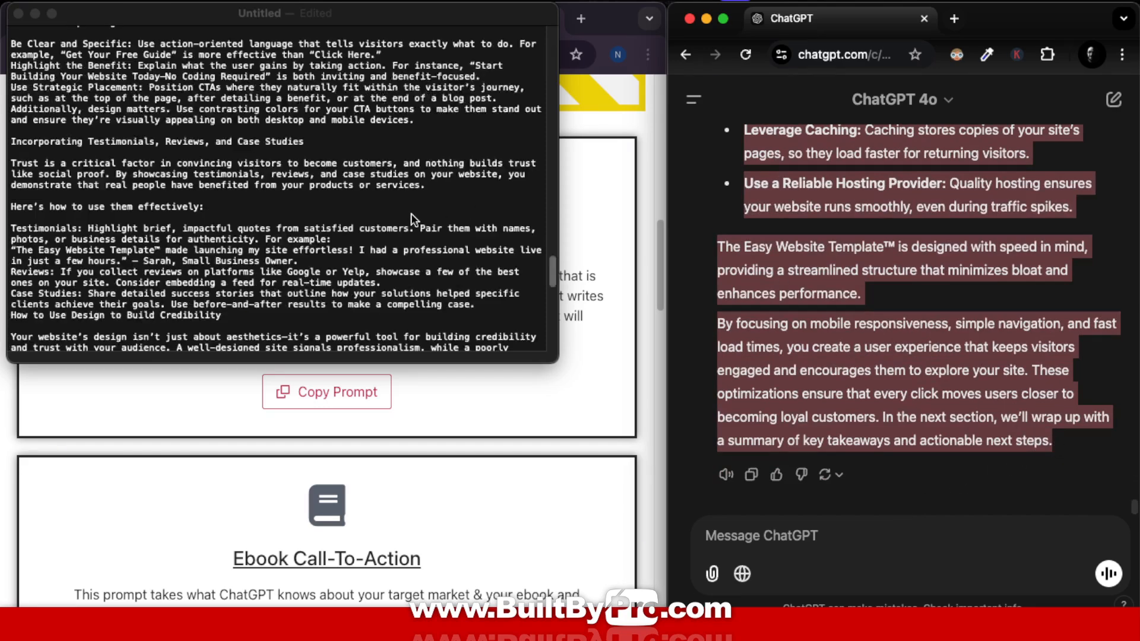
scroll(397, 220, up, 10)
scroll(395, 220, down, 6)
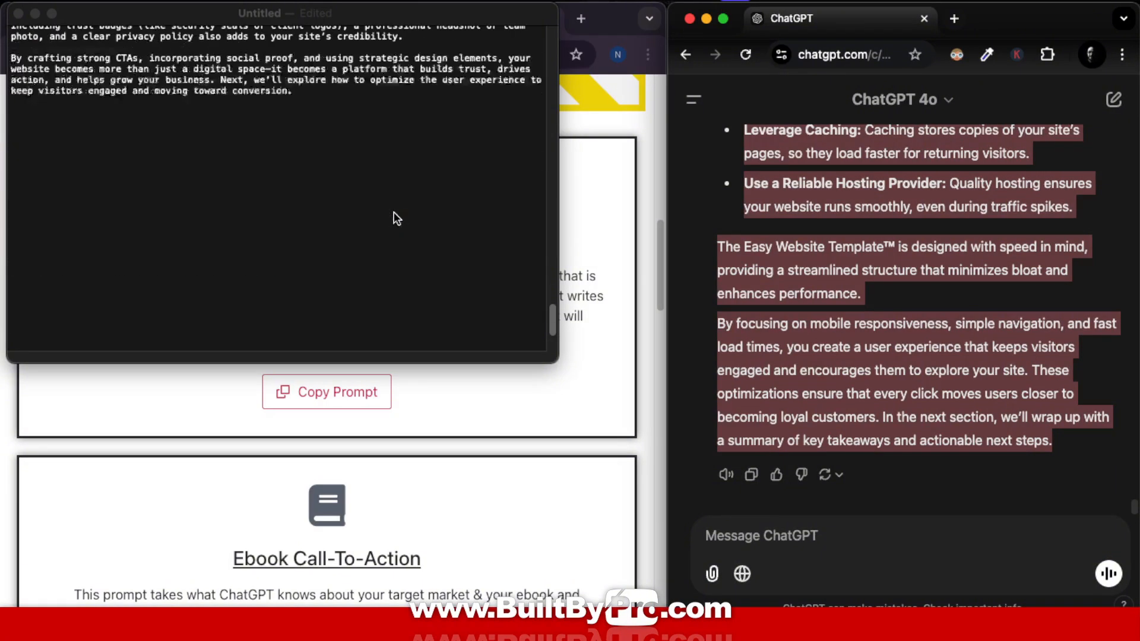
click(185, 164)
click(148, 144)
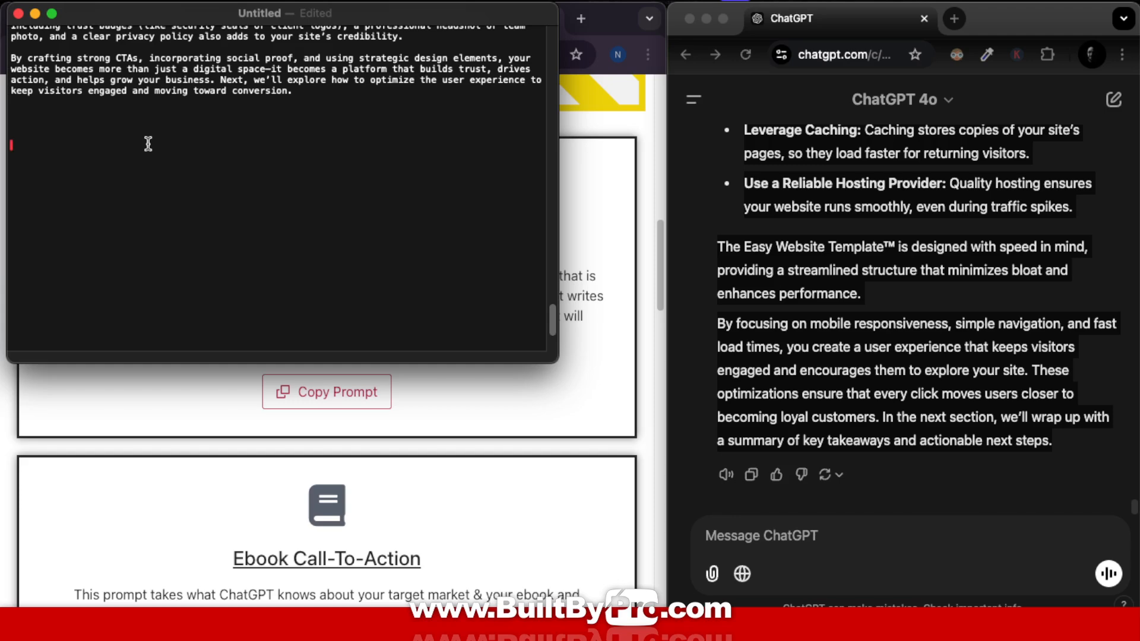
key(super+v)
scroll(179, 136, up, 10)
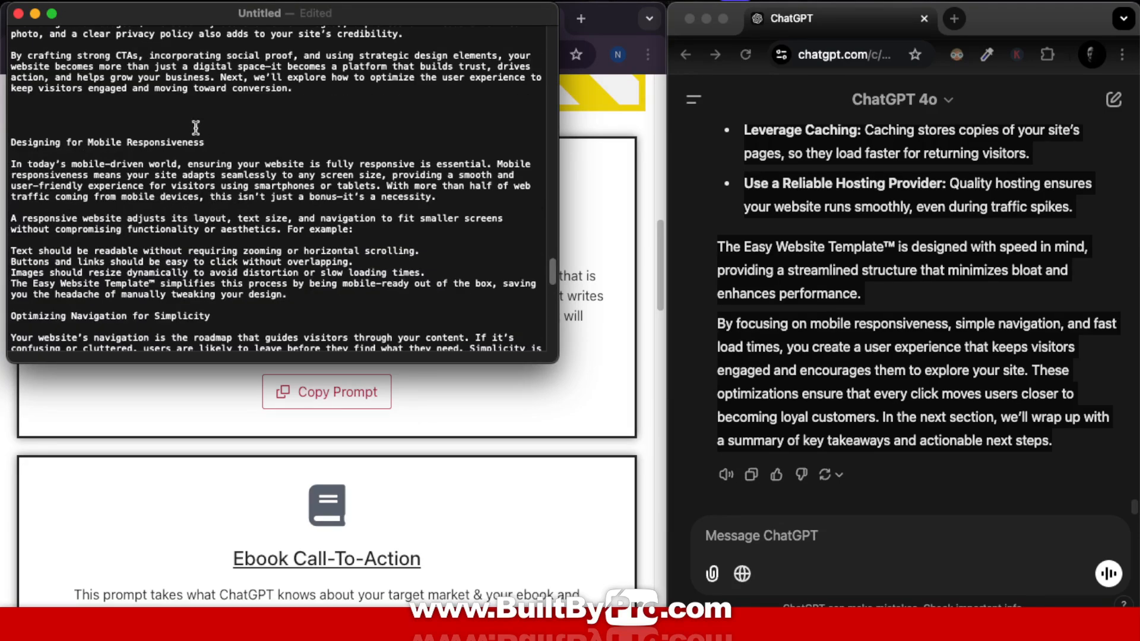
scroll(387, 224, down, 10)
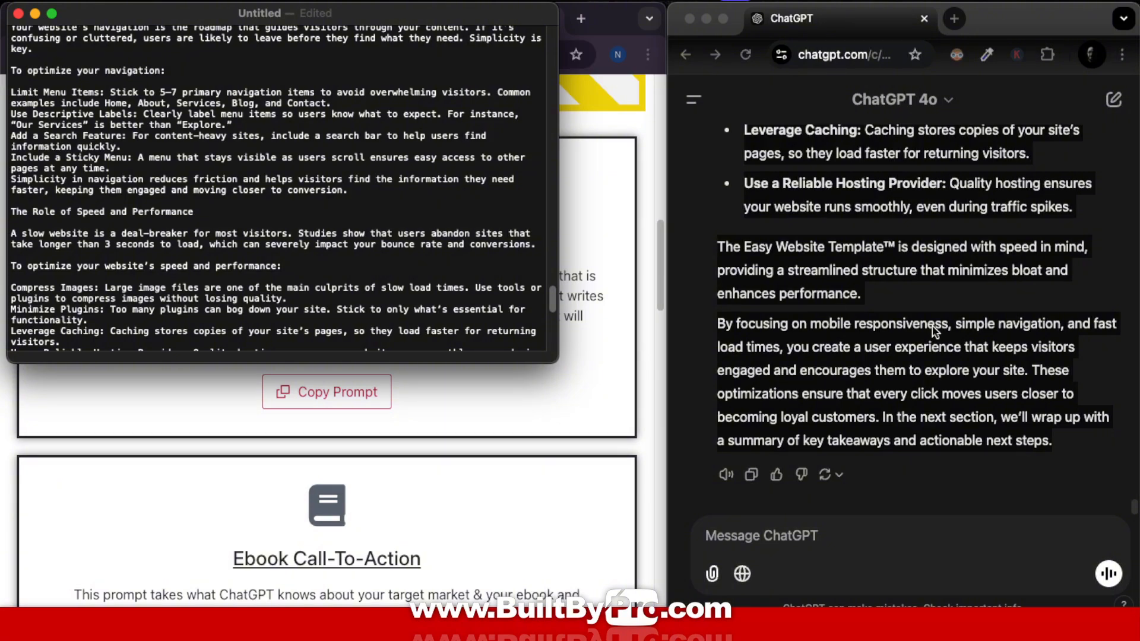
Check the Conclusion entries in the document's outline and reply "done" in ChatGPT to generate the conclusion
scroll(371, 157, up, 20)
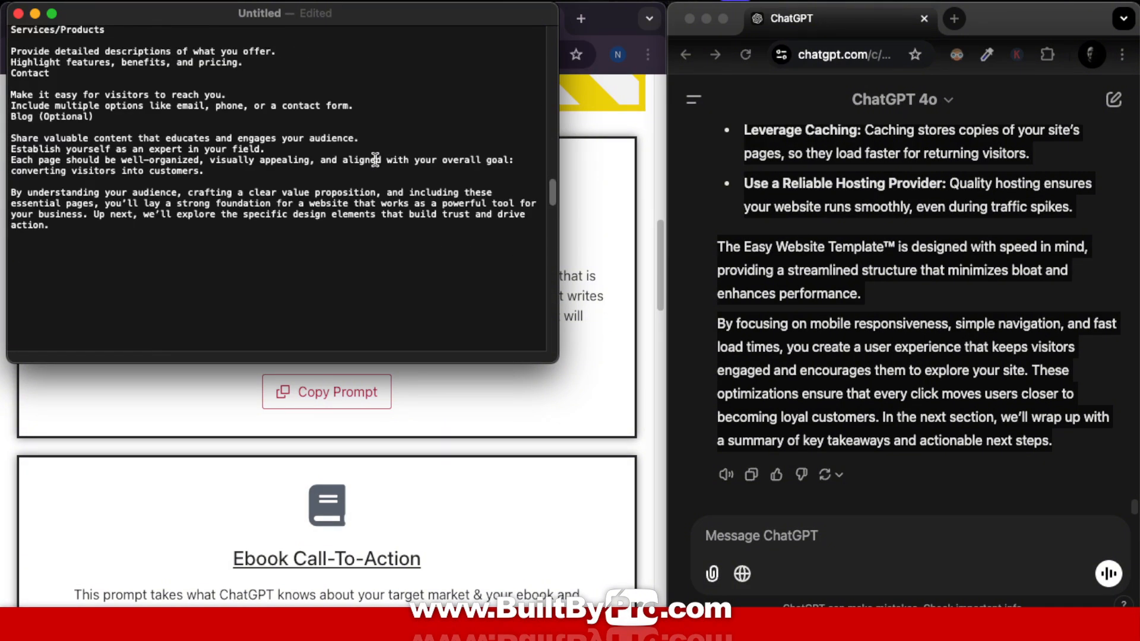
scroll(375, 160, up, 2)
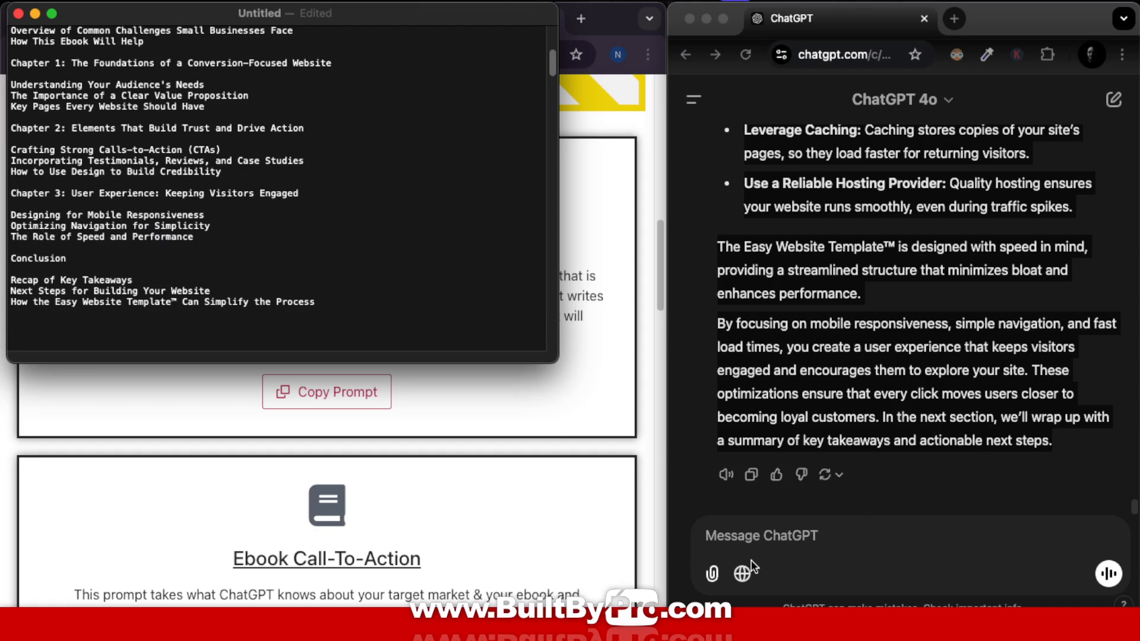
click(766, 535)
text(done)
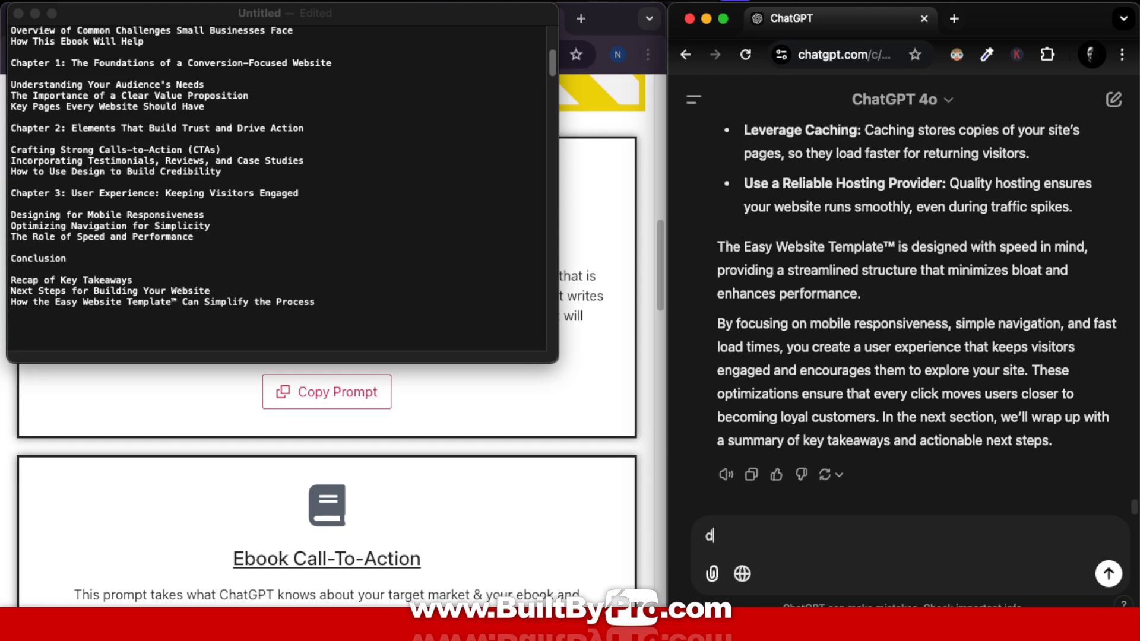
click(1108, 574)
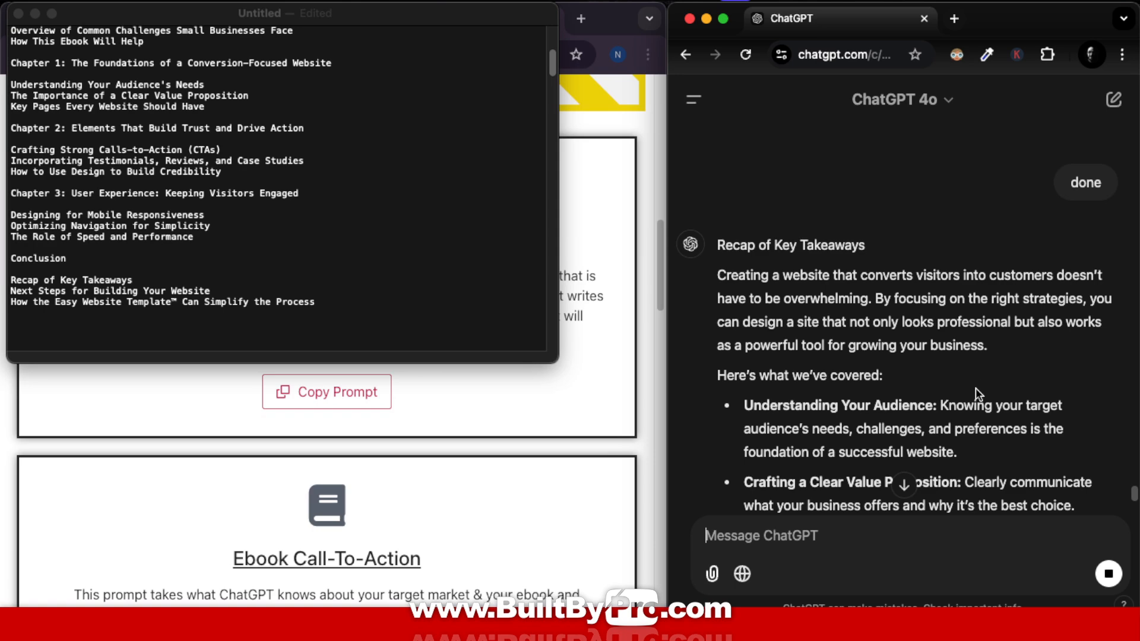
Review the remaining prompts and template downloads on the Ebook Lead Magnet Prompt Kit page
scroll(976, 387, down, 10)
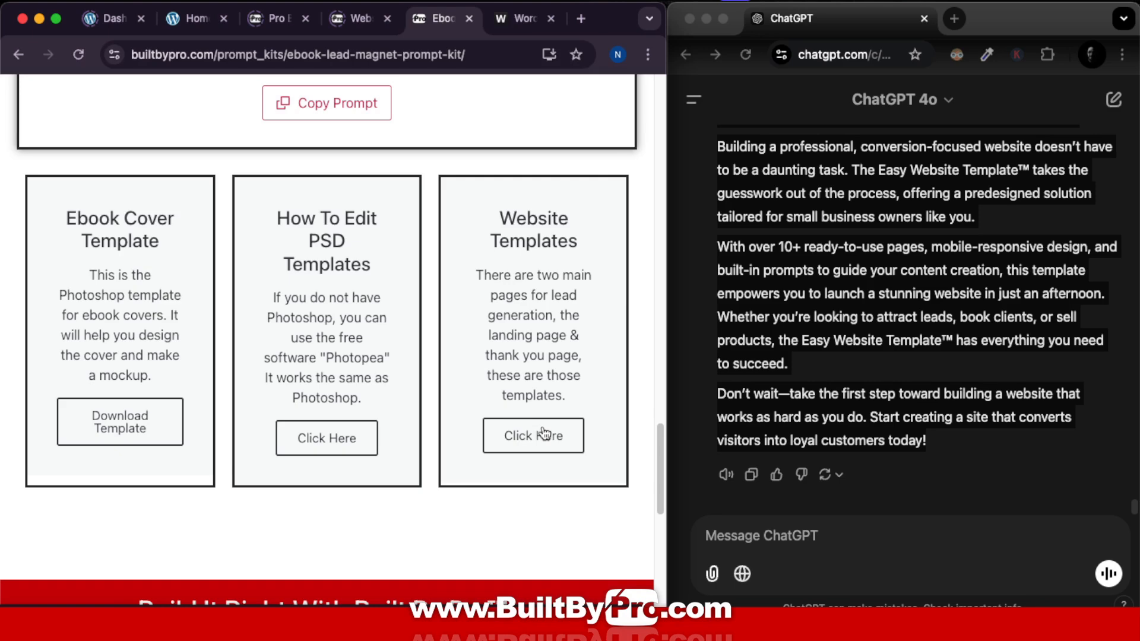
scroll(544, 432, up, 6)
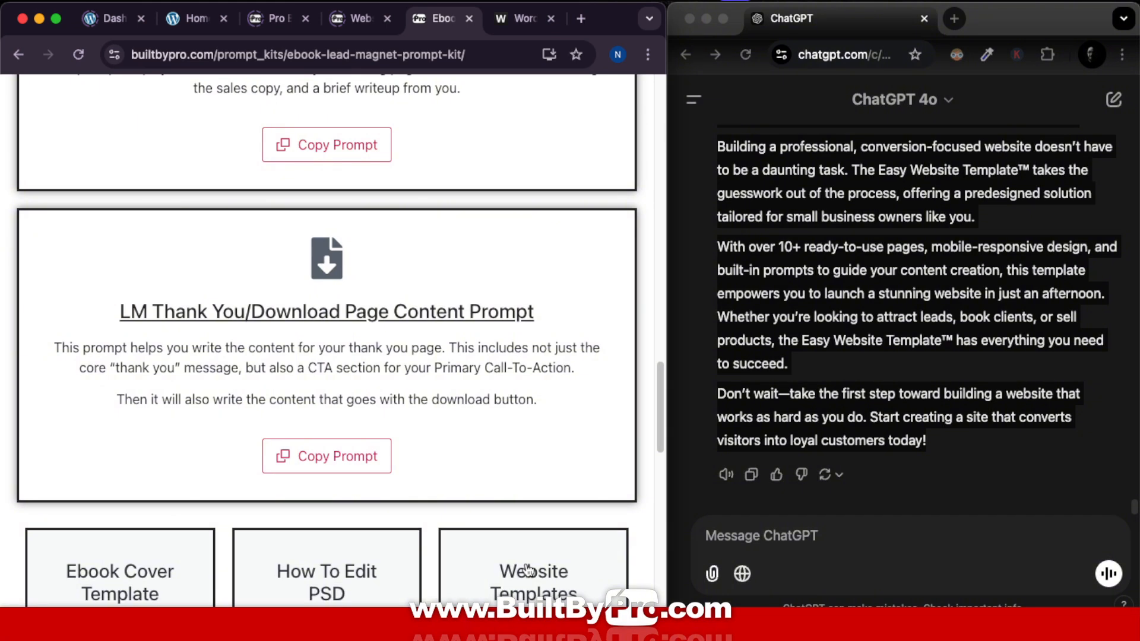
scroll(466, 407, up, 10)
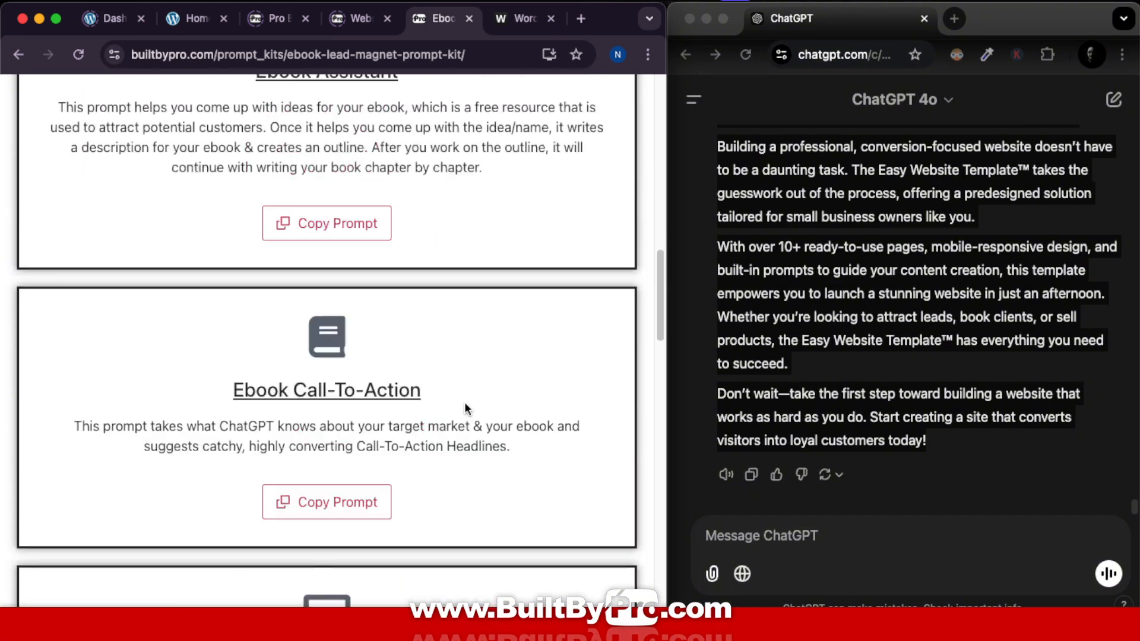
scroll(465, 407, up, 6)
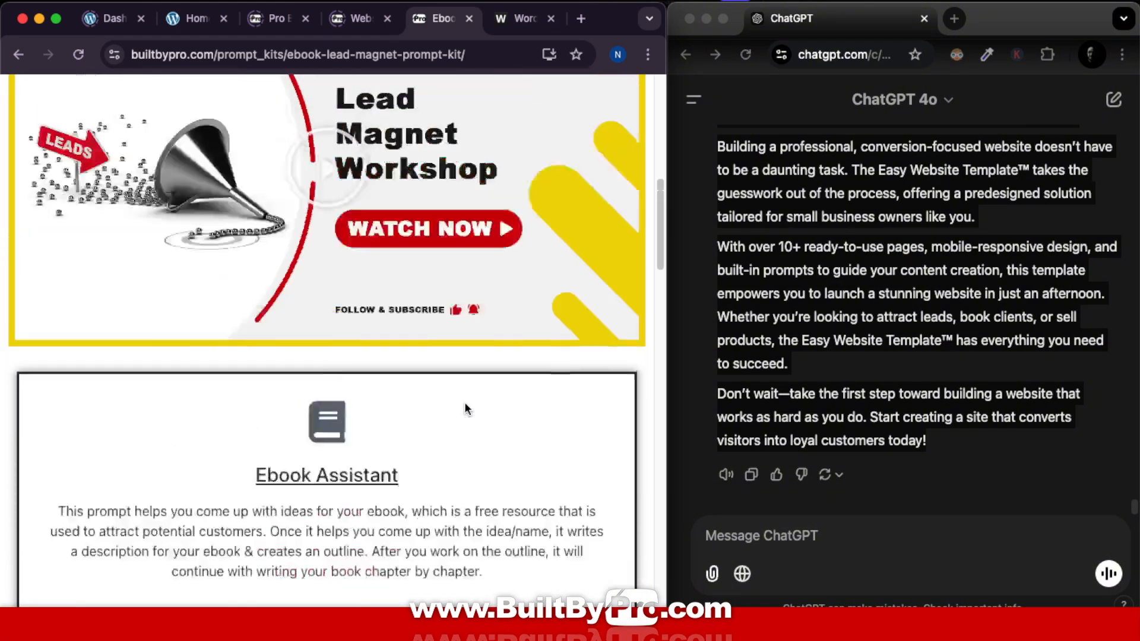
scroll(465, 407, up, 7)
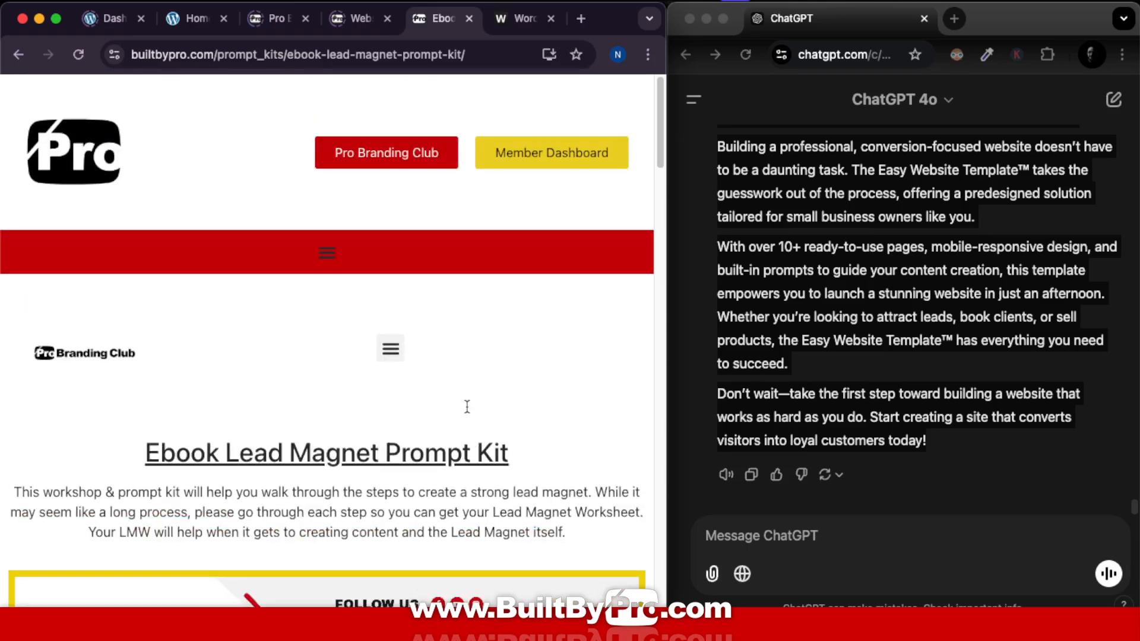
Deselect the conclusion text in ChatGPT and bring up the untitled TextEdit document at its title and tagline
click(828, 325)
scroll(845, 312, up, 5)
scroll(847, 311, down, 5)
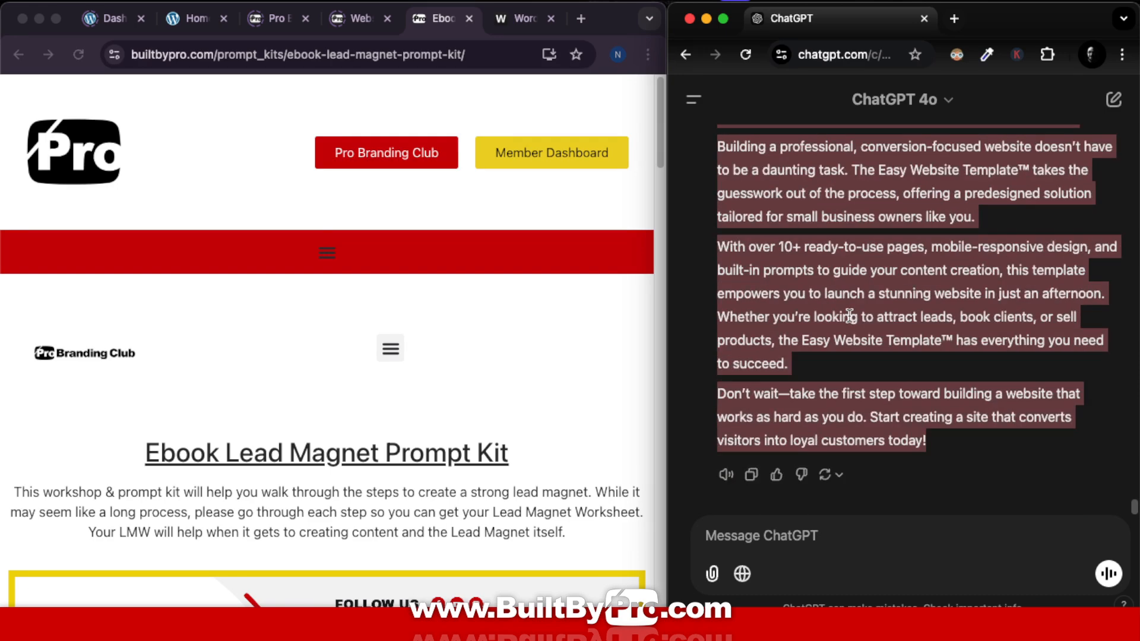
click(772, 534)
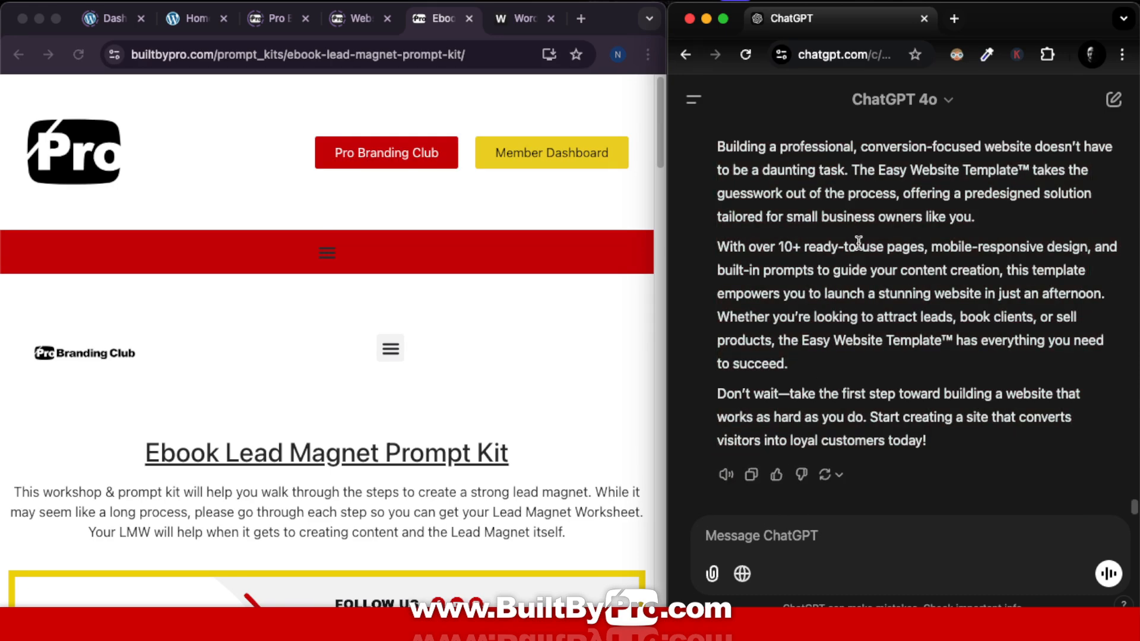
mouse_move(523, 578)
click(666, 592)
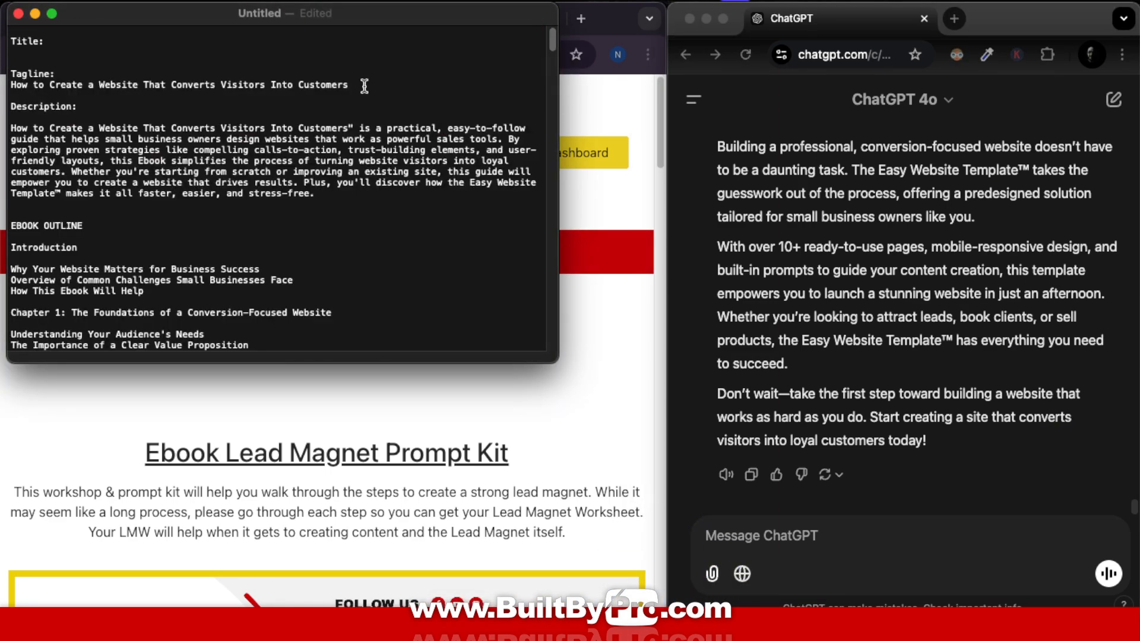
Copy the tagline and start a ChatGPT message saying "How to Create a Website That Converts Visitors Into Customers" should be the Ebook's "Tagline" instead of its title
drag(360, 89, 7, 89)
key(super+c)
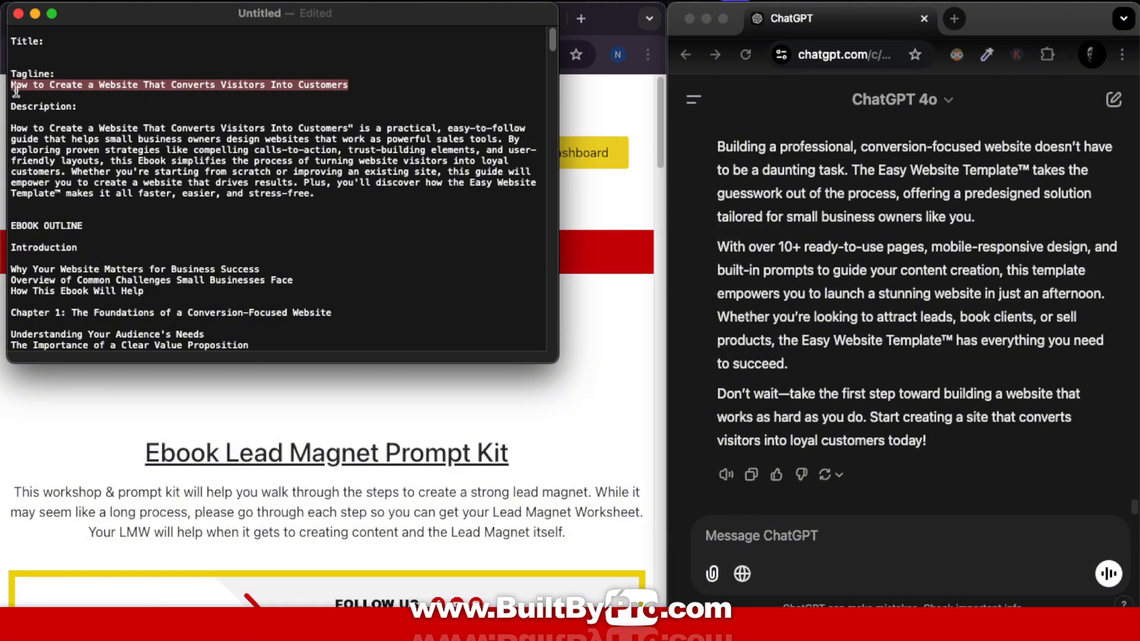
click(811, 526)
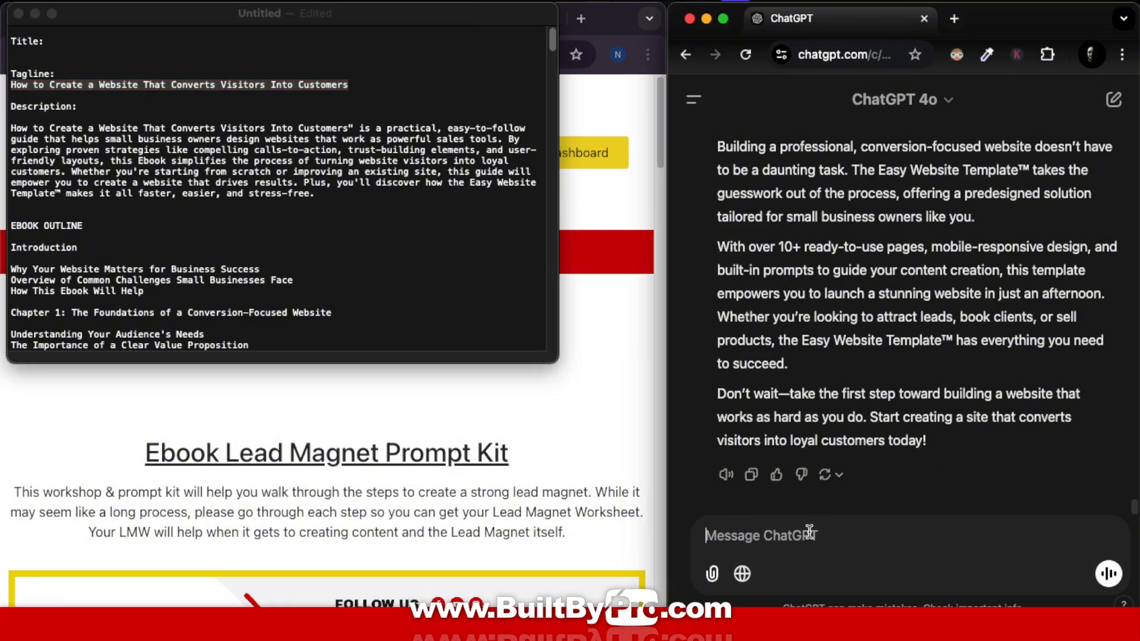
text(Instead of the t)
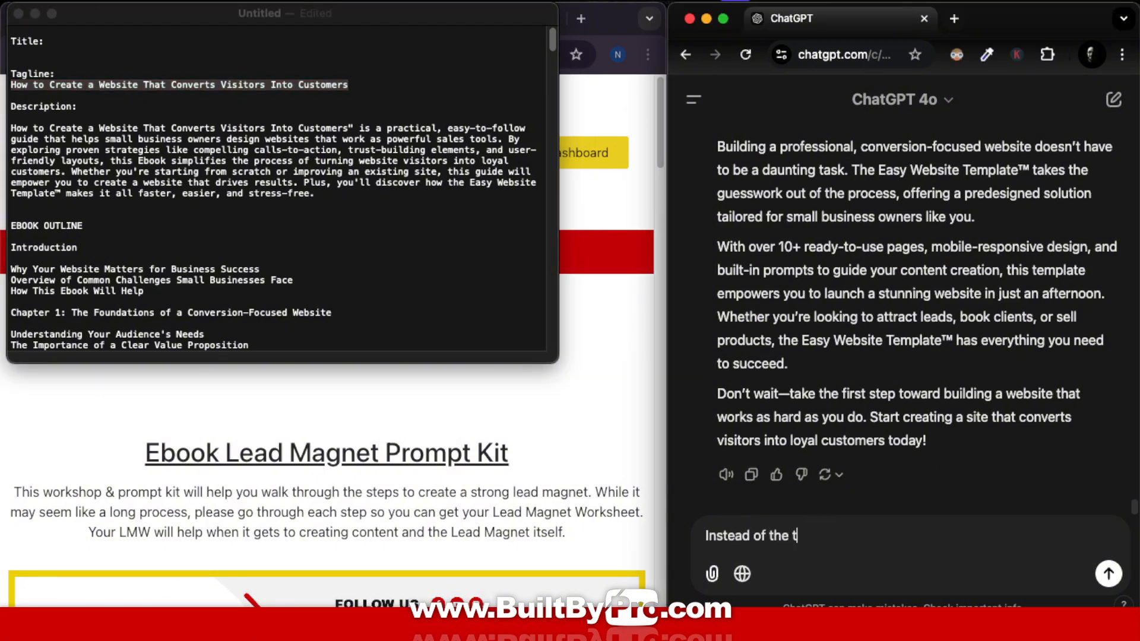
text(itle being ")
key(super+v)
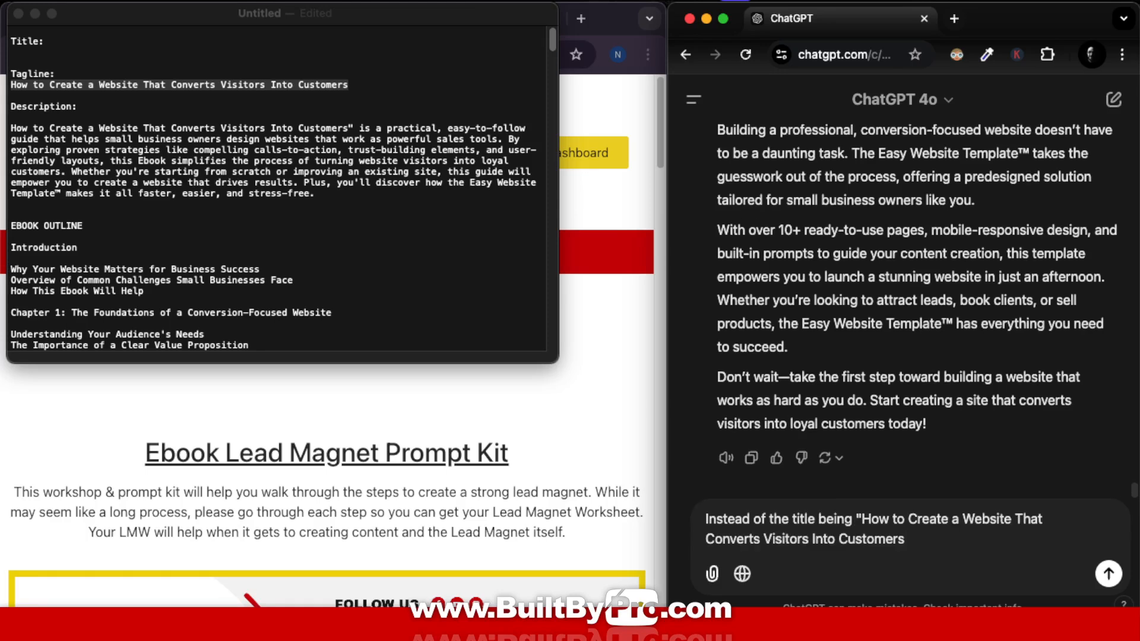
text(" I would like th)
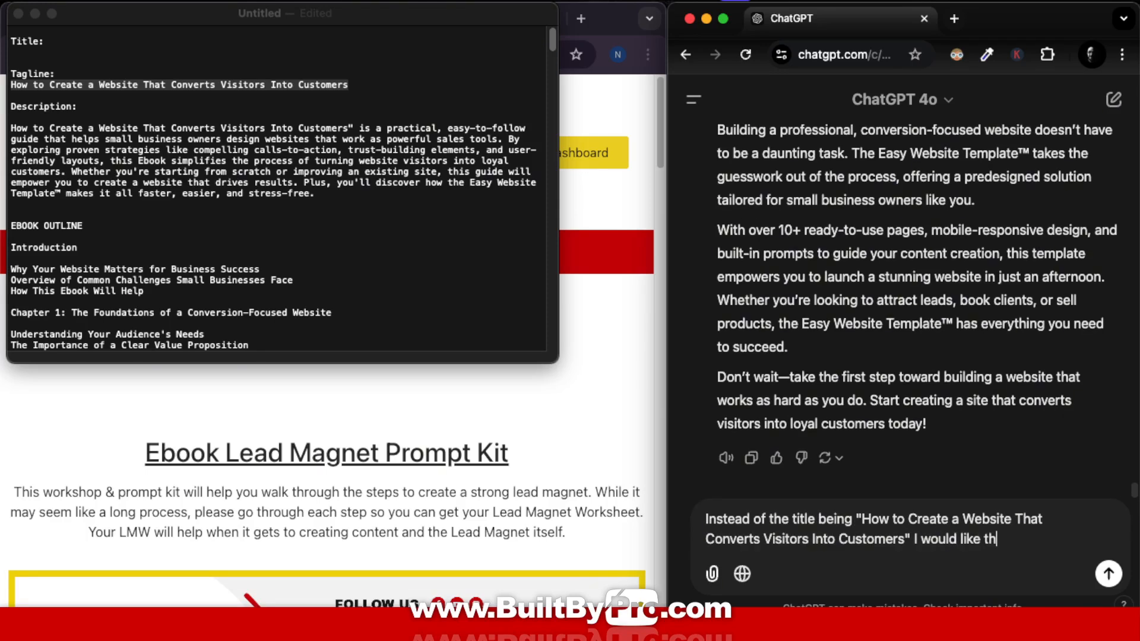
text(at to be the "Tagline" for the )
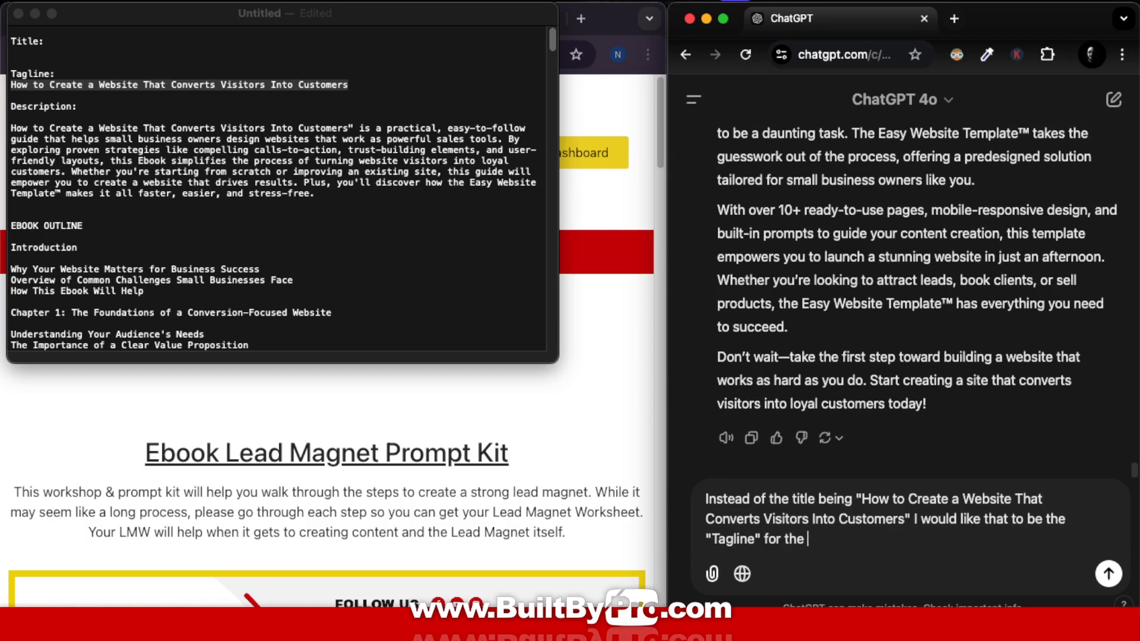
text(Ebook.)
Continue the message by asking for help coming up with a new title for the ebook
text(So I need your help coming)
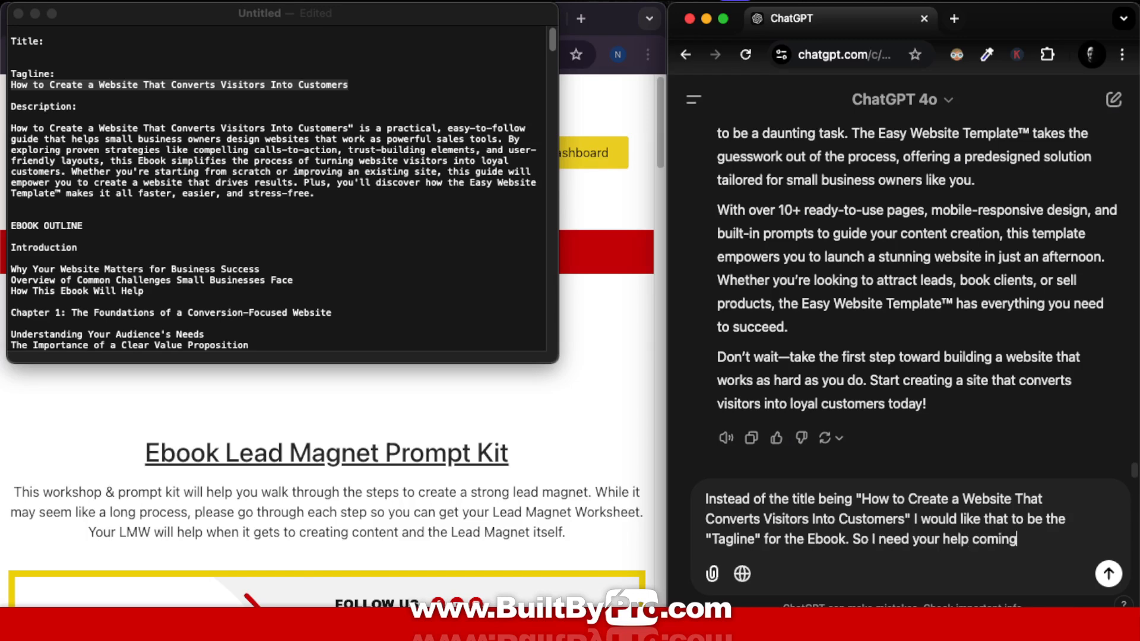
text( up with a new titel for)
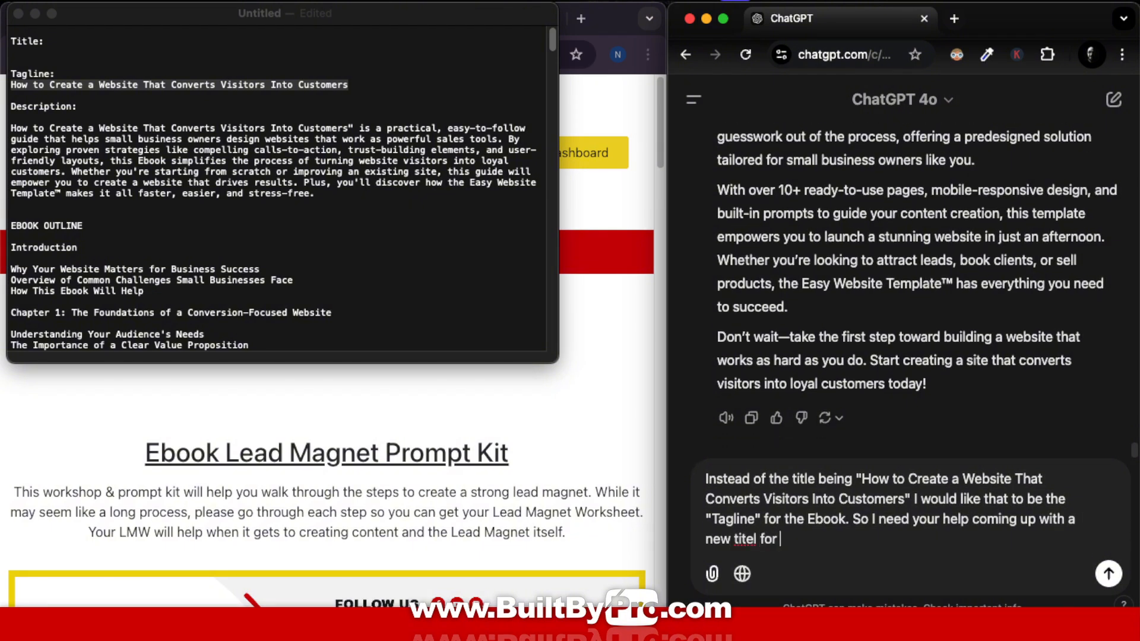
key(BackSpace)
key(BackSpace)
key(BackSpace)
key(BackSpace)
key(BackSpace)
key(BackSpace)
text(le for the ebook. The tit)
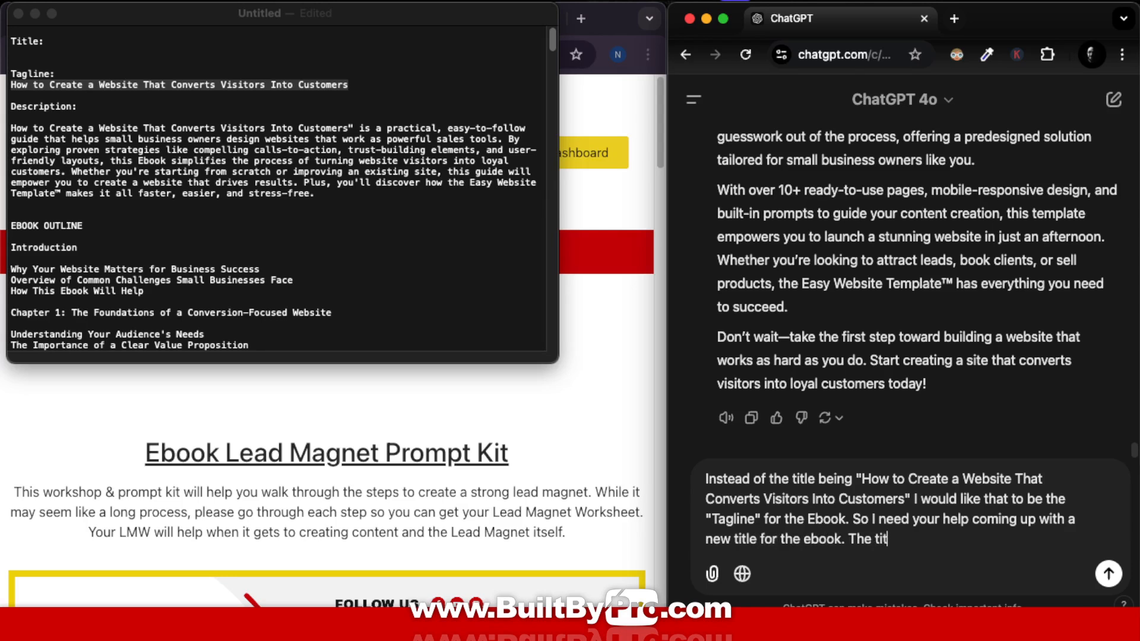
Specify that the title should be short, have the same message, be catchy, and be written to convert cold traffic to a lead who downloads the ebook
text(le should be sh)
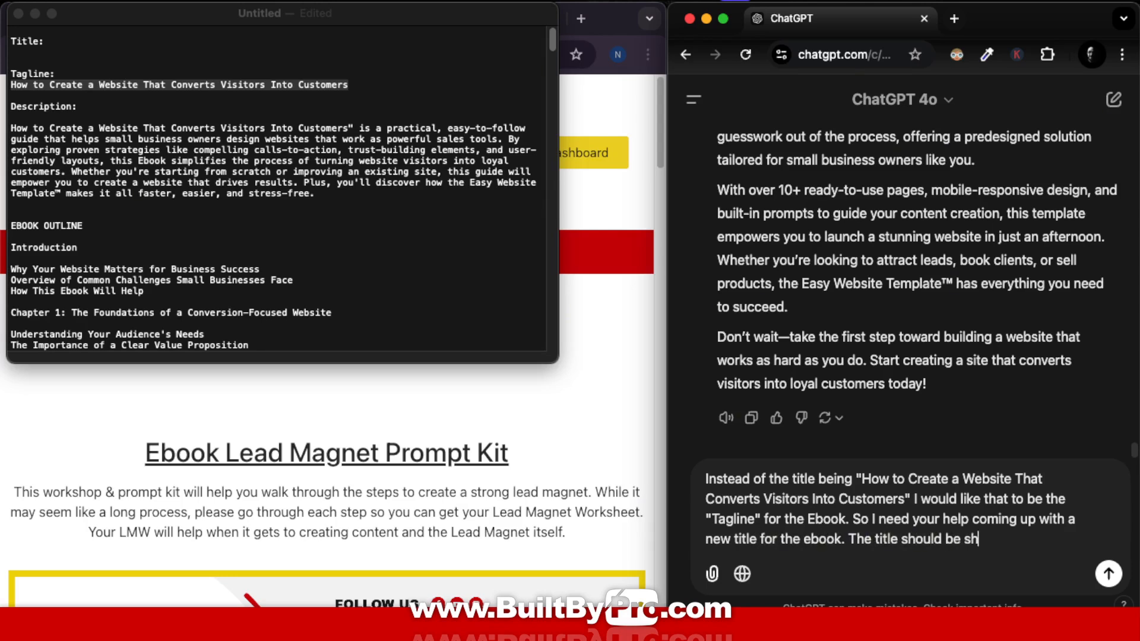
text(ort, it should hav)
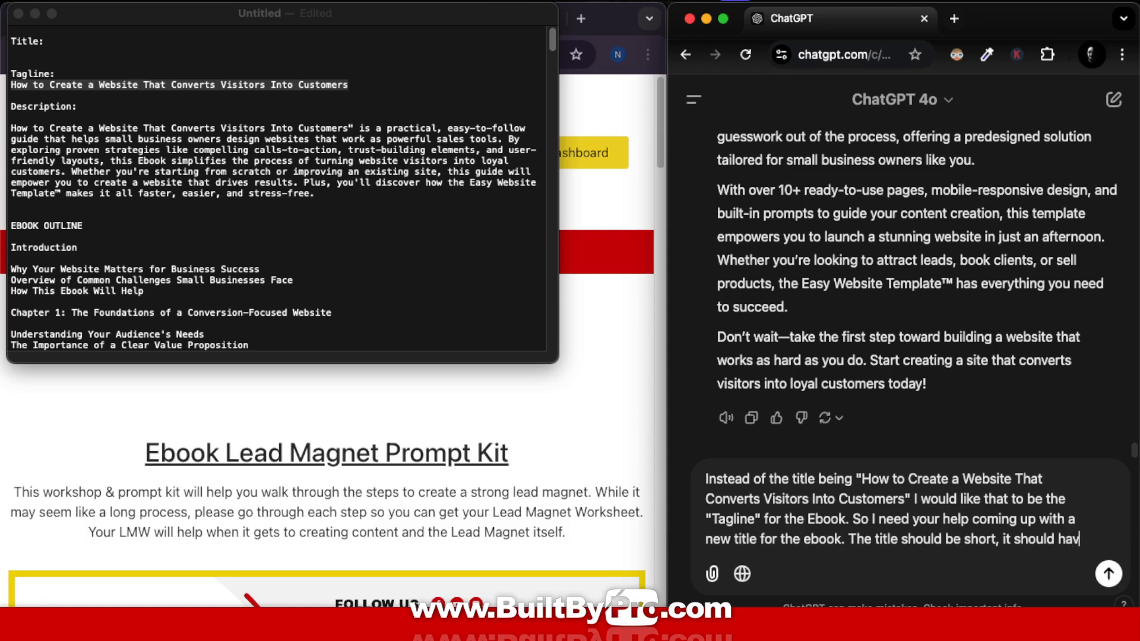
text(e the same messag)
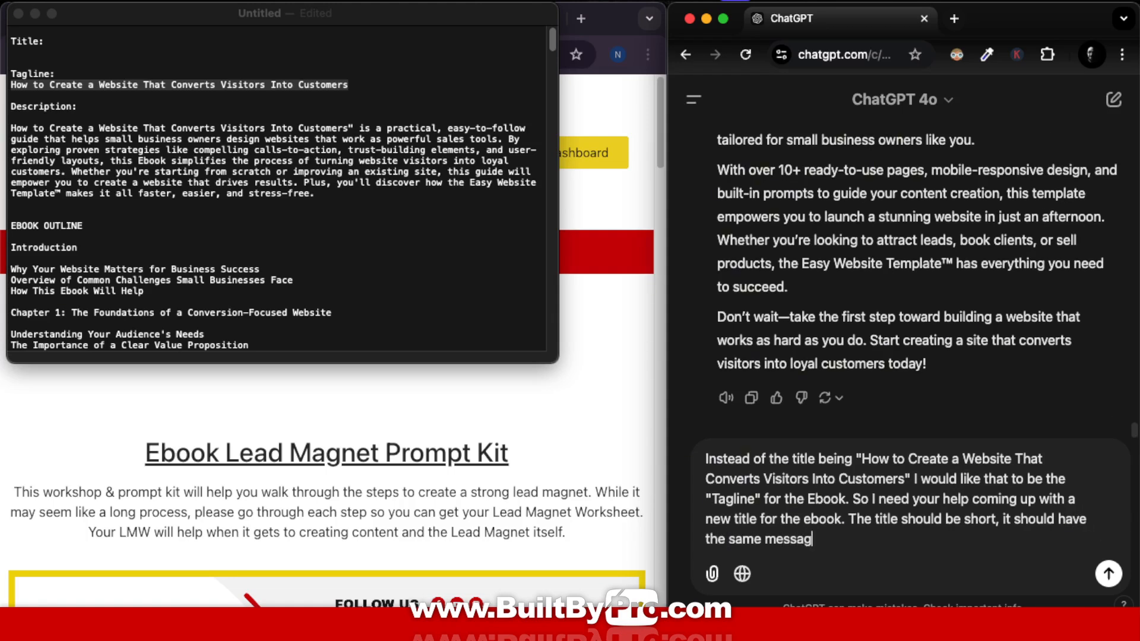
text(e, be catchy, and writ)
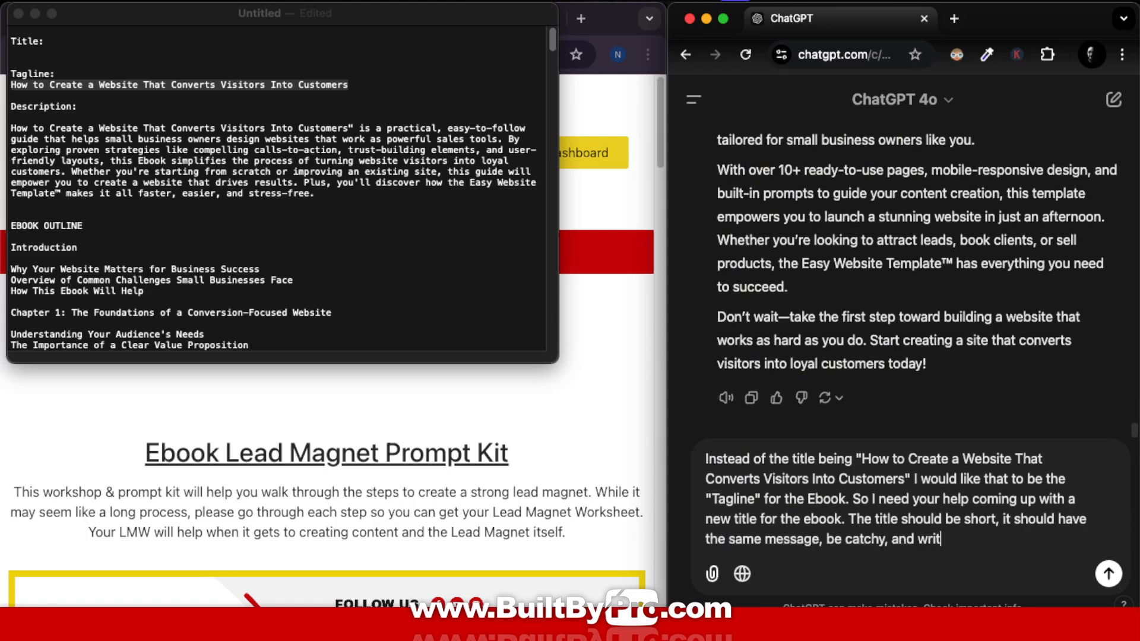
text(ten to convert )
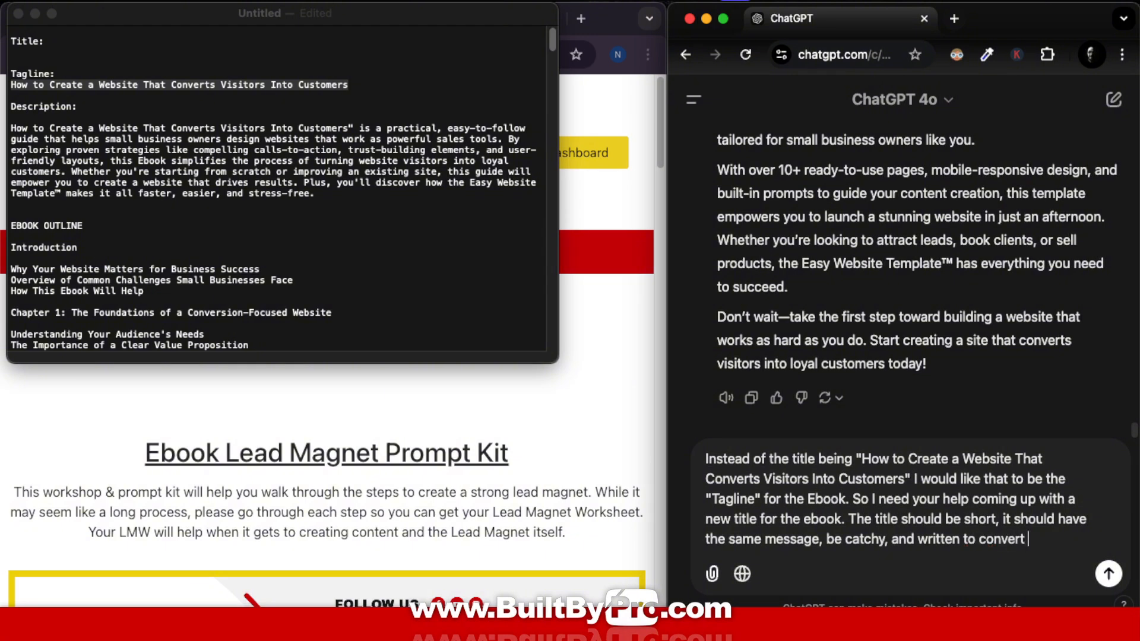
text(cold traffic to)
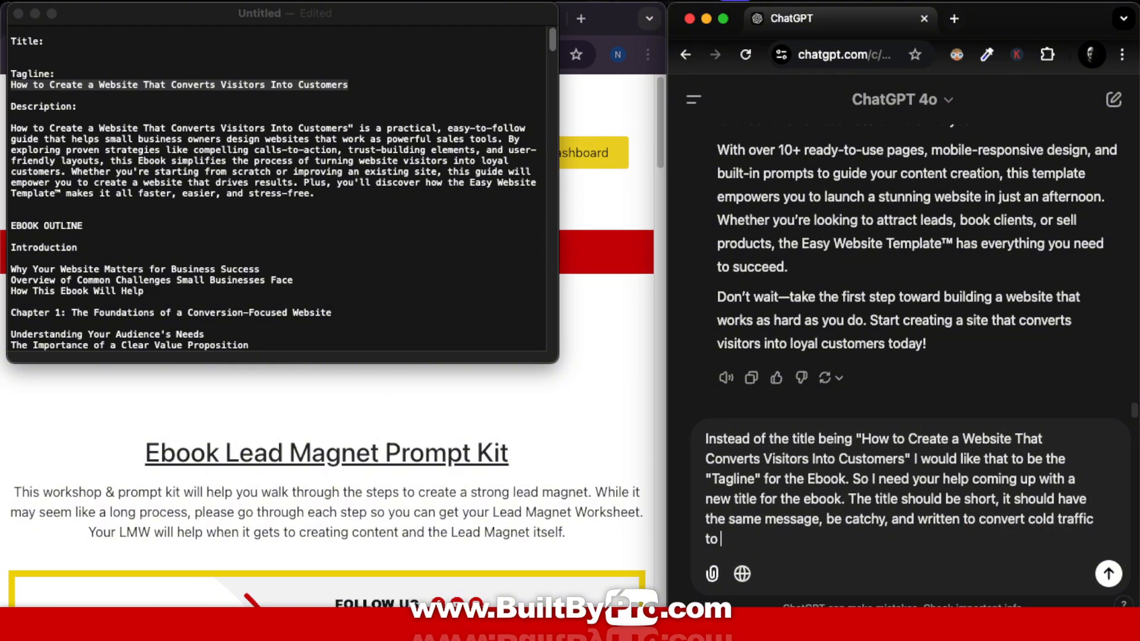
text( a lead as someone who download)
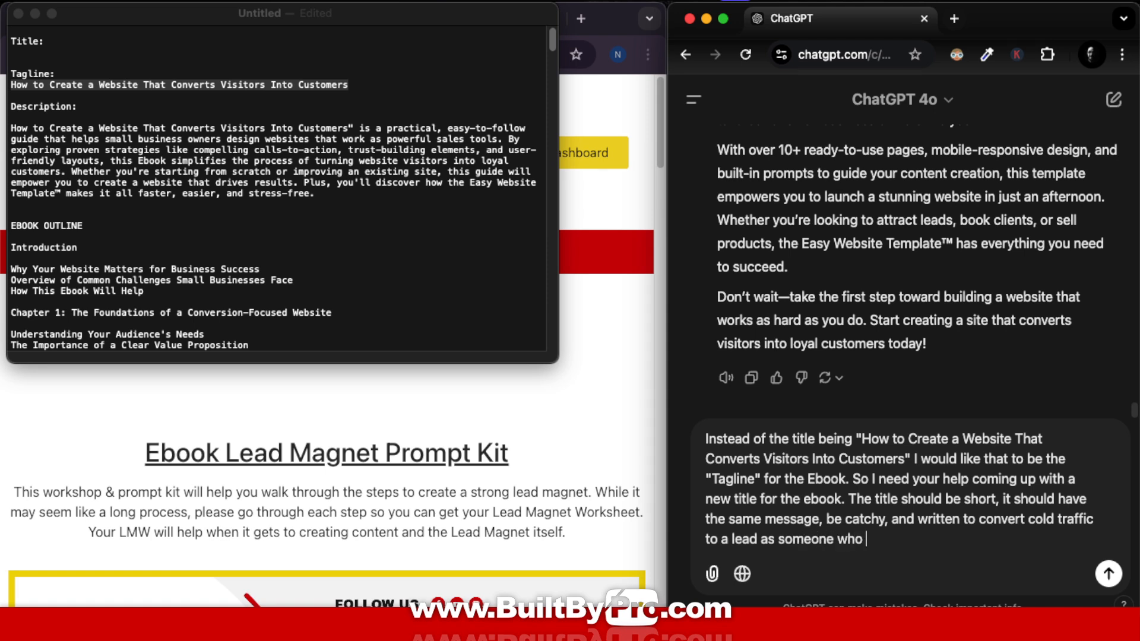
text(s the ebook)
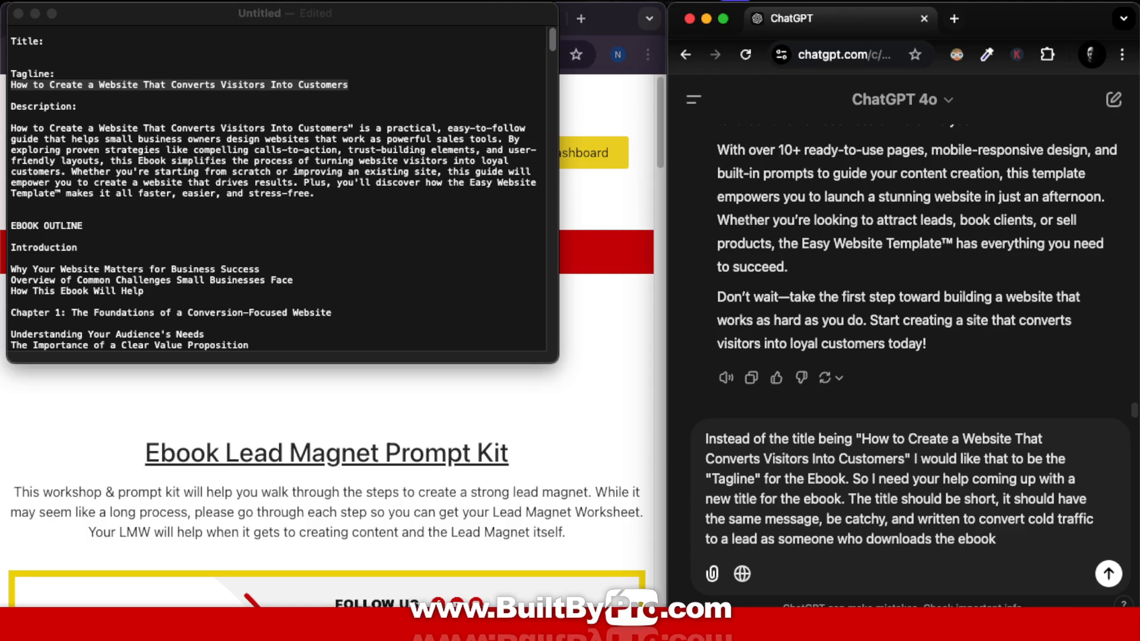
key(shift+Return)
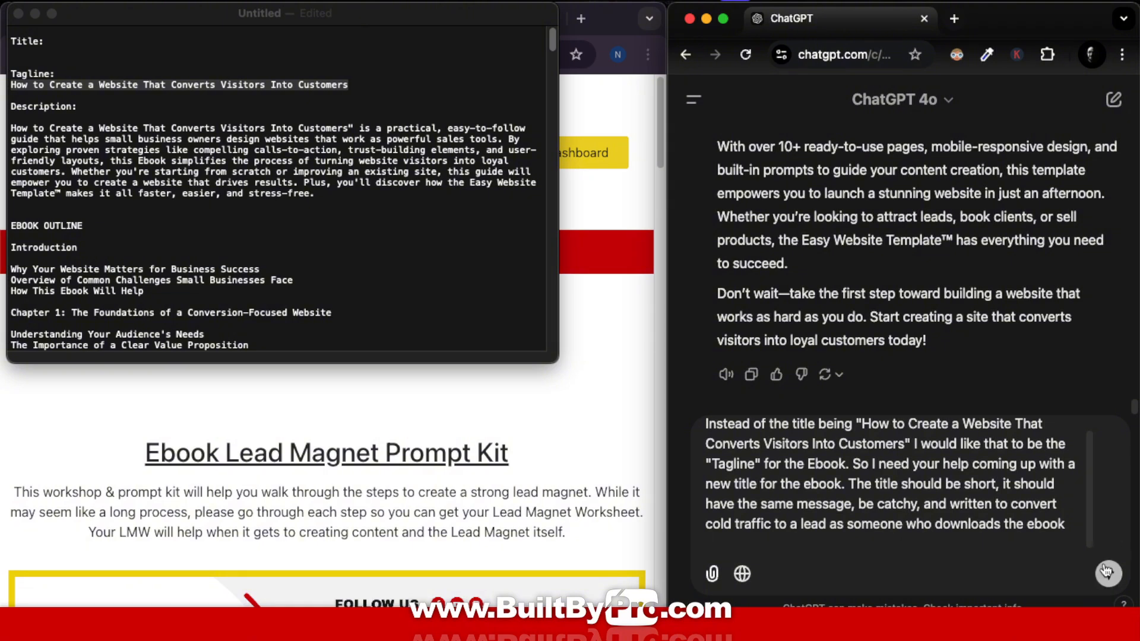
key(BackSpace)
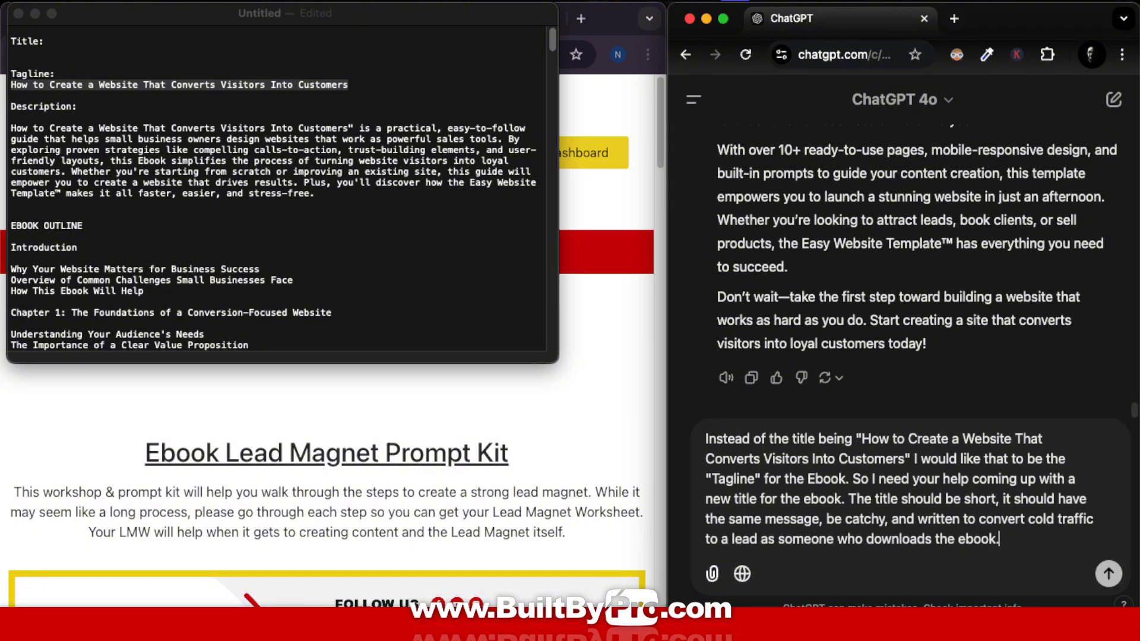
Ask in the message for 30 different options for the ebook title, with the tagline on the backhalf of the title
text(. For the best results I'd like you to )
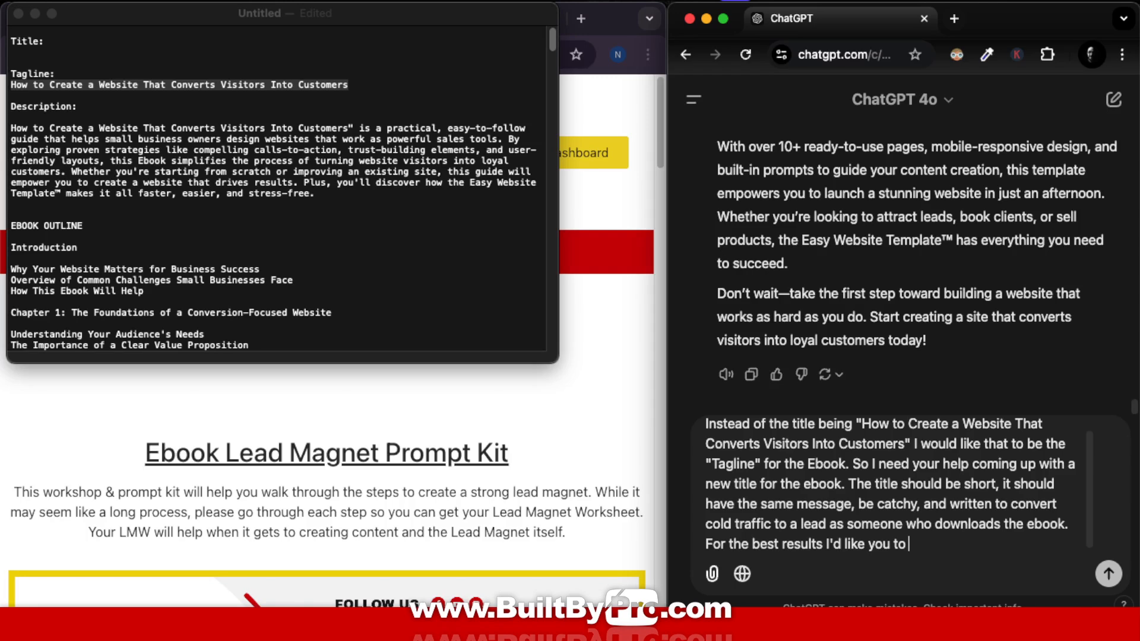
text(give me 30 diffe)
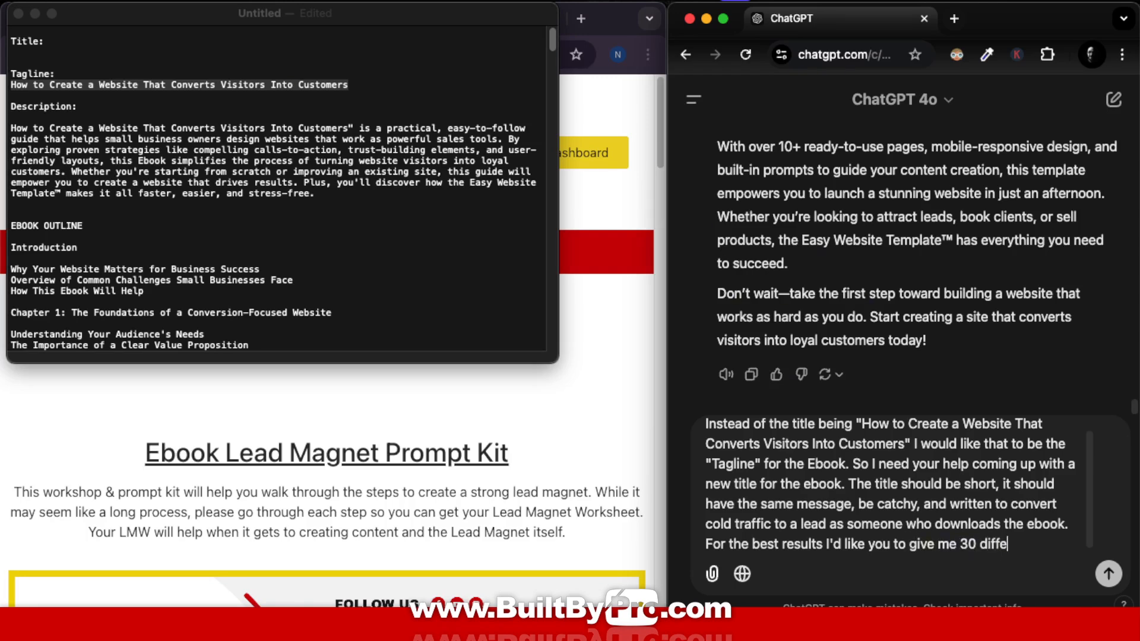
text(rent options for the eb)
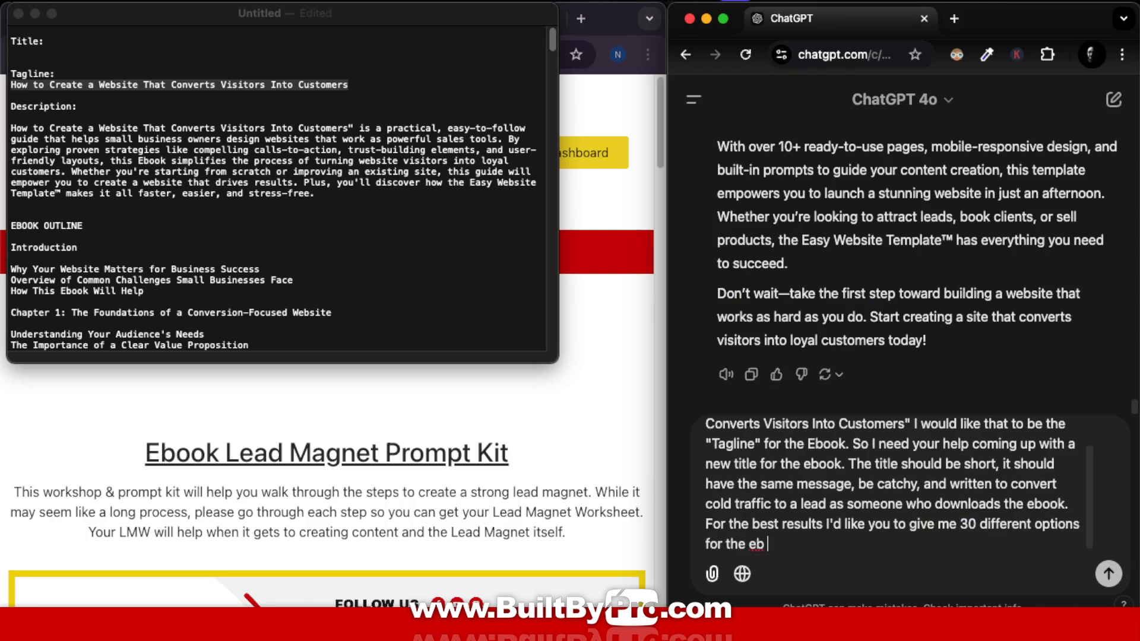
text(ook title. I want the)
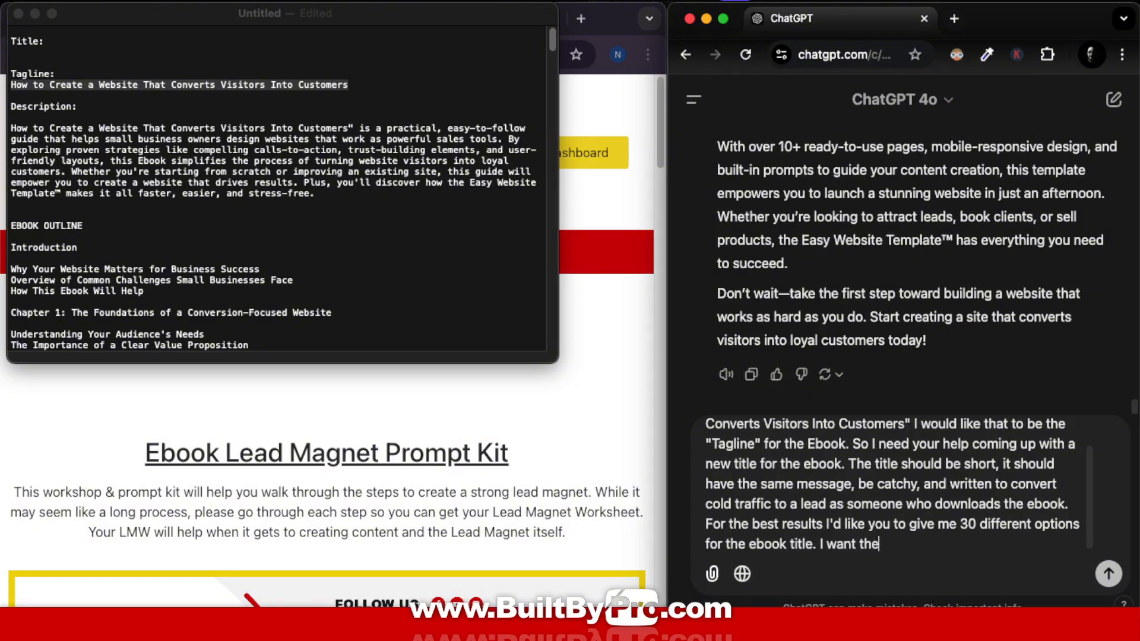
text( tagline on the )
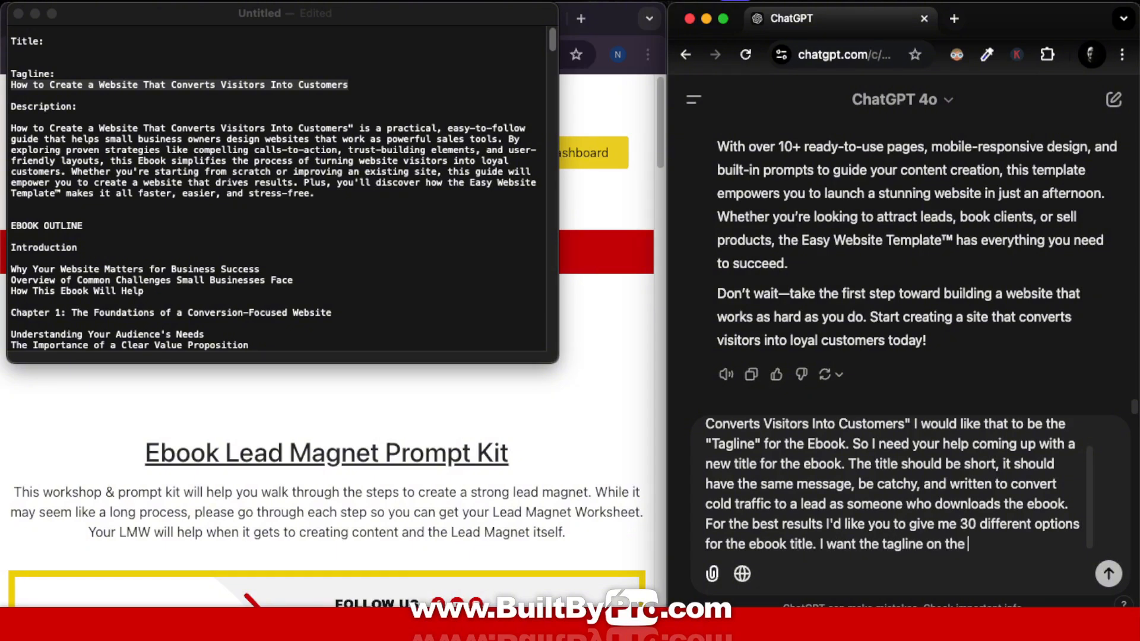
text(backhalf of the ti)
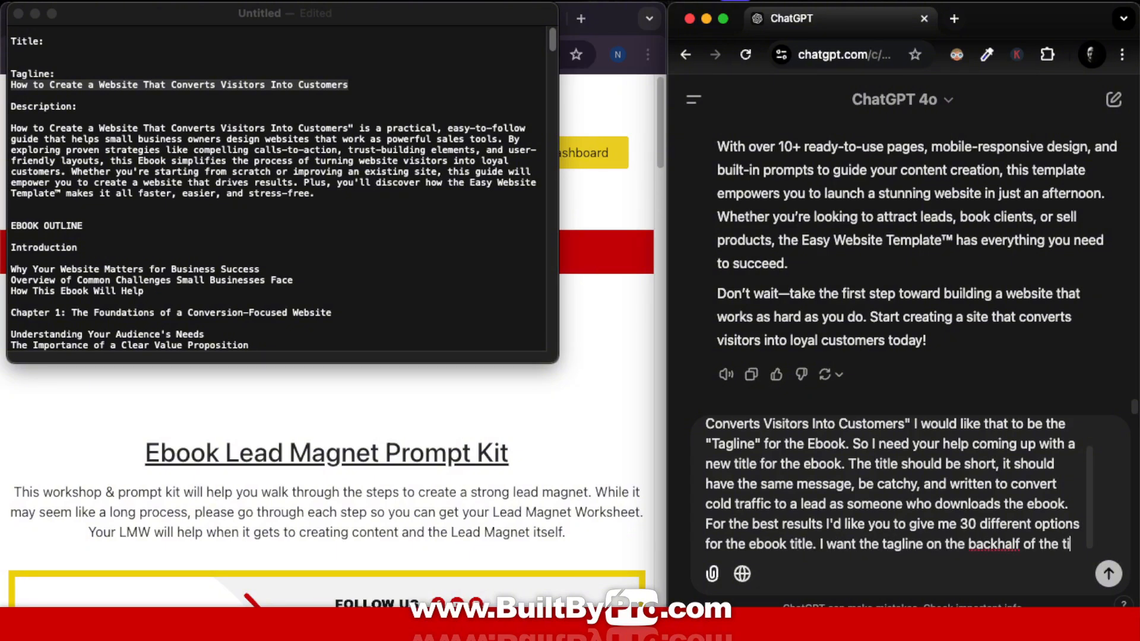
Add the example "Ebook Title: How to Create a Website That Converts Visitors Into Customers" and send the message
text(tle. For example, "E)
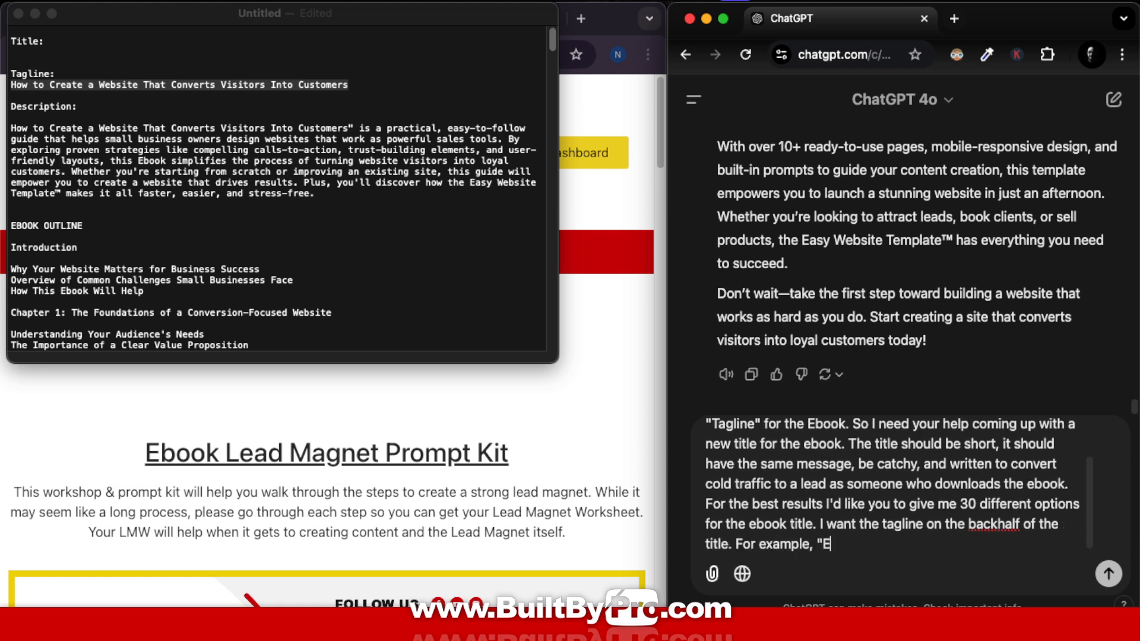
text(book Title:)
text(How to Create a Website That Converts Visitors Into Customers)
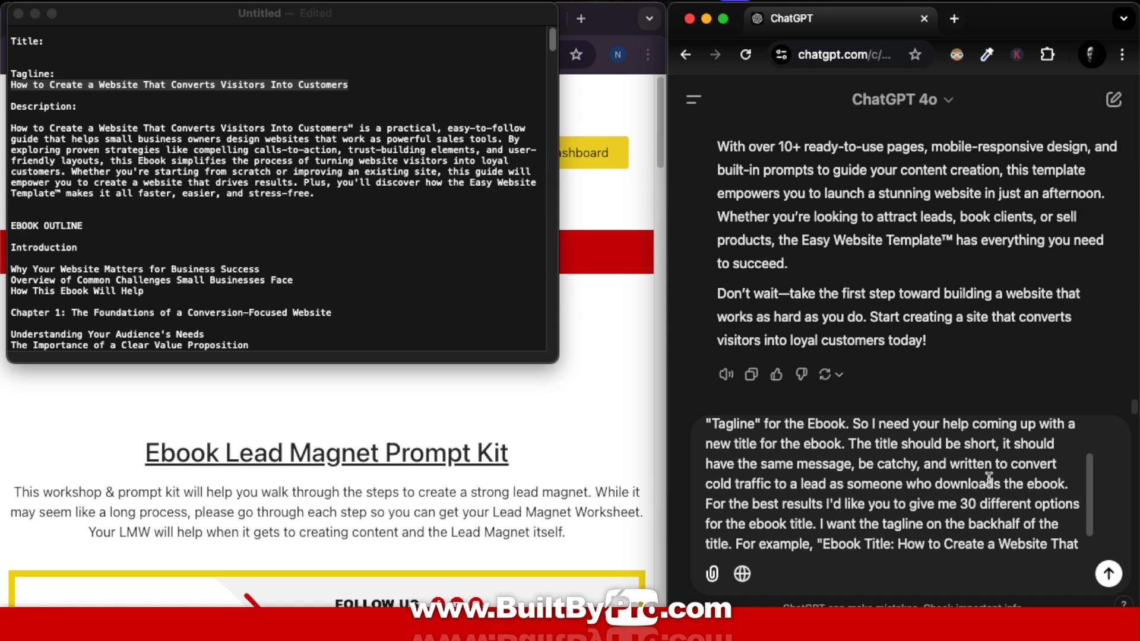
scroll(989, 479, down, 1)
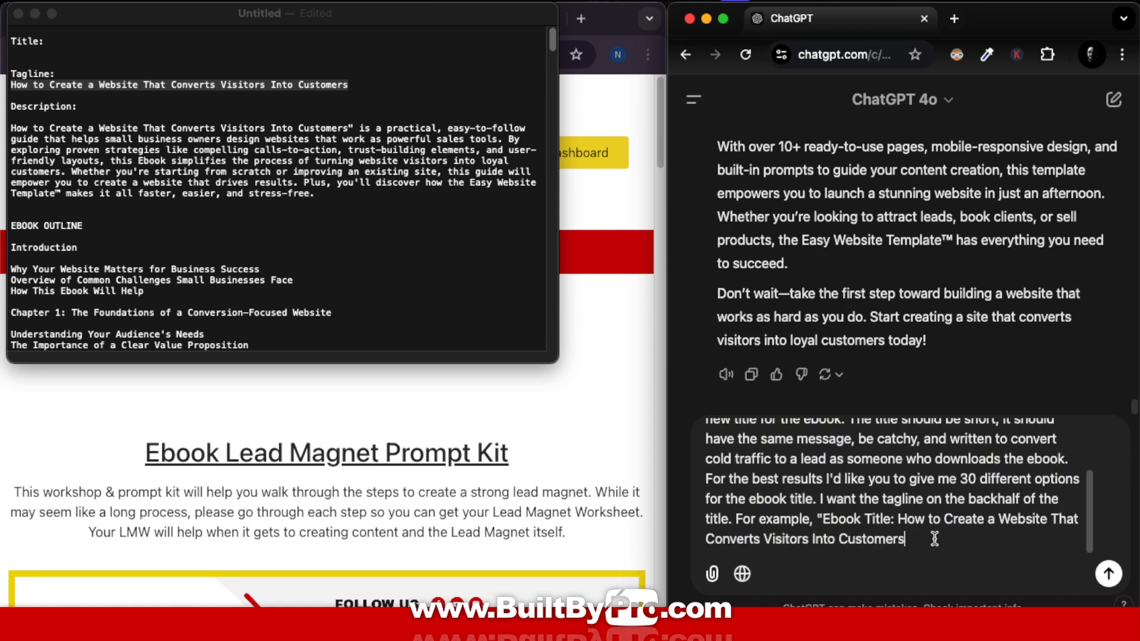
text(")
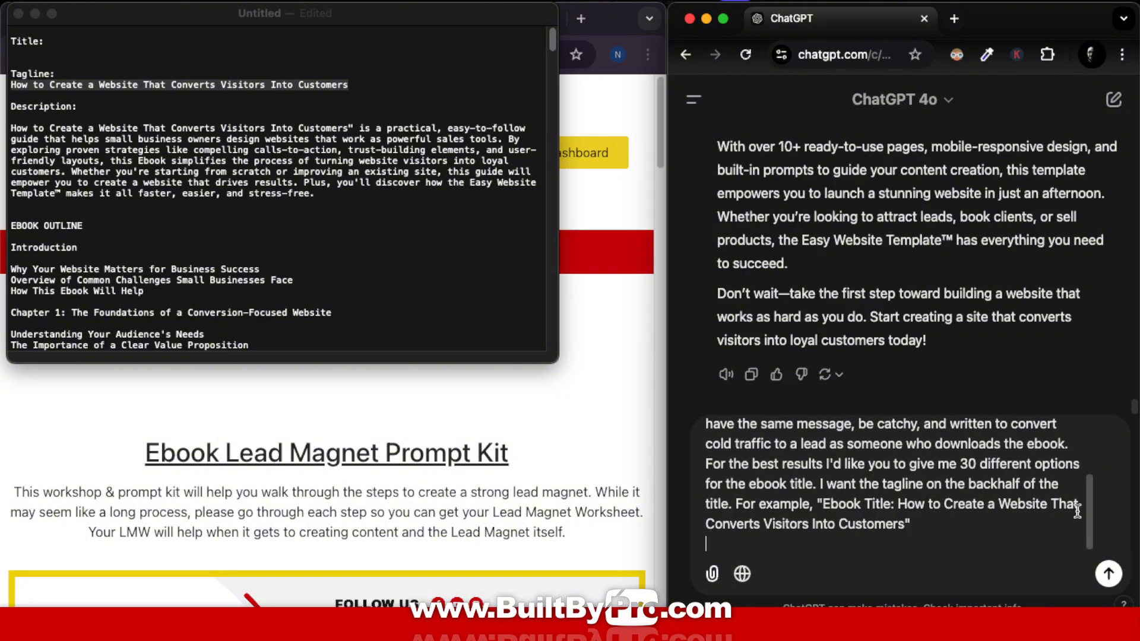
click(1109, 575)
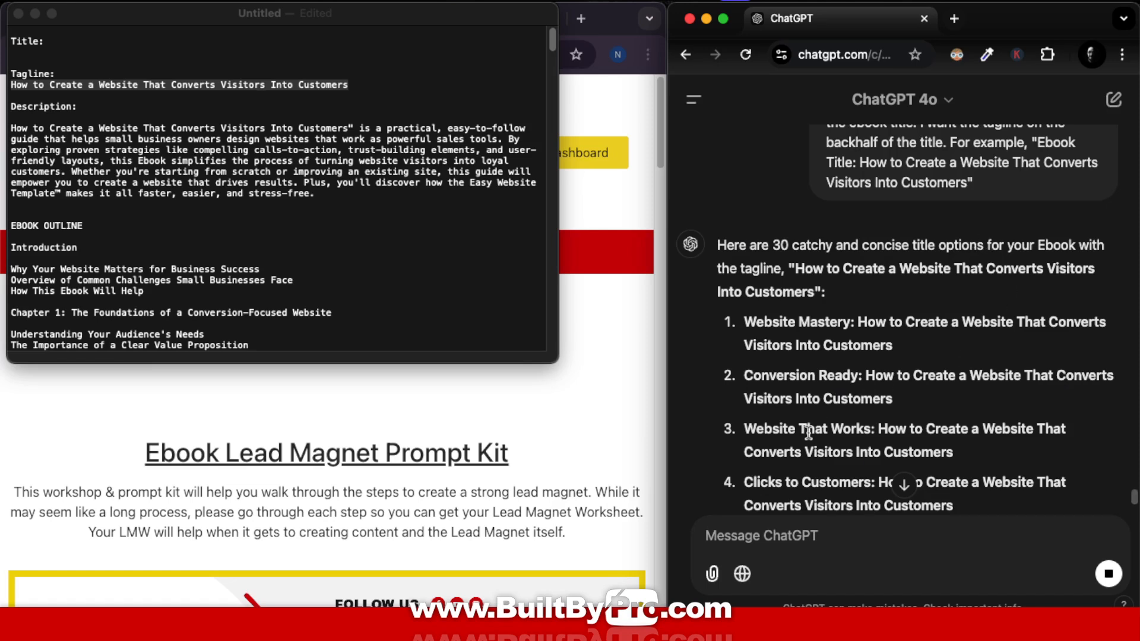
Review the title suggestions and fill in the TextEdit document's title as "The Website Playbook: How to Create a Website That Converts Visitors Into Customers"
scroll(933, 409, down, 2)
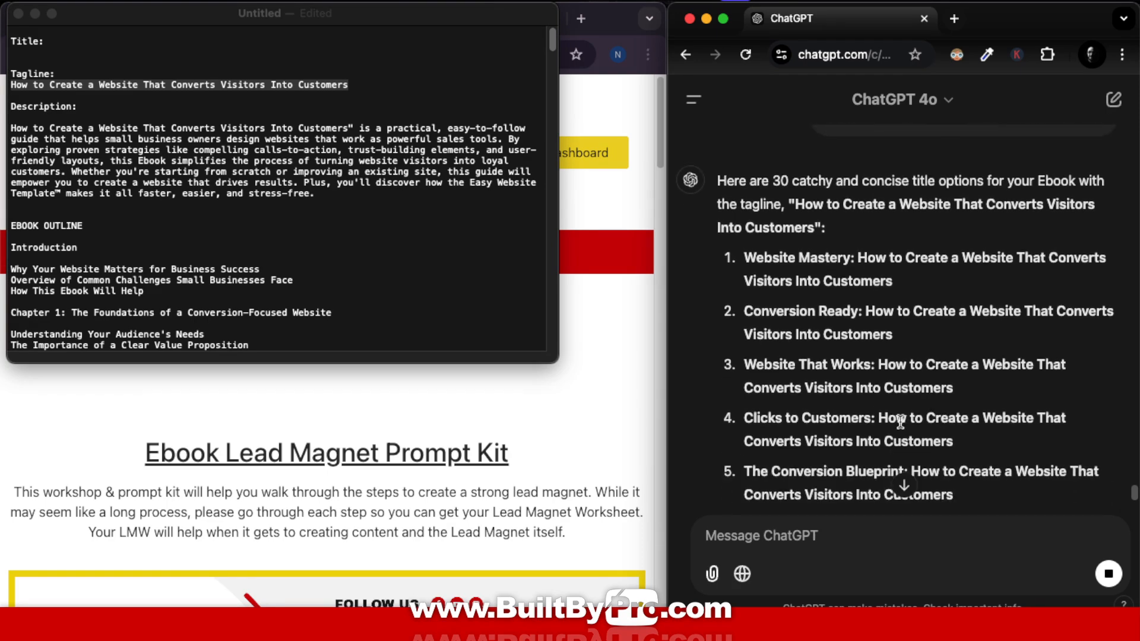
scroll(901, 421, down, 1)
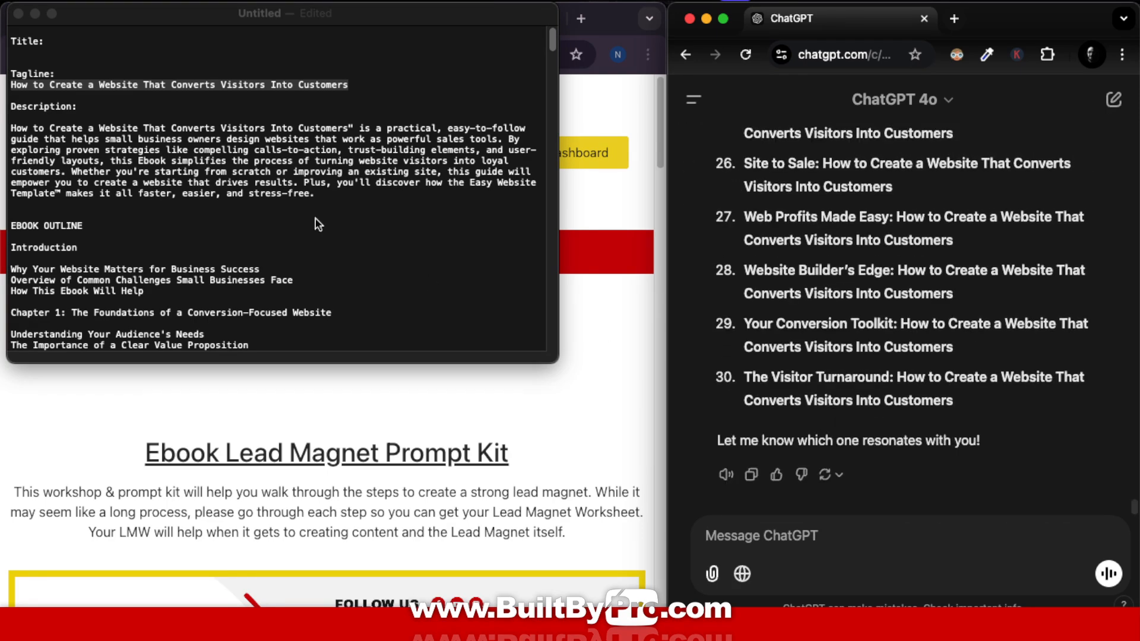
click(81, 40)
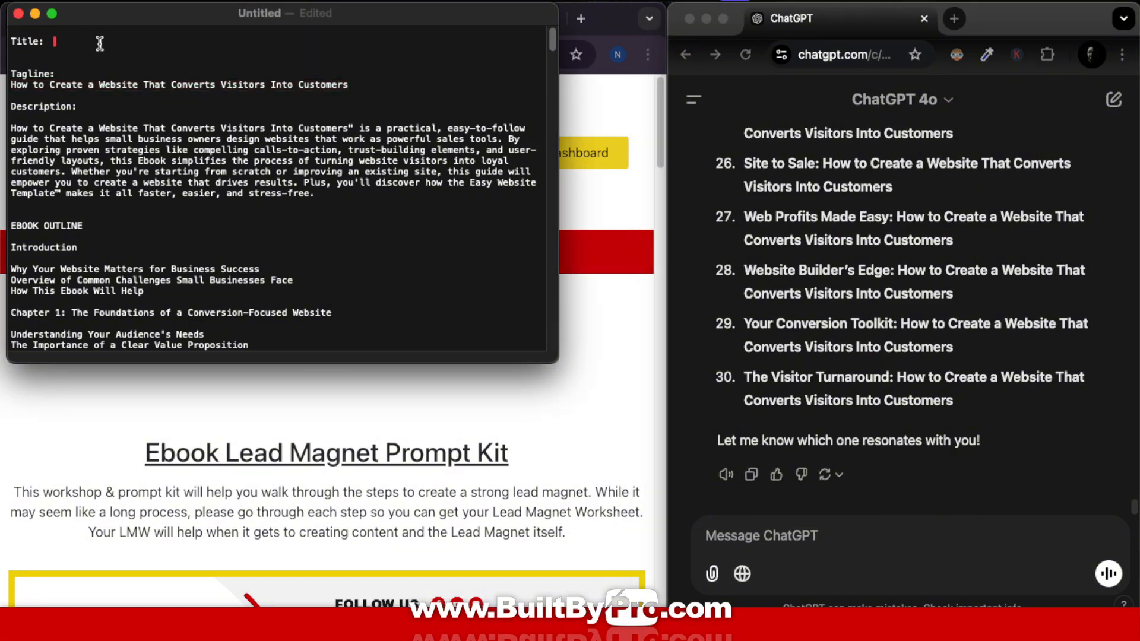
text(The Website Playbook: How to Create a Website That Converts Visitors Into Customers)
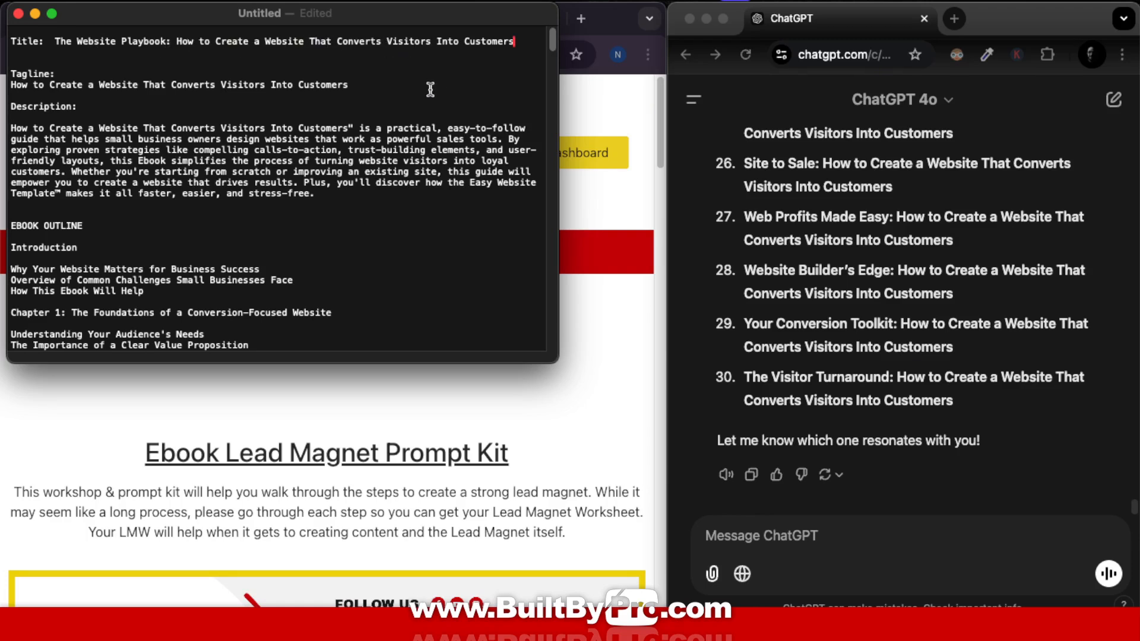
Insert "Professional" before "Website Playbook" in the TextEdit document's title
click(76, 41)
text(Profession)
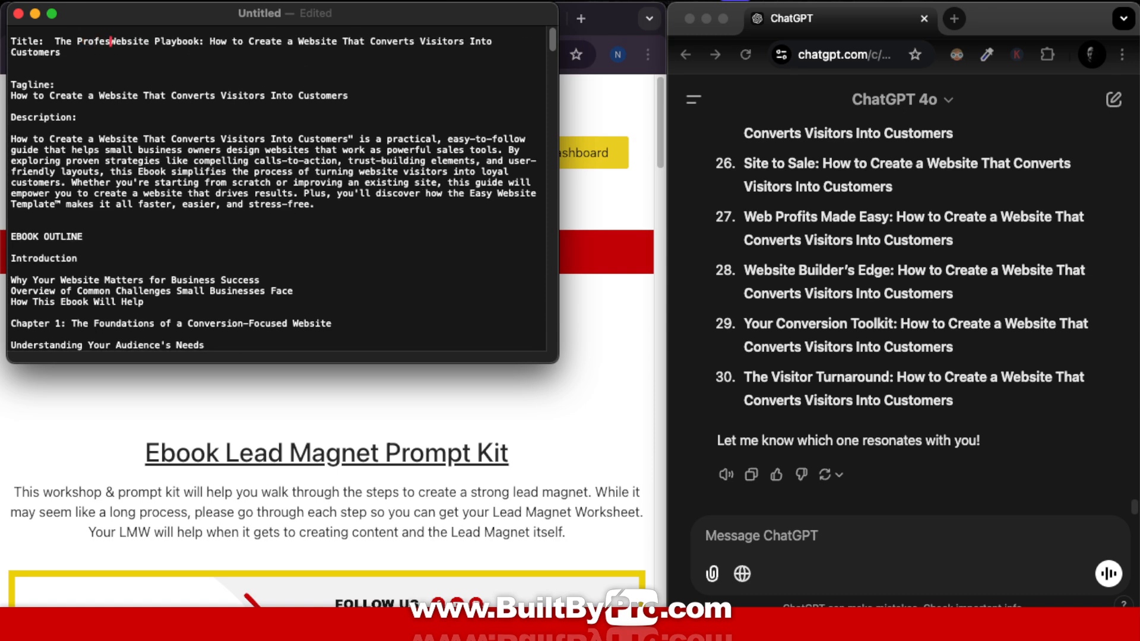
text(al)
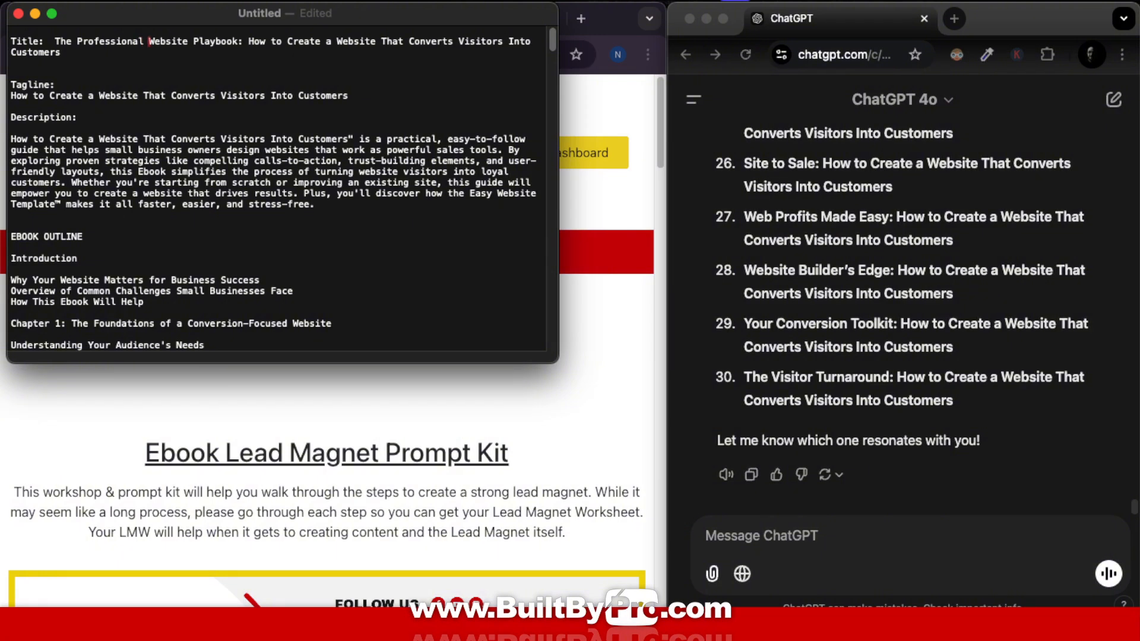
Delete the Tagline heading and its line of text beneath the title in the document
drag(71, 74, 394, 95)
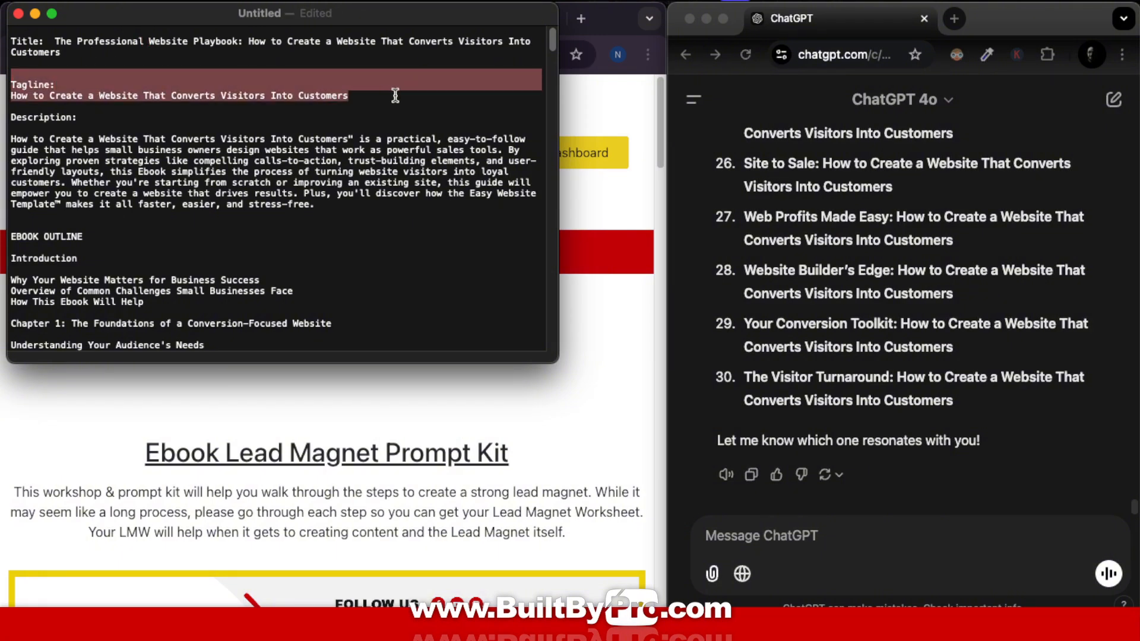
key(BackSpace)
key(Down)
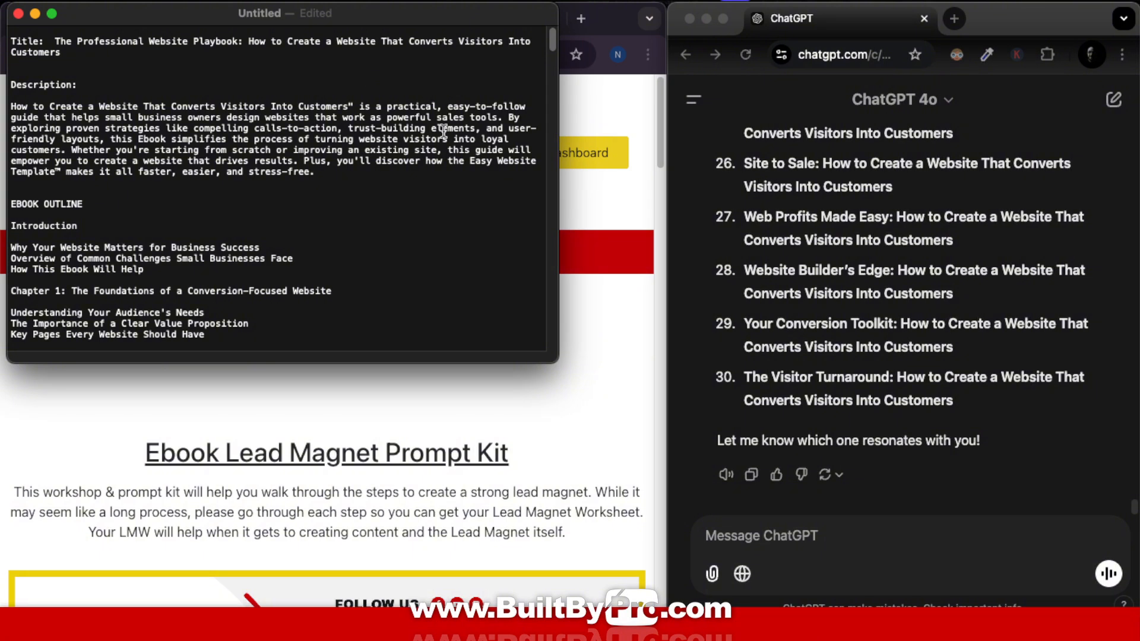
Download the Ebook Cover Template from the Ebook Lead Magnet Prompt Kit page and show the downloaded PSD file in its folder
click(484, 427)
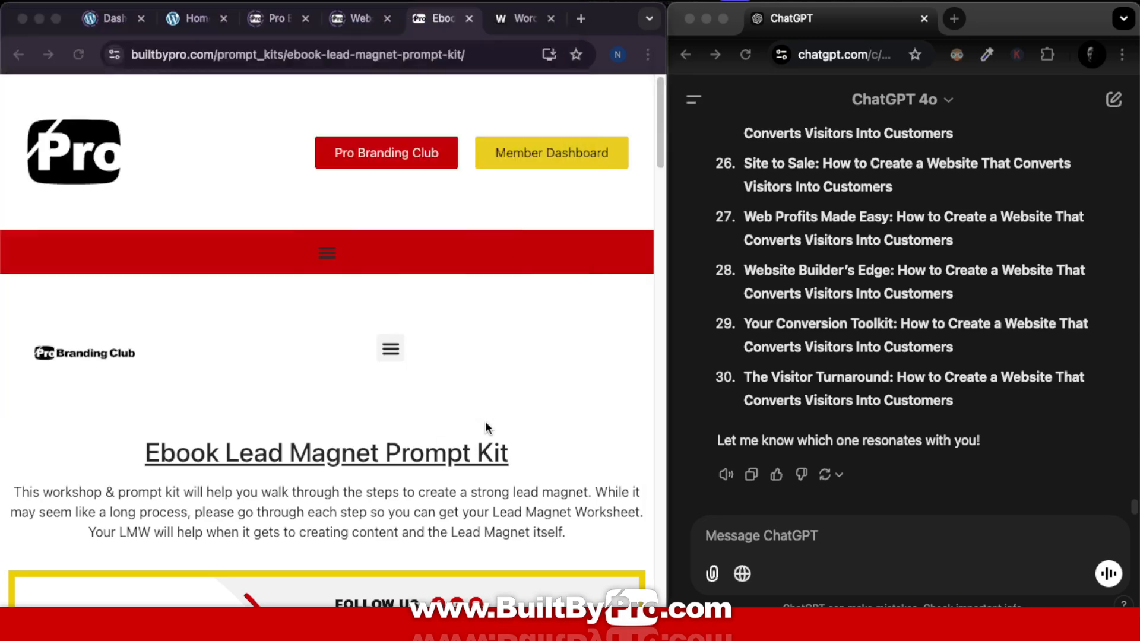
scroll(479, 383, down, 7)
scroll(478, 380, down, 3)
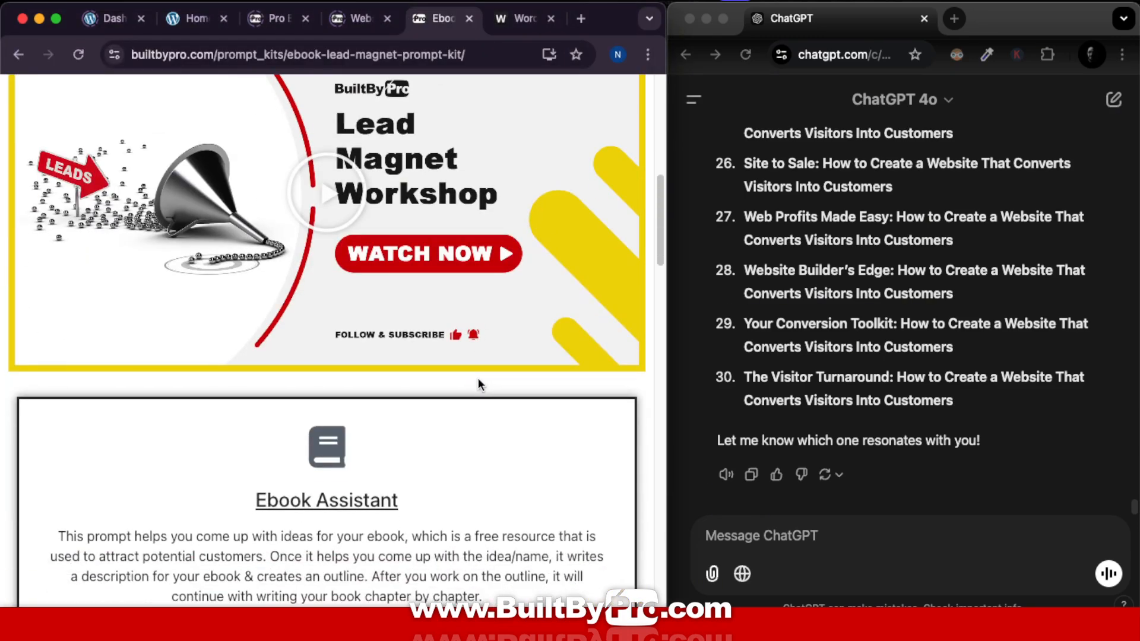
scroll(478, 380, down, 6)
scroll(480, 384, down, 15)
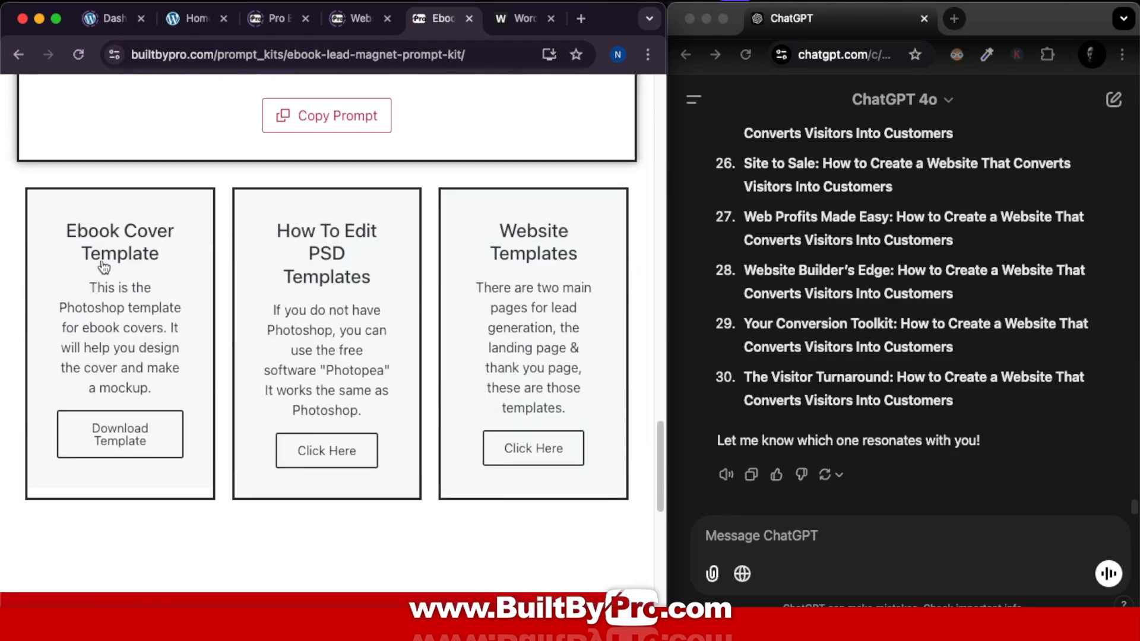
click(120, 447)
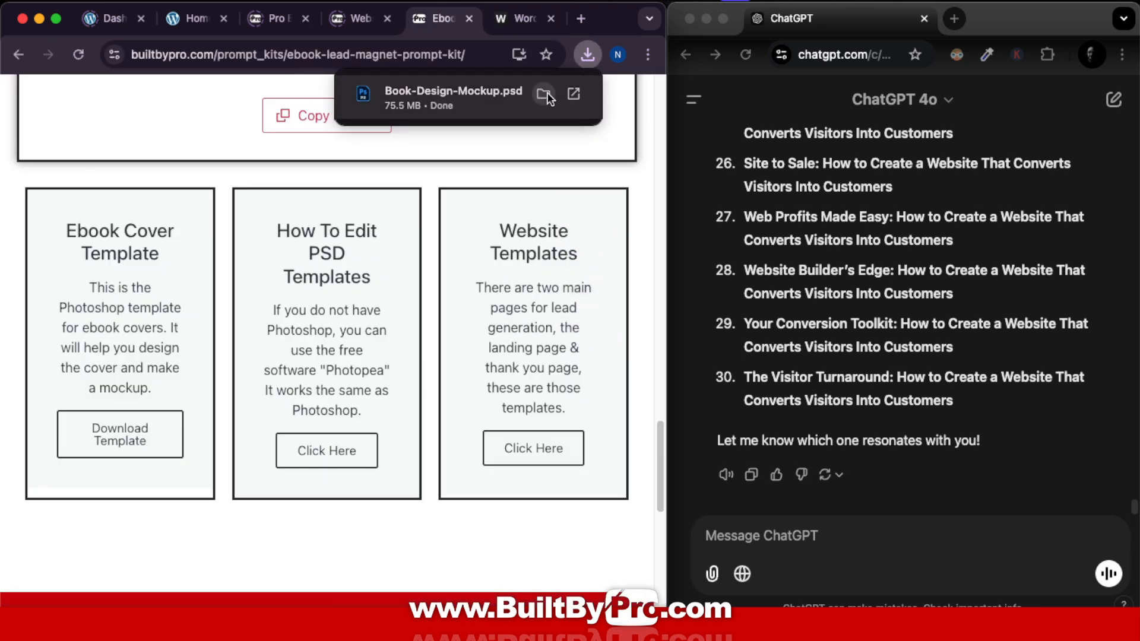
click(545, 94)
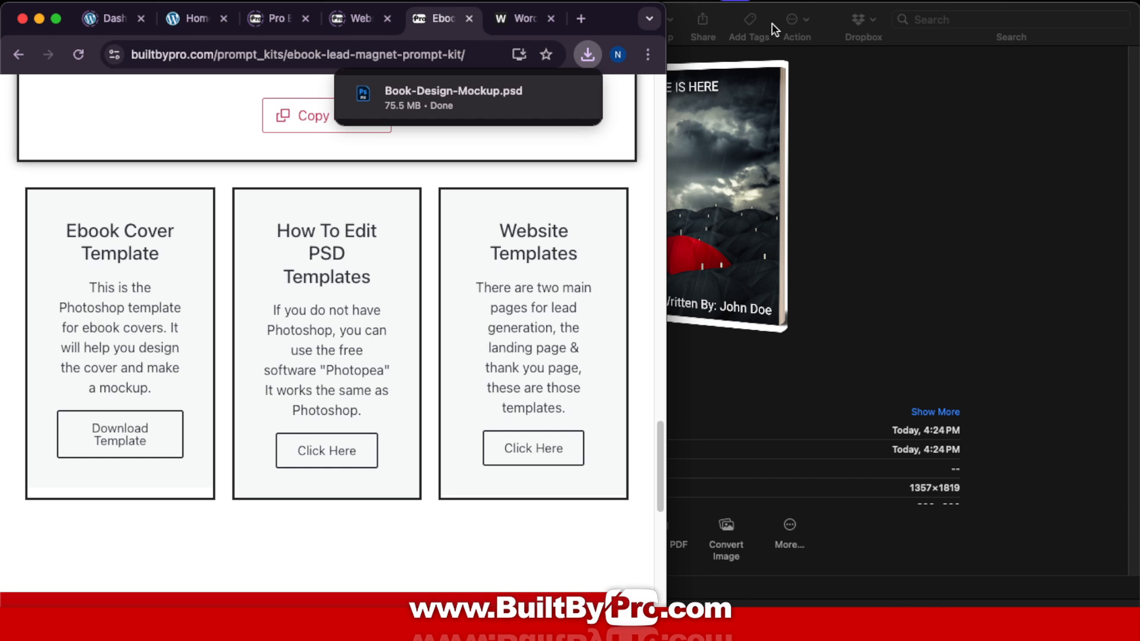
Open Photopea from the How To Edit PSD Templates card and load Book-Design-Mockup.psd from Downloads into it
click(330, 452)
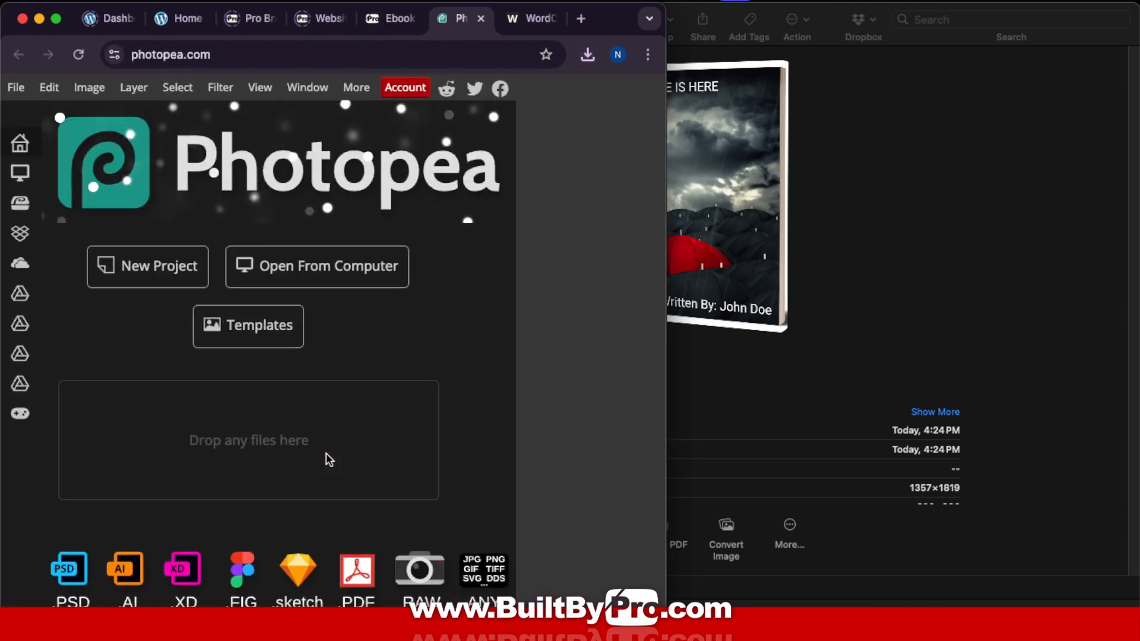
click(917, 98)
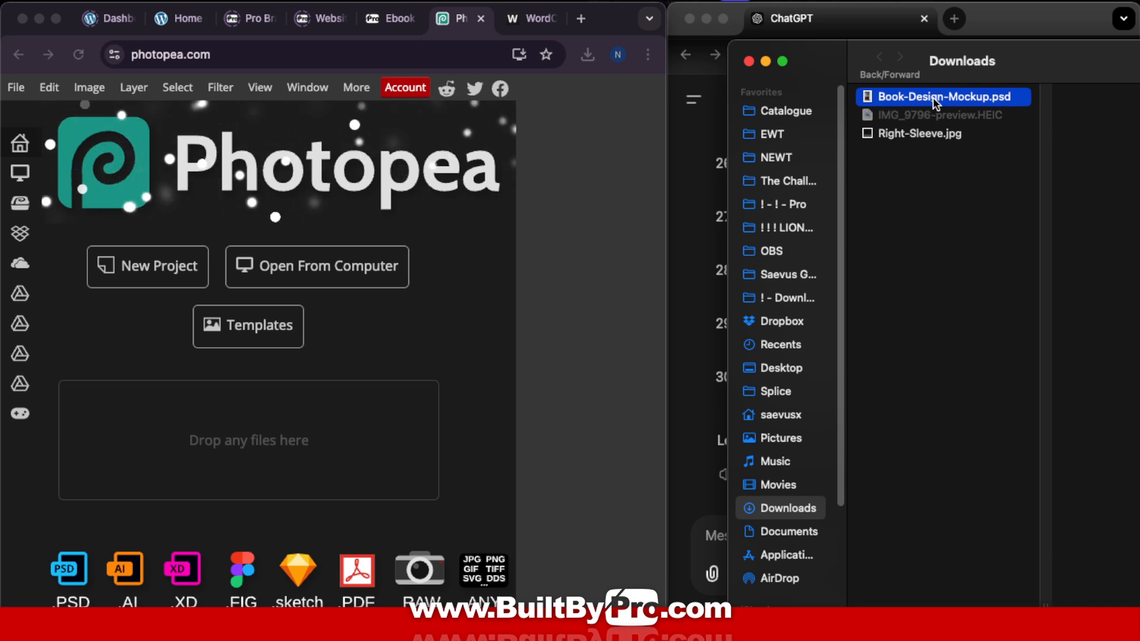
drag(936, 105, 279, 437)
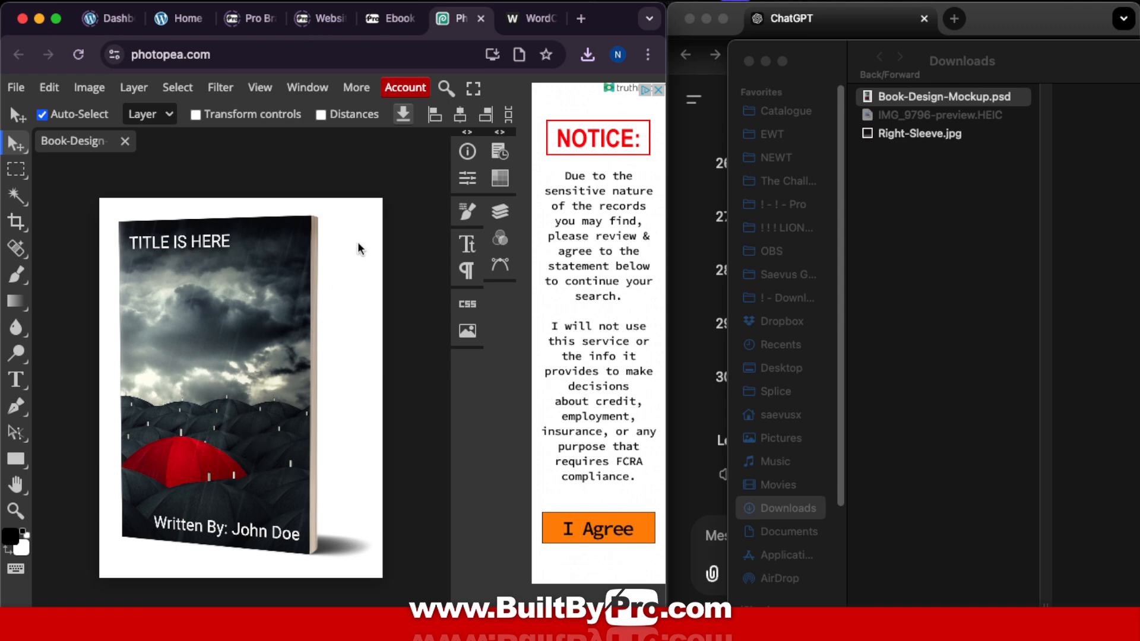
Minimize the ChatGPT and Finder windows and enlarge the Photopea browser window to full width
click(706, 19)
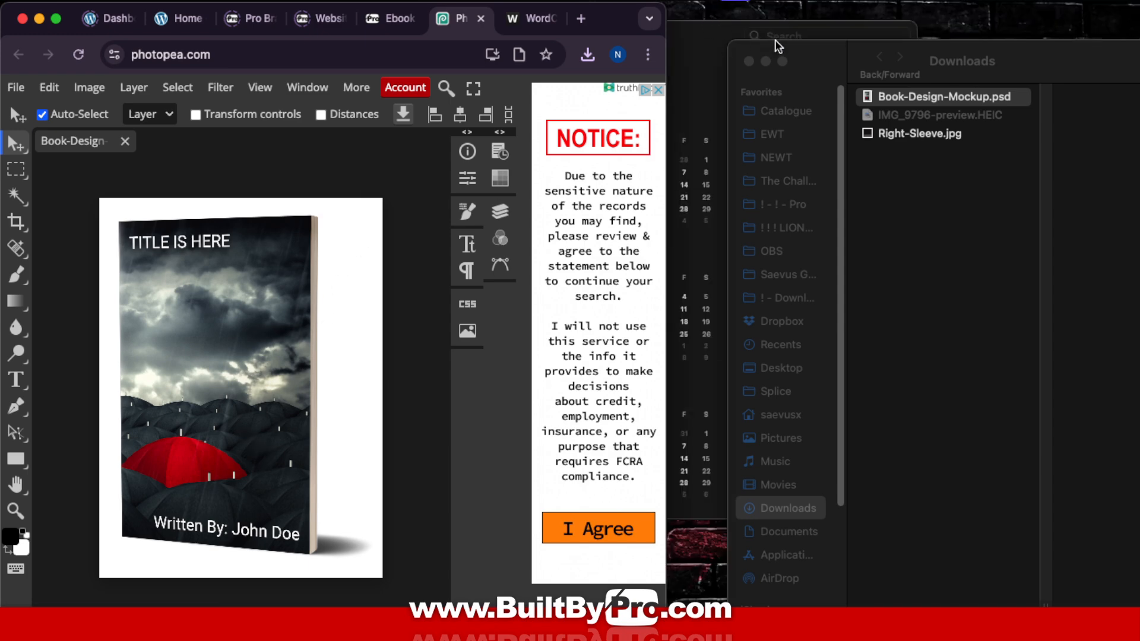
click(765, 61)
double_click(660, 6)
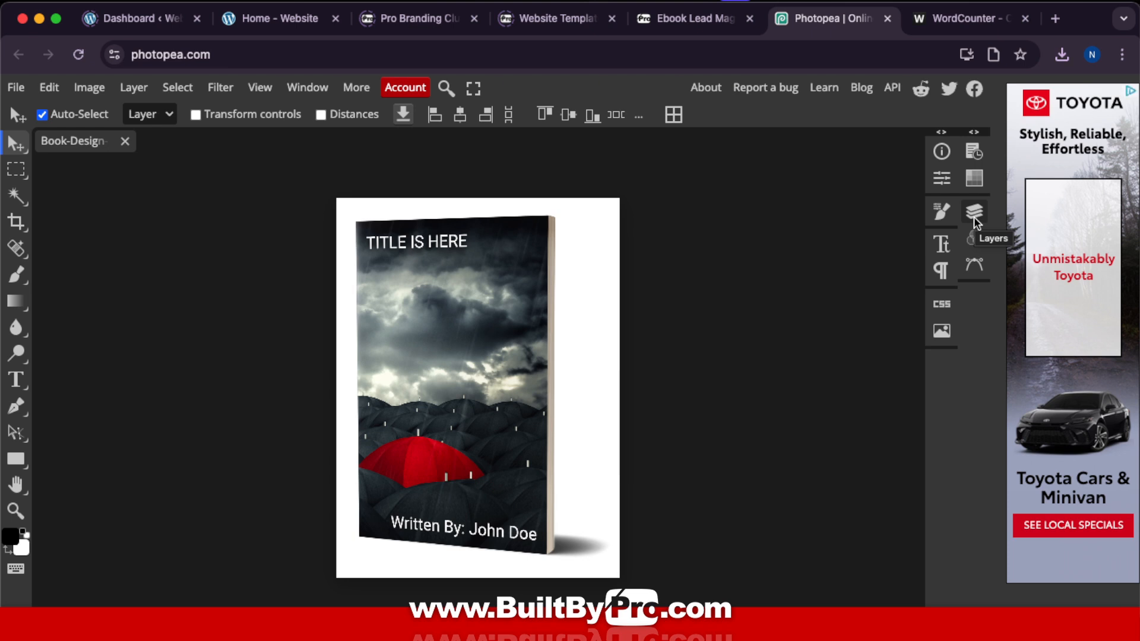
Open the contents of the Cover layer's smart object and show the "Idea orange" background
click(974, 219)
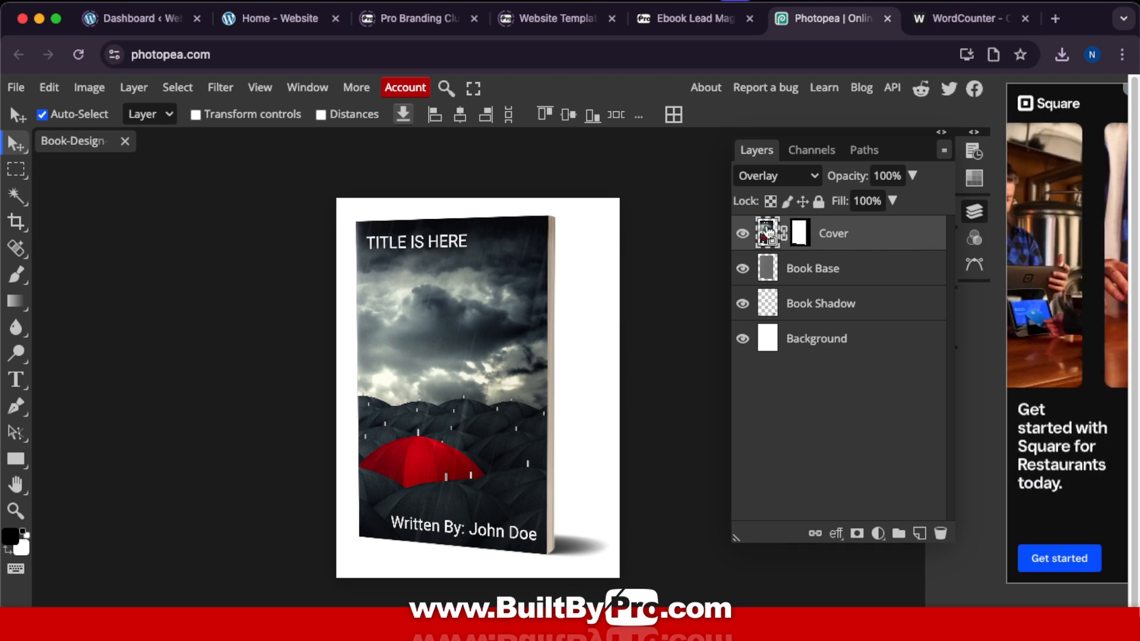
double_click(768, 234)
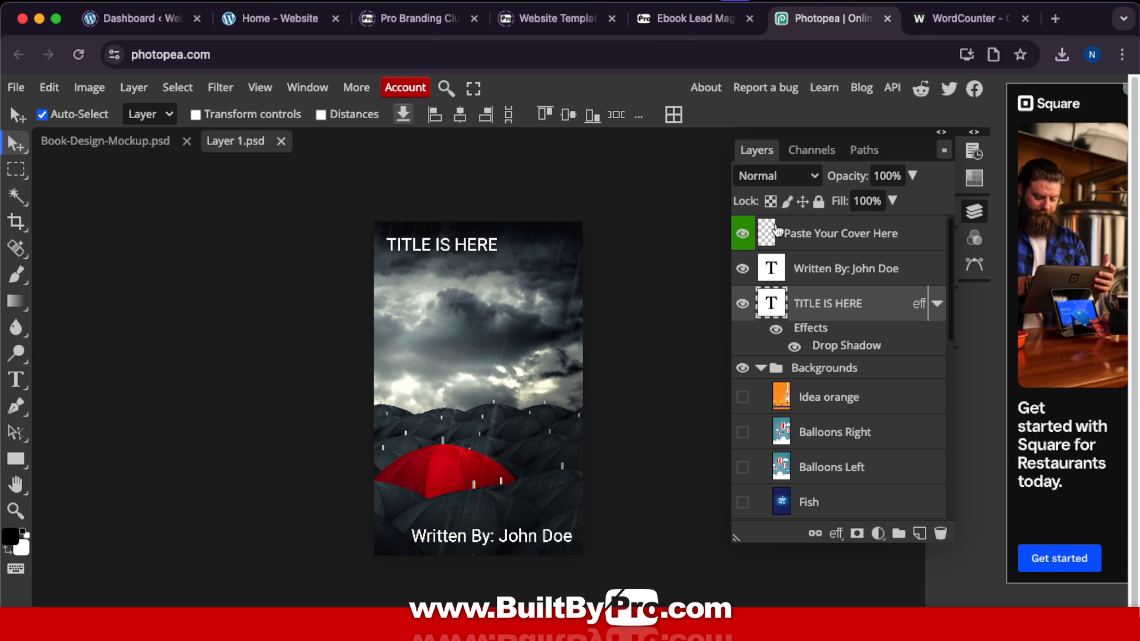
click(742, 397)
scroll(932, 437, down, 2)
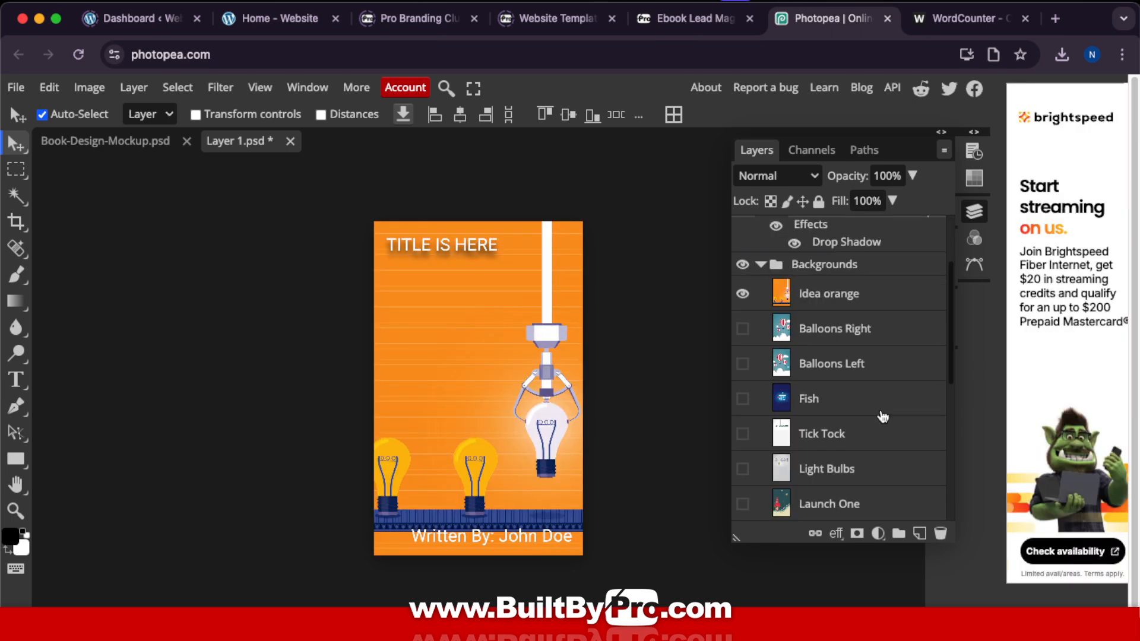
Copy "The Professional Website Playbook" from the TextEdit document and replace the cover's "TITLE IS HERE" text with it
mouse_move(614, 601)
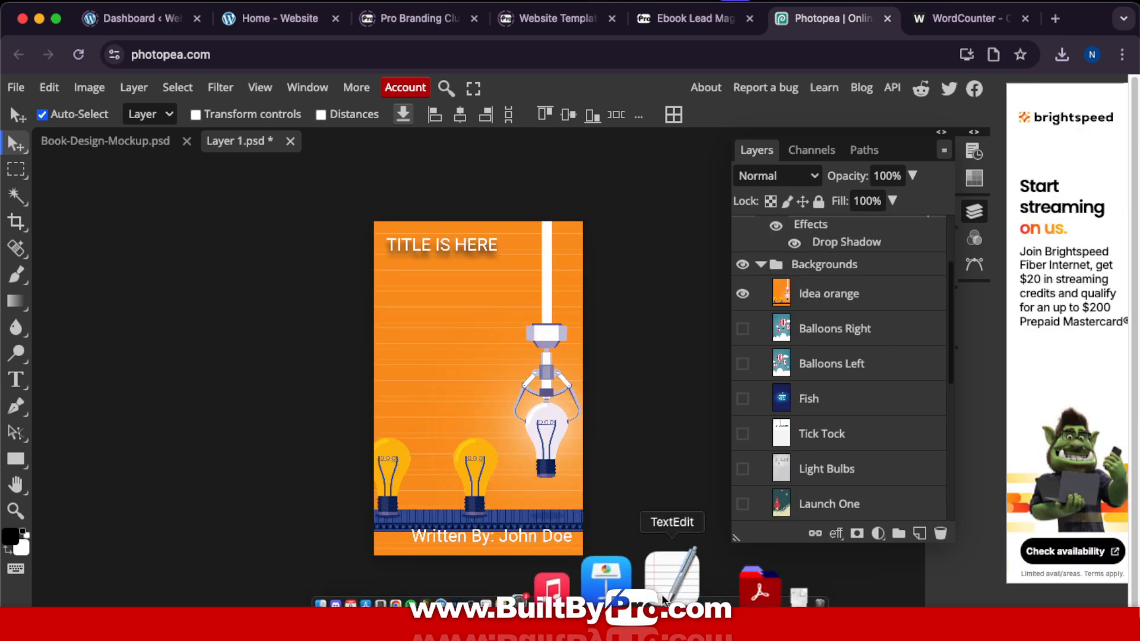
click(666, 598)
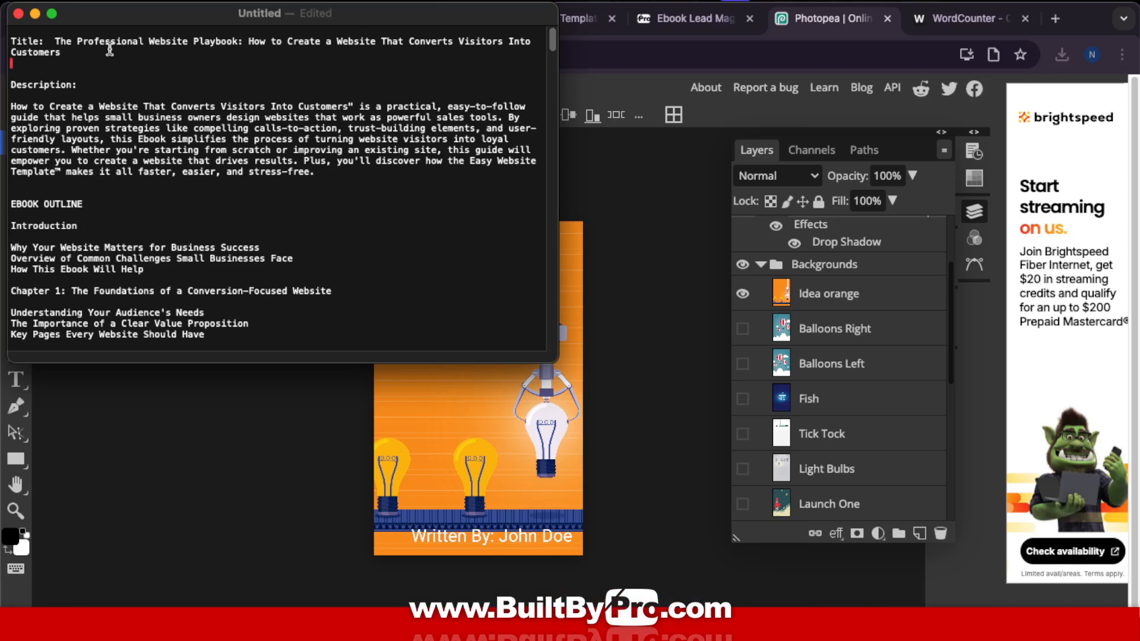
drag(54, 40, 239, 40)
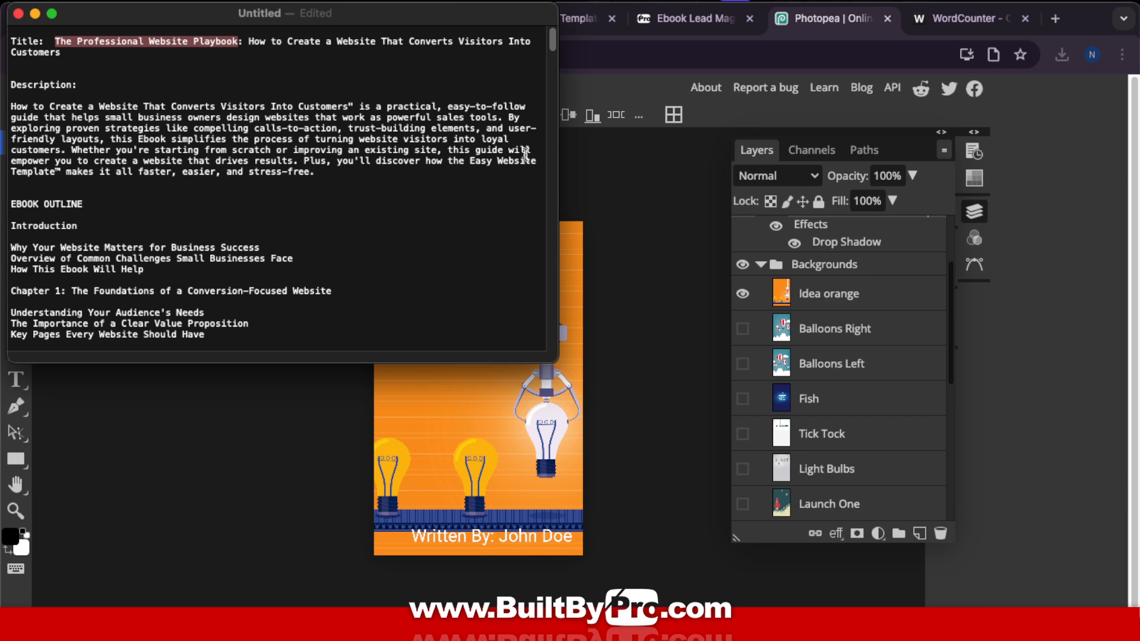
scroll(866, 324, up, 3)
click(869, 239)
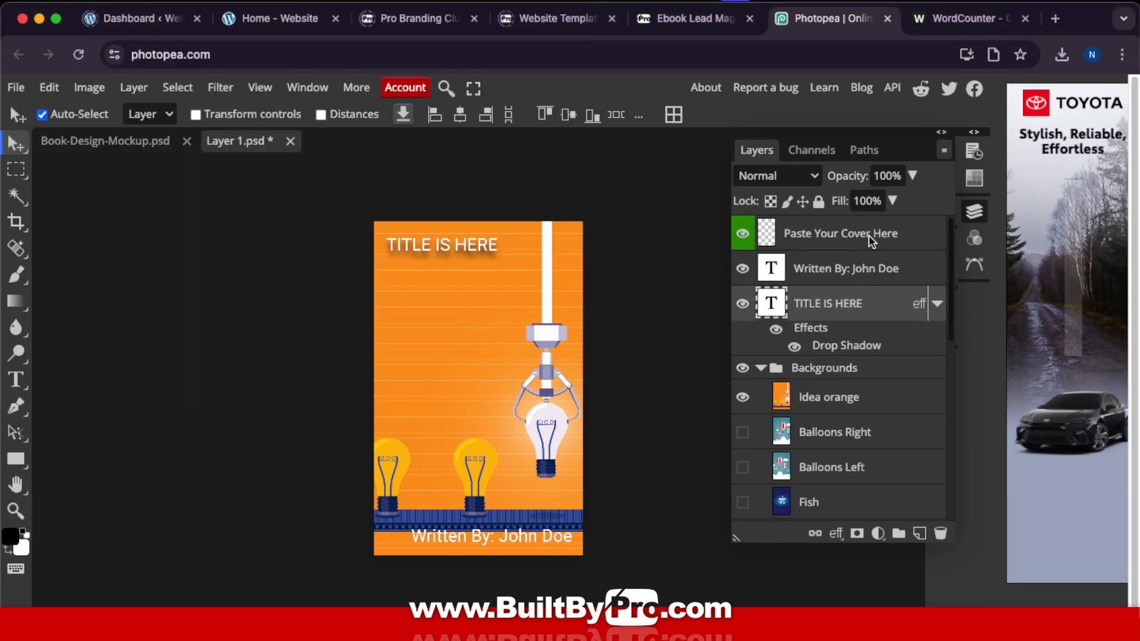
click(15, 385)
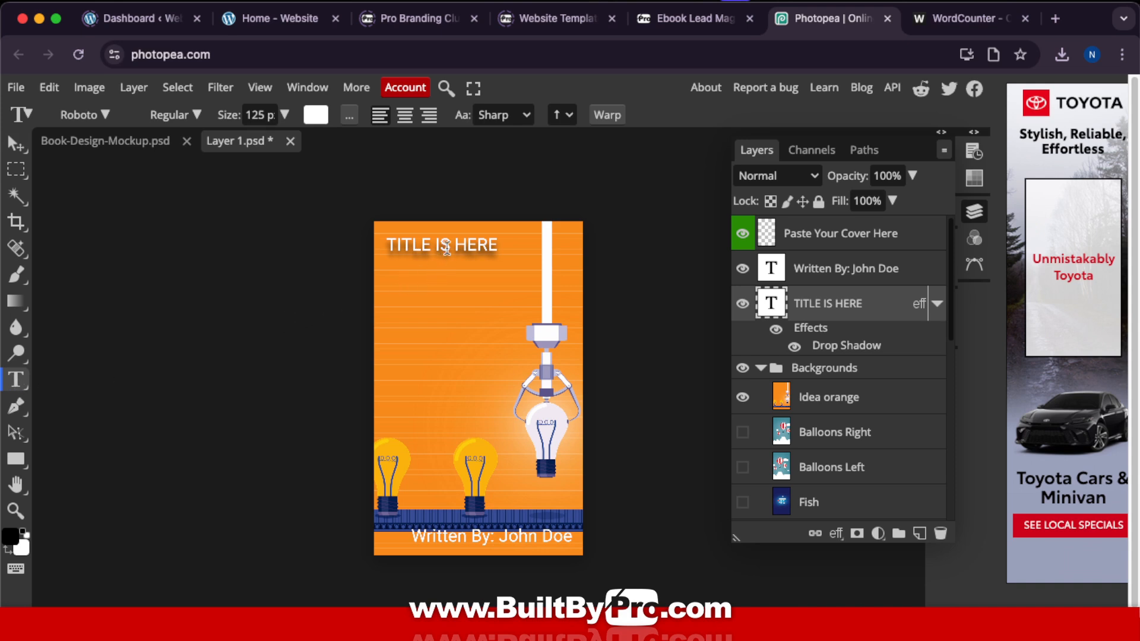
click(449, 247)
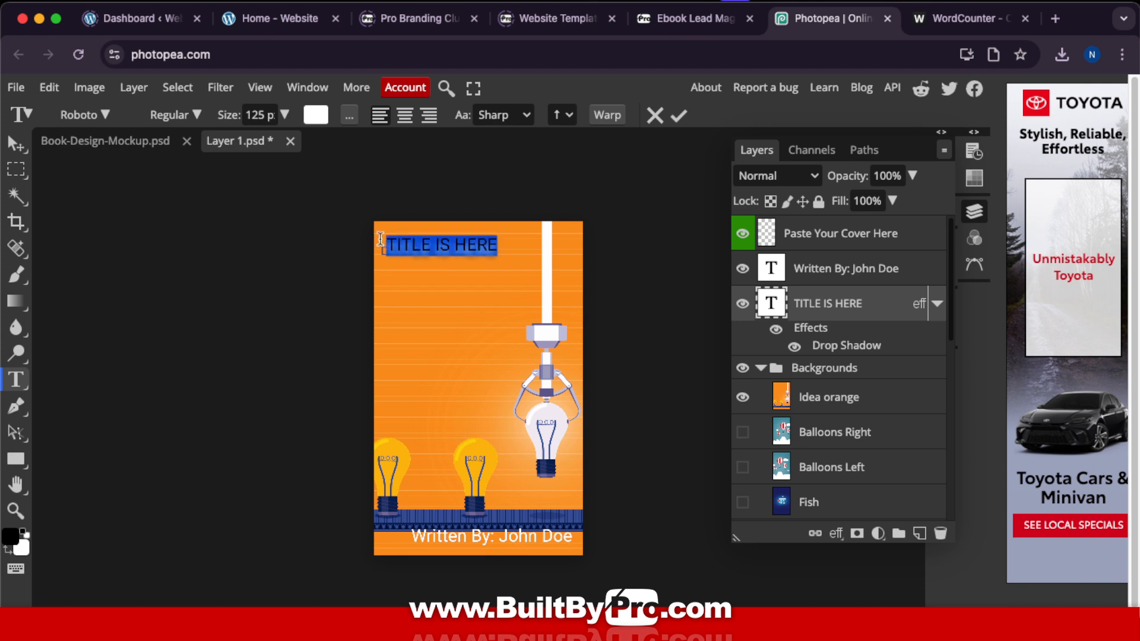
drag(502, 245, 359, 243)
text(The Professional Website)
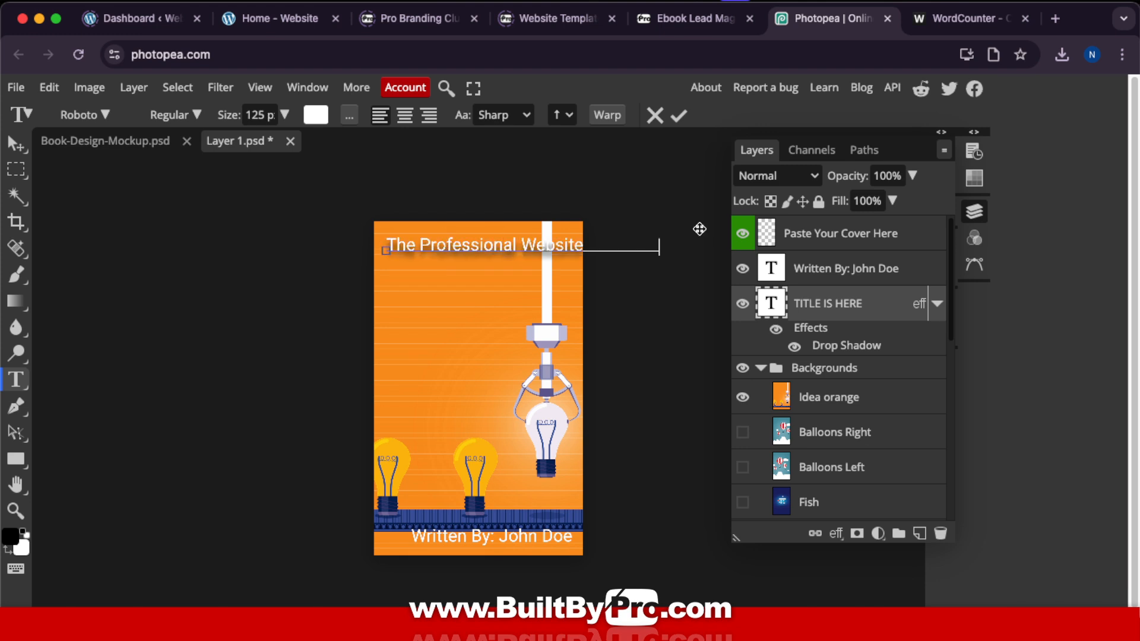
Set the whole cover title to 87 px in the Roboto Black style
drag(657, 246, 270, 232)
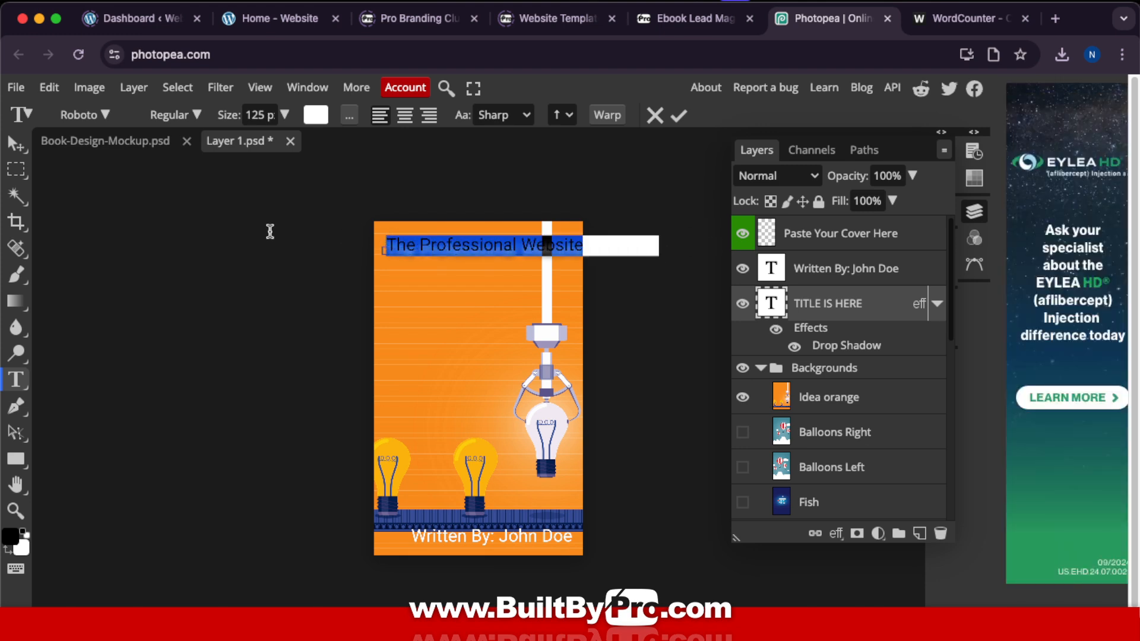
click(260, 114)
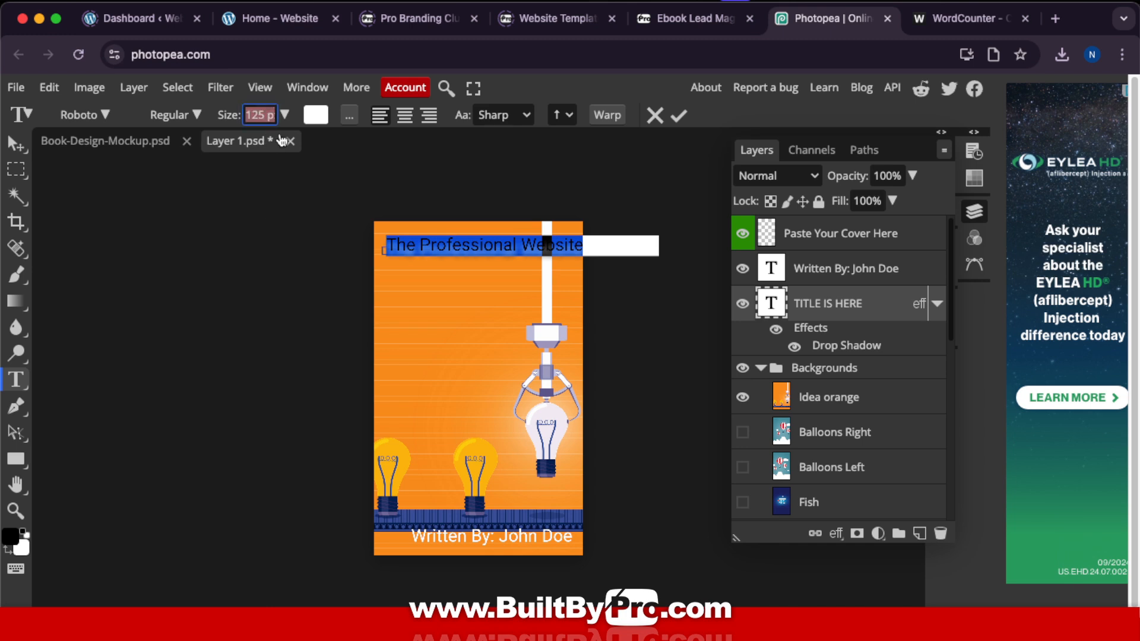
click(286, 114)
drag(278, 142, 274, 145)
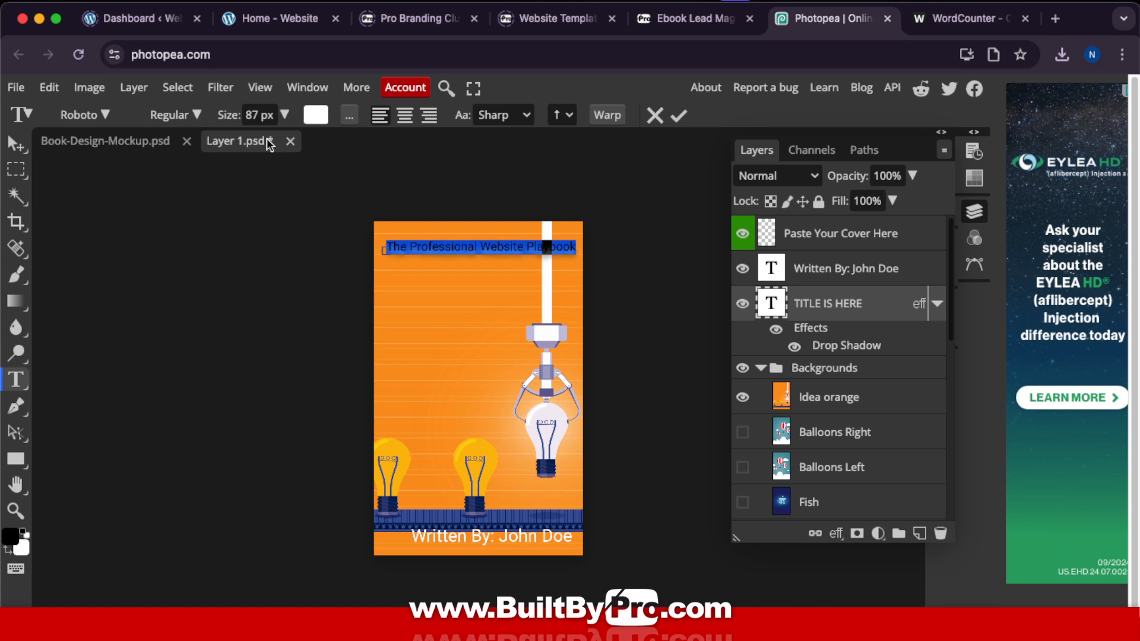
click(187, 117)
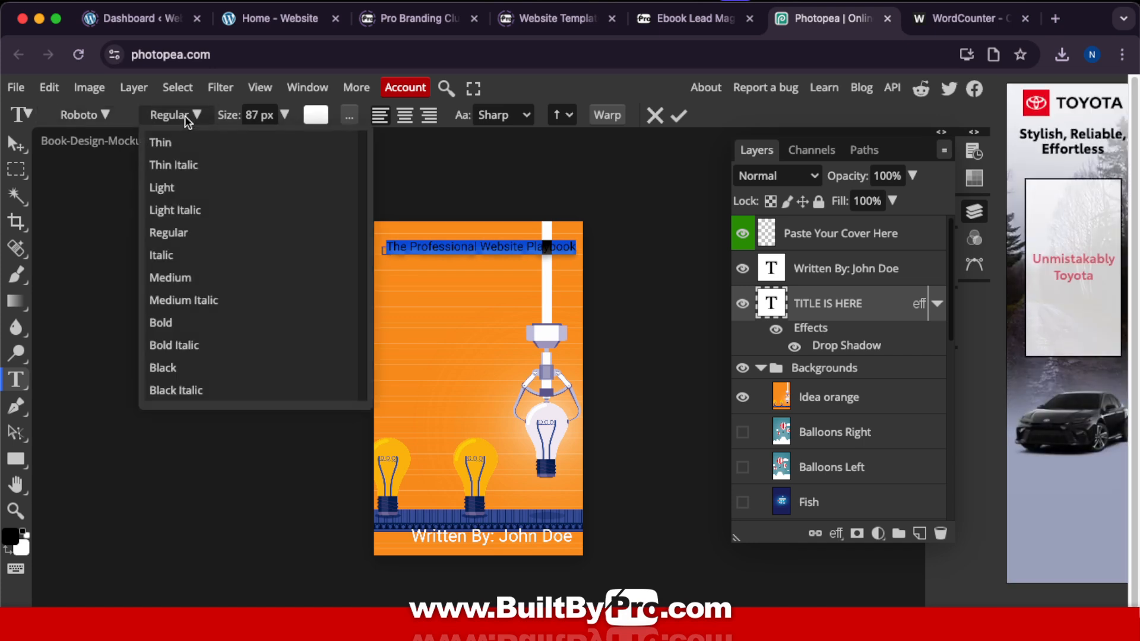
click(285, 367)
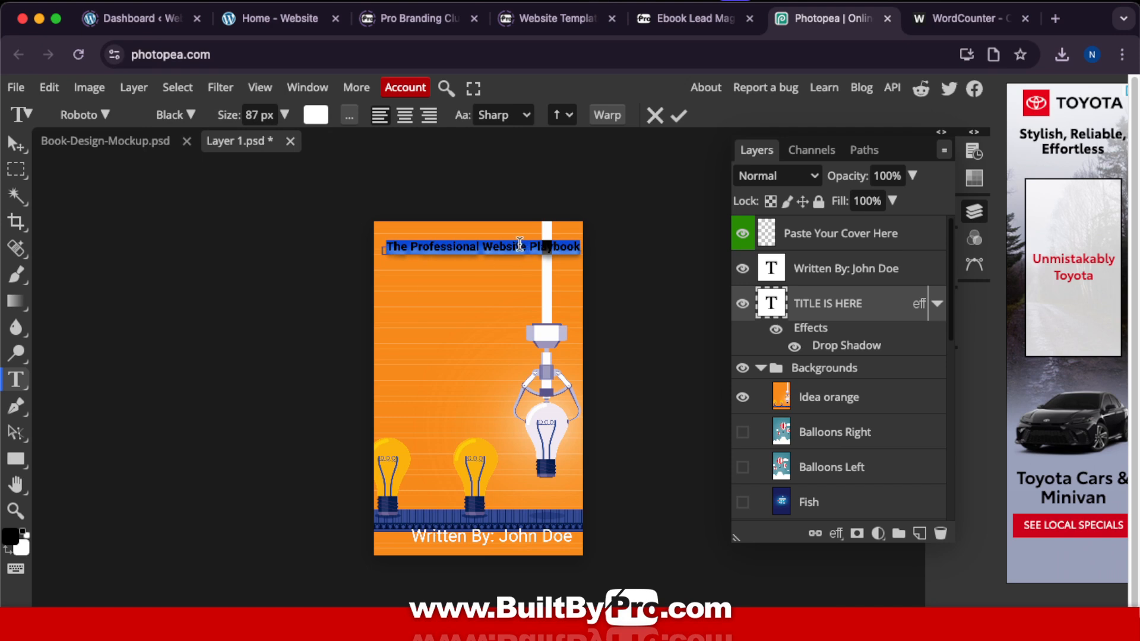
click(520, 244)
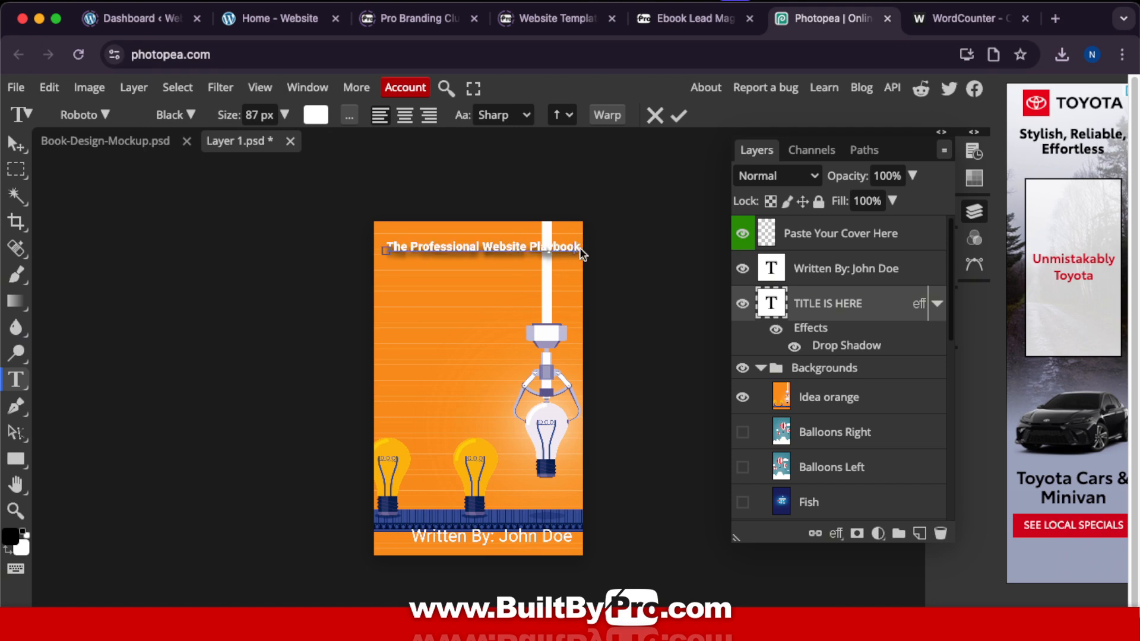
Check the cover title's text colour in the colour picker
drag(579, 247, 290, 211)
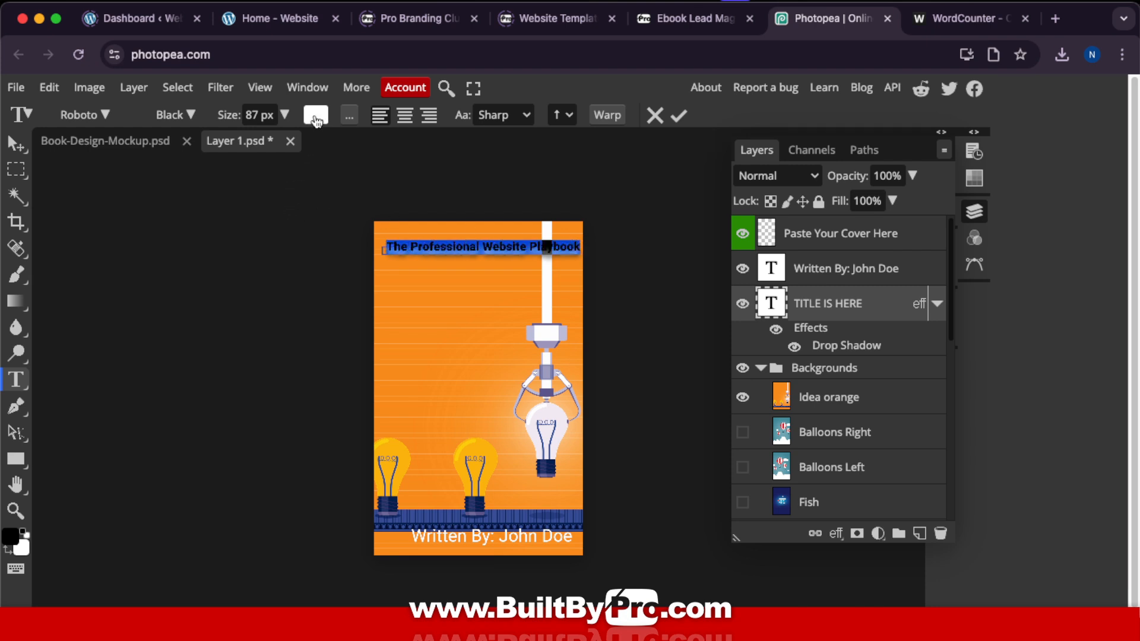
click(315, 115)
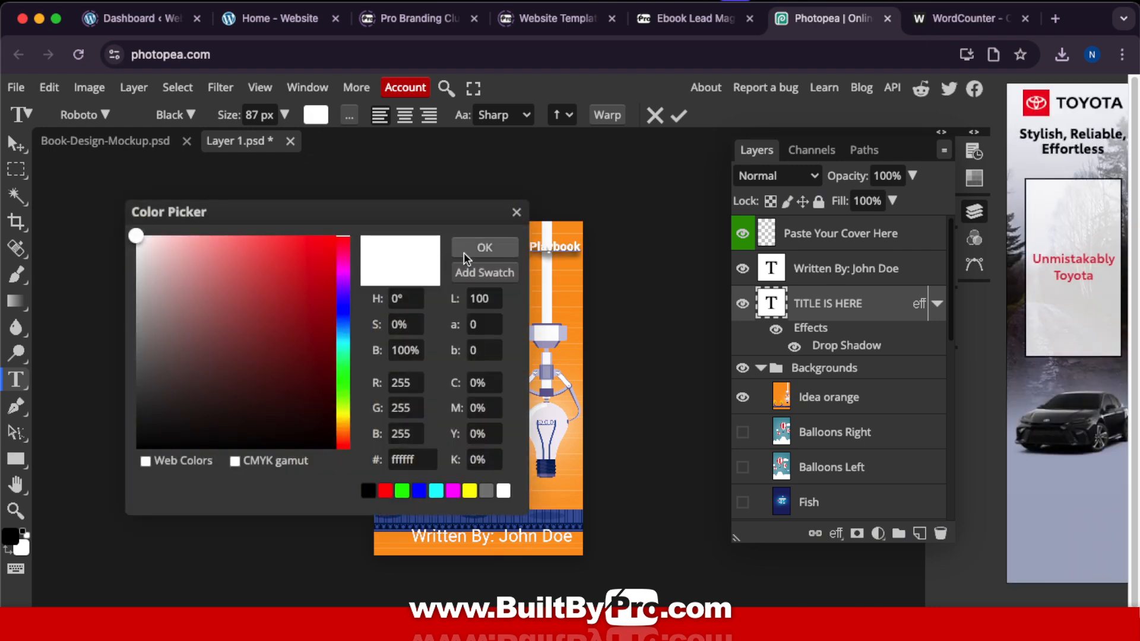
click(483, 247)
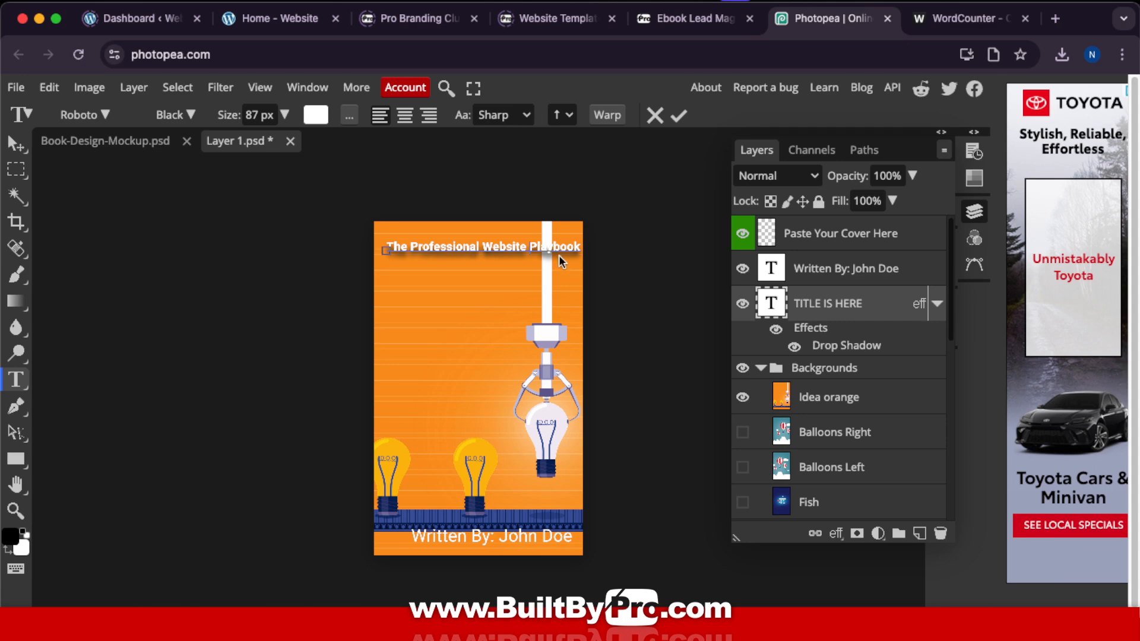
Set the cover title's drop shadow to 61% opacity and 0 px distance
double_click(866, 347)
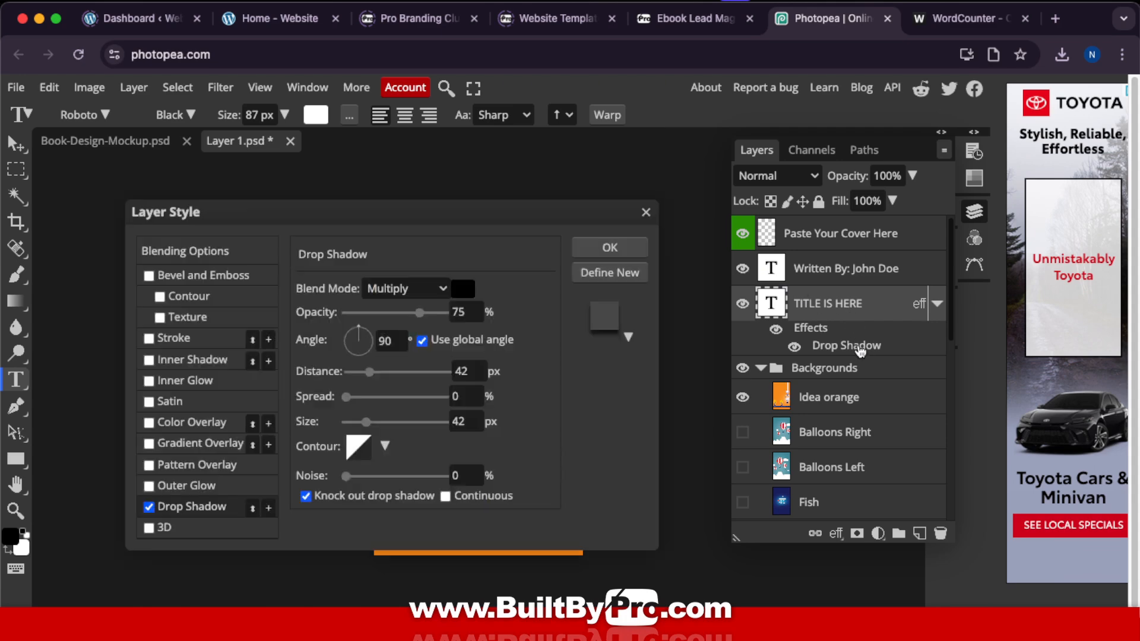
drag(333, 221, 866, 157)
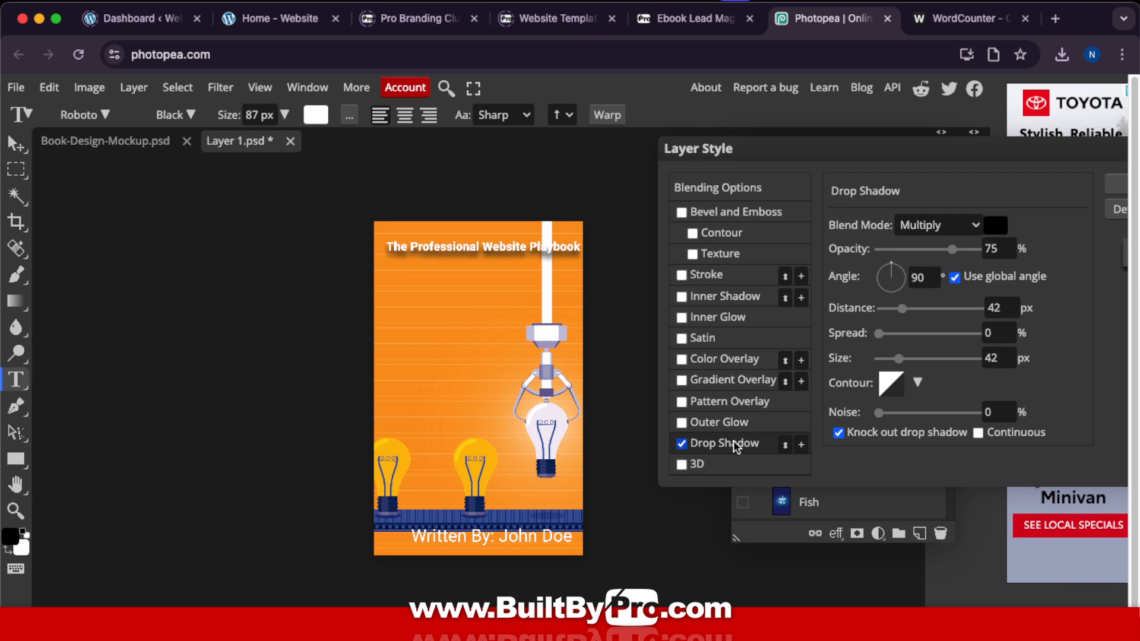
mouse_move(952, 249)
mouse_down()
mouse_move(993, 252)
mouse_move(939, 251)
mouse_up()
drag(902, 308, 880, 311)
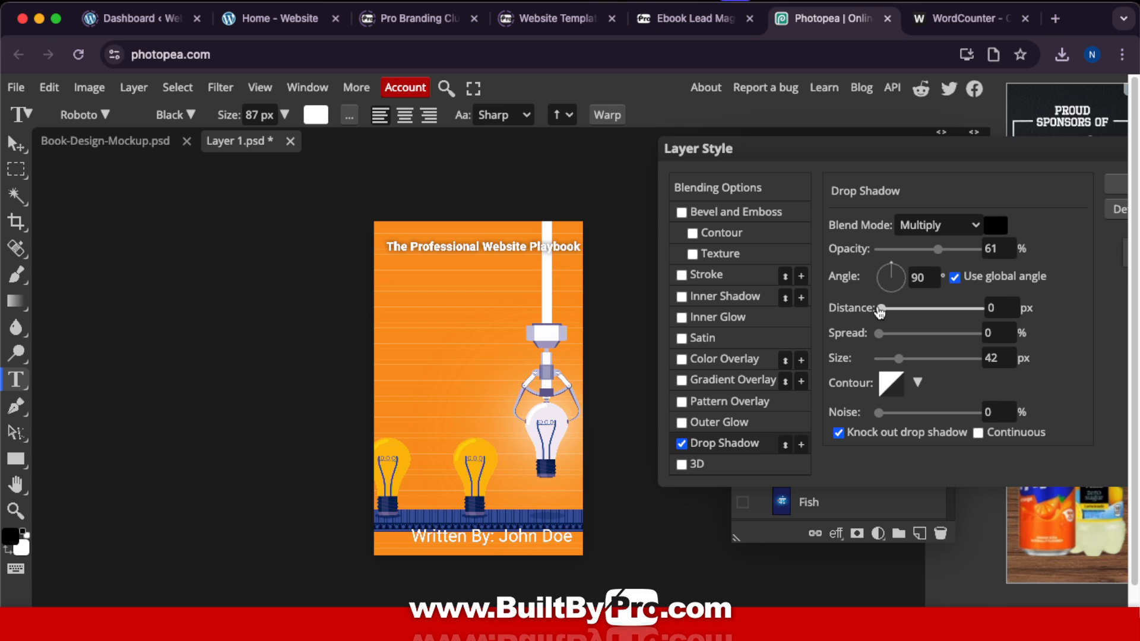
Add a 15 px black outside stroke to the cover title and apply the layer style
click(682, 276)
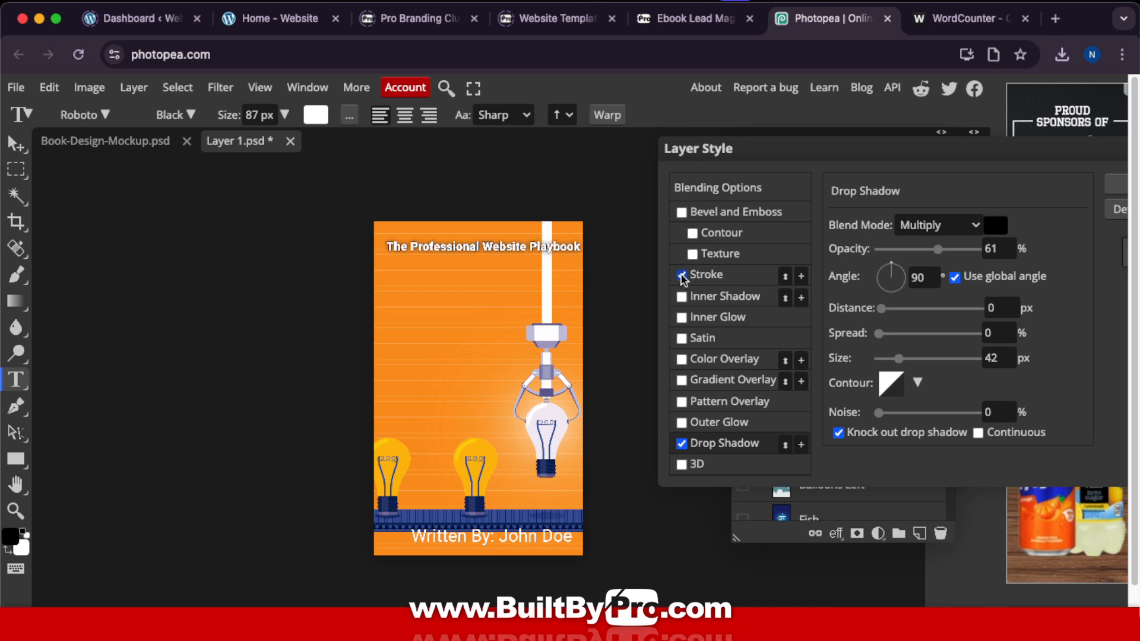
click(711, 279)
drag(881, 227, 885, 229)
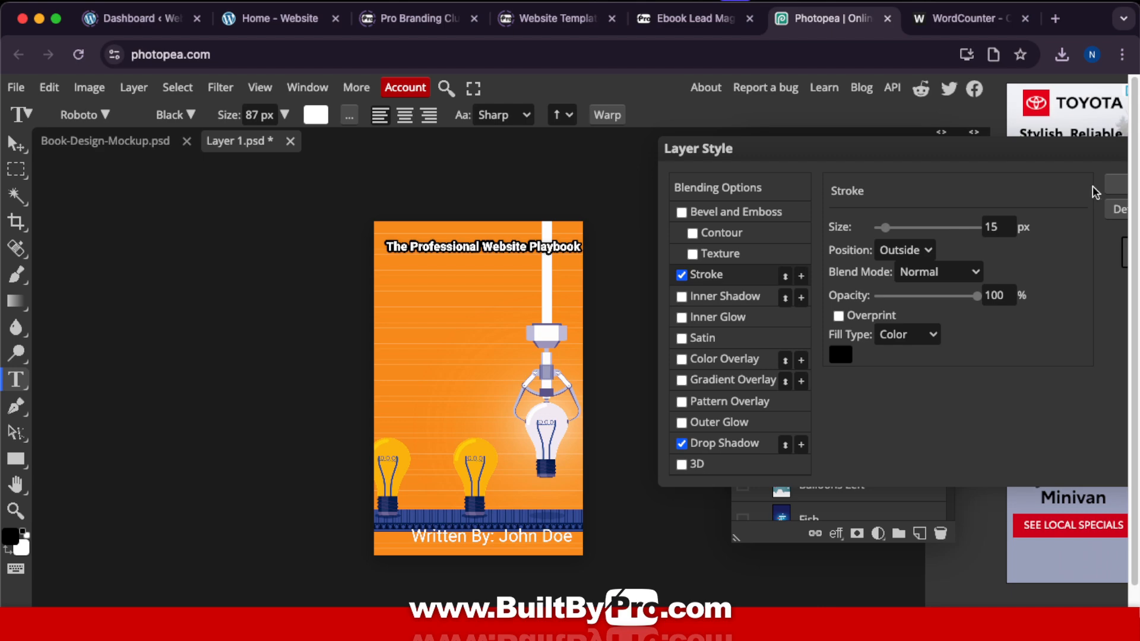
click(1109, 186)
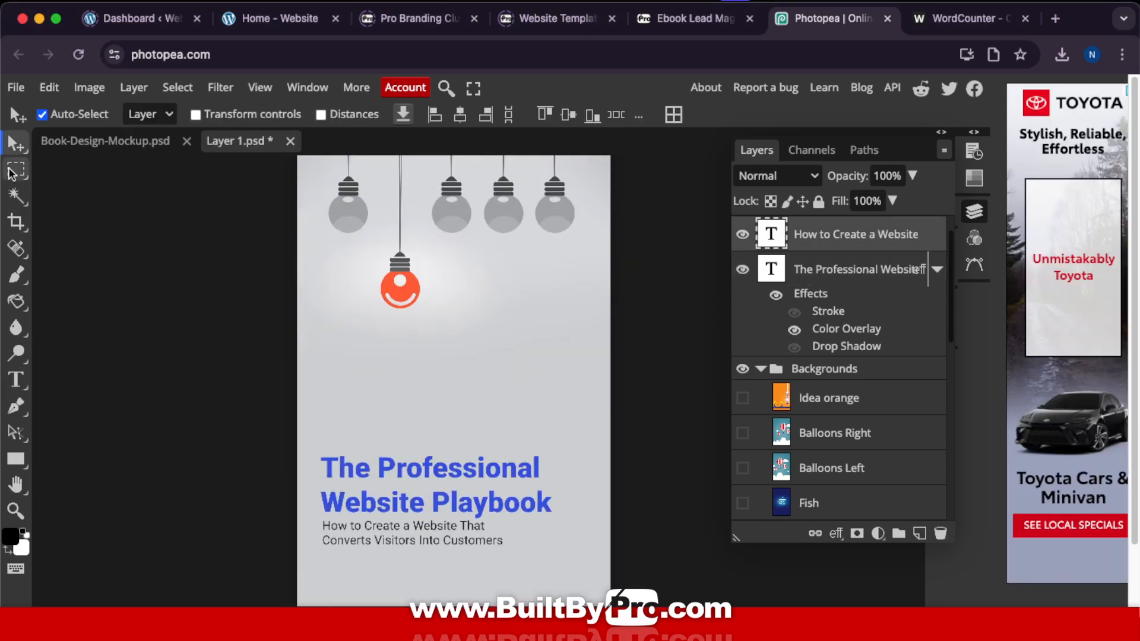
Save the finished cover design's smart object back into the book mockup
key(m)
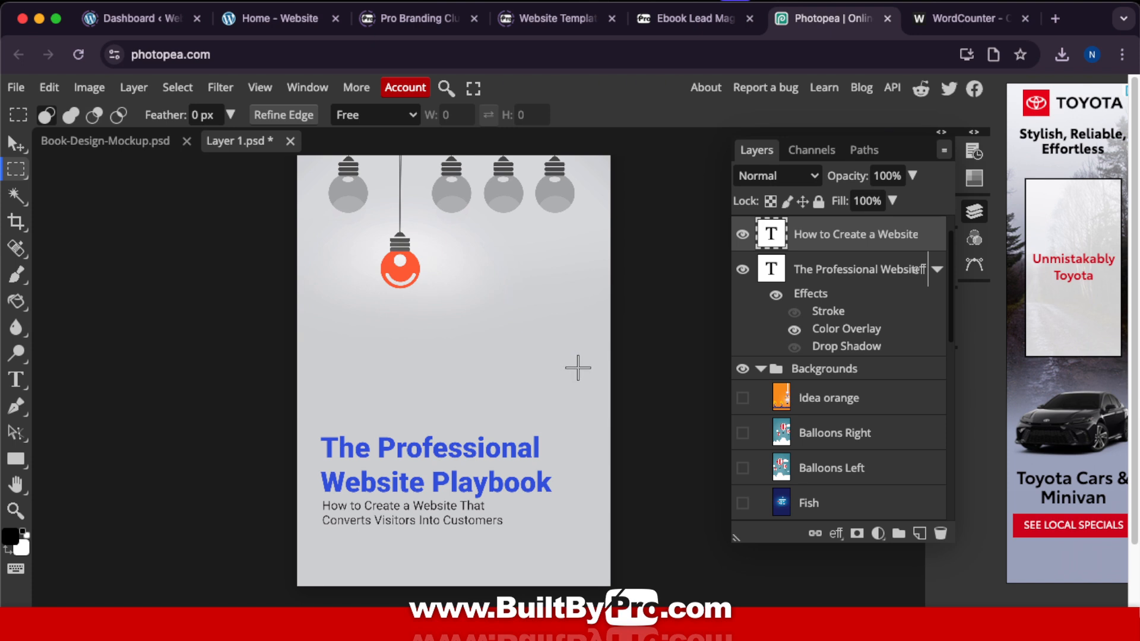
click(12, 89)
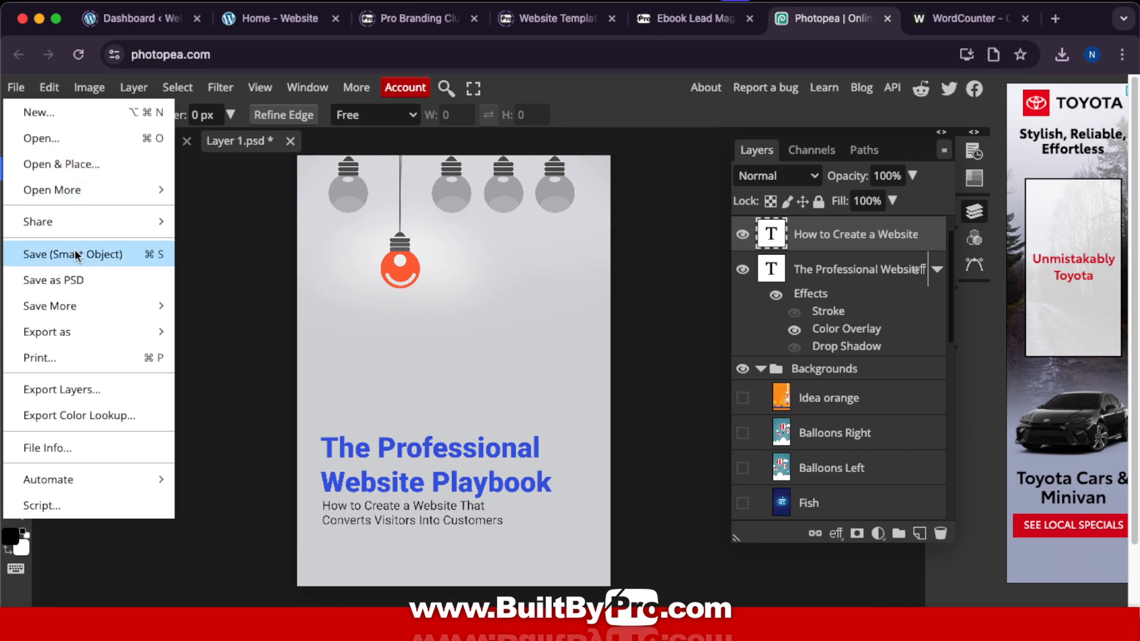
click(92, 265)
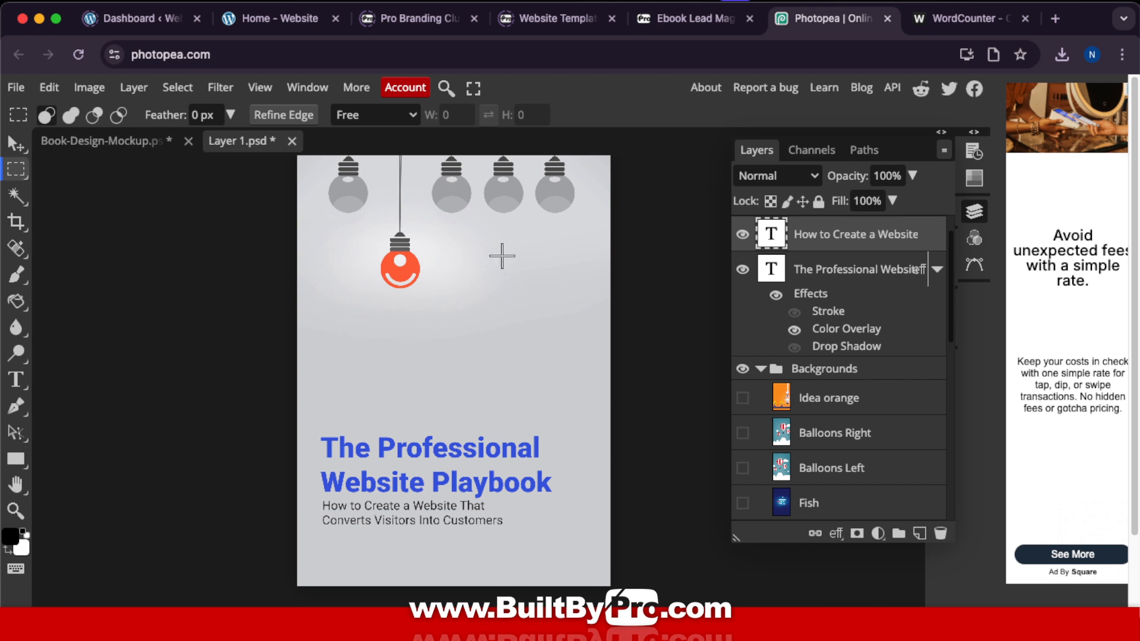
Start a JPG export of the flat cover and name the file "Website-Design-Ebook"
click(17, 89)
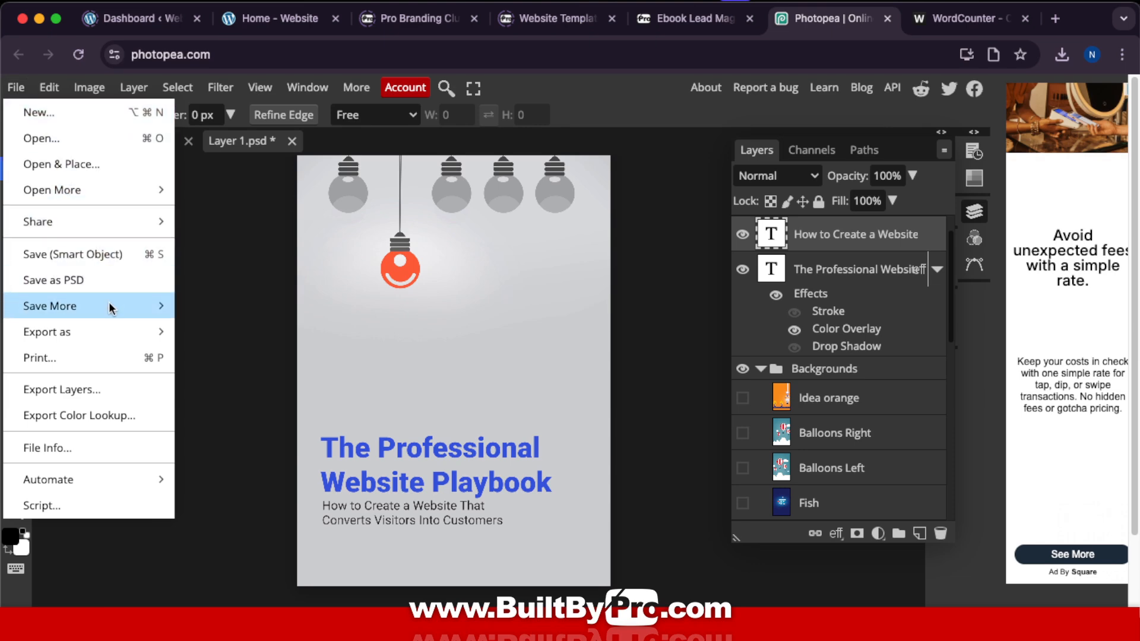
mouse_move(111, 337)
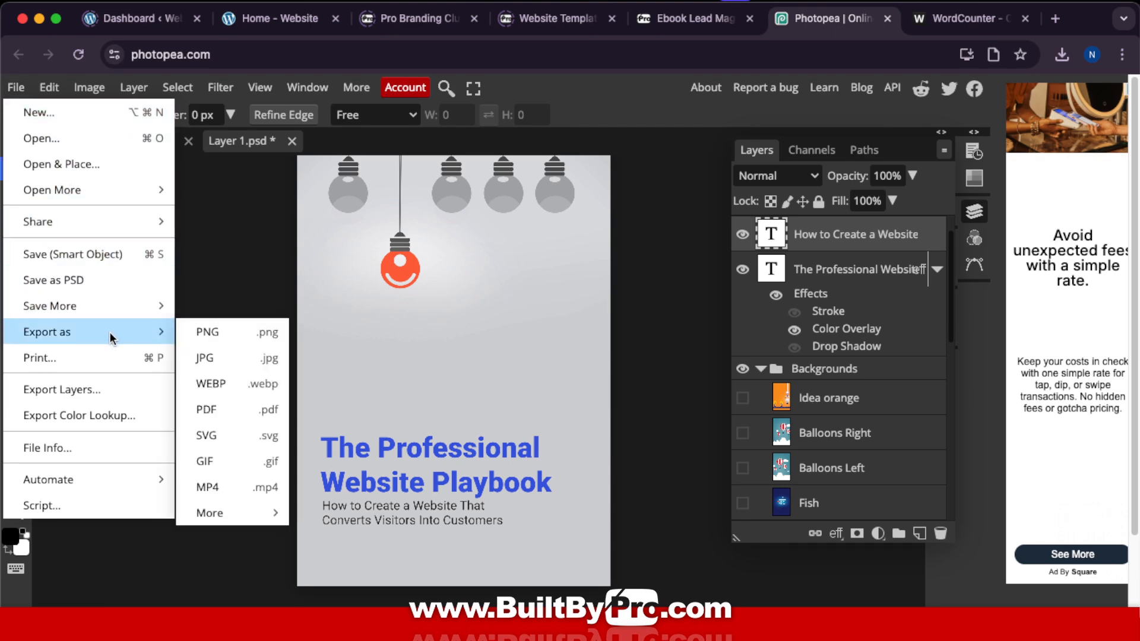
click(218, 354)
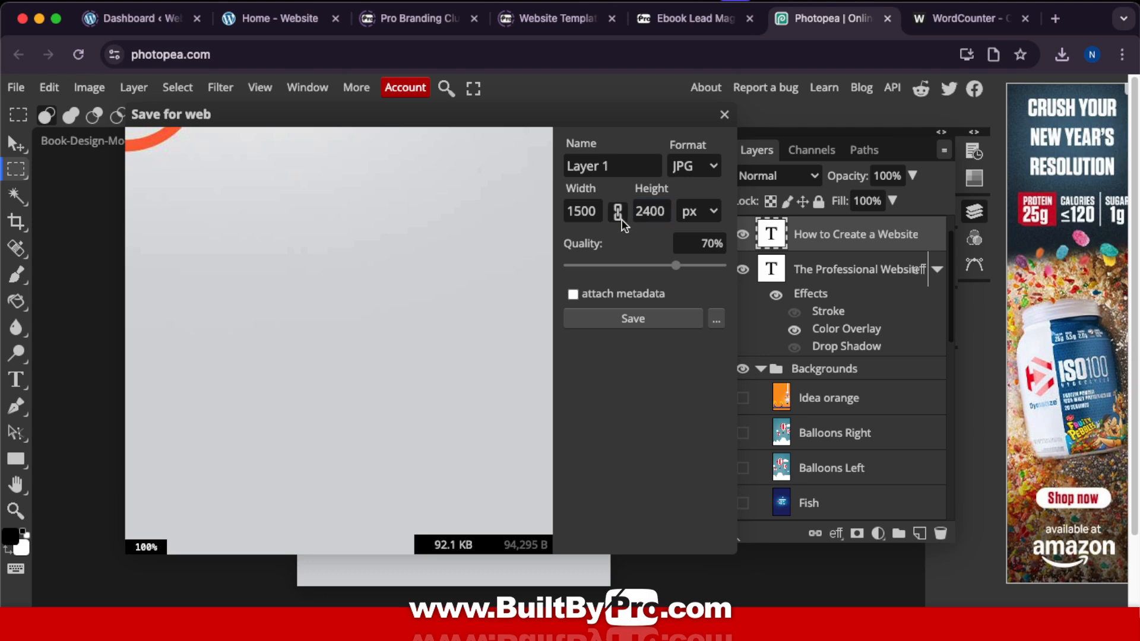
drag(618, 165, 524, 158)
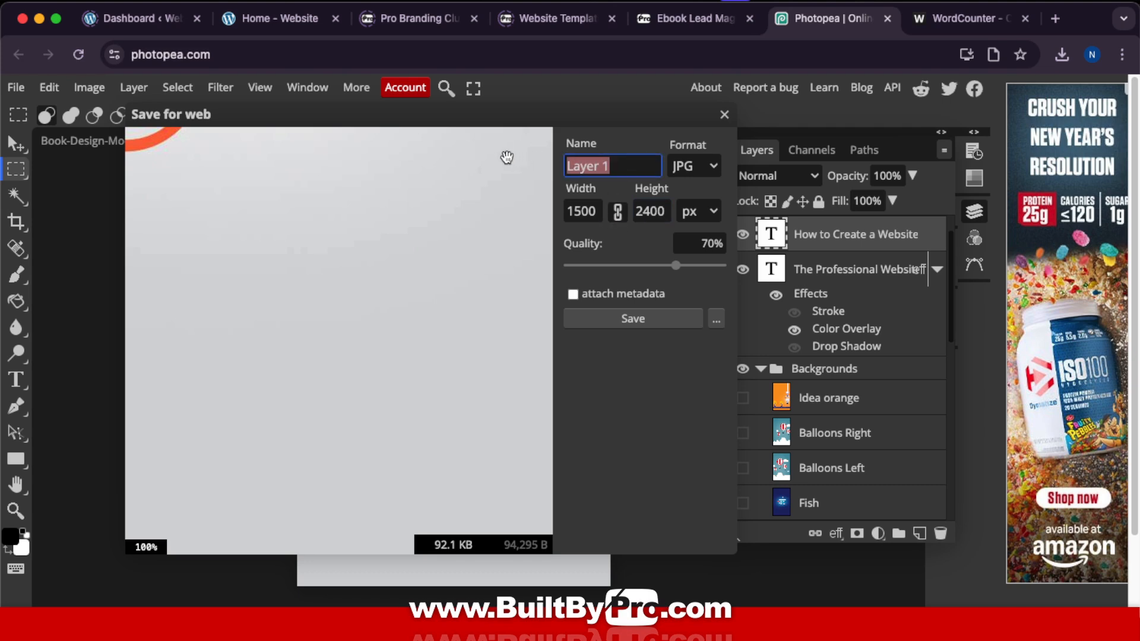
text(Websit)
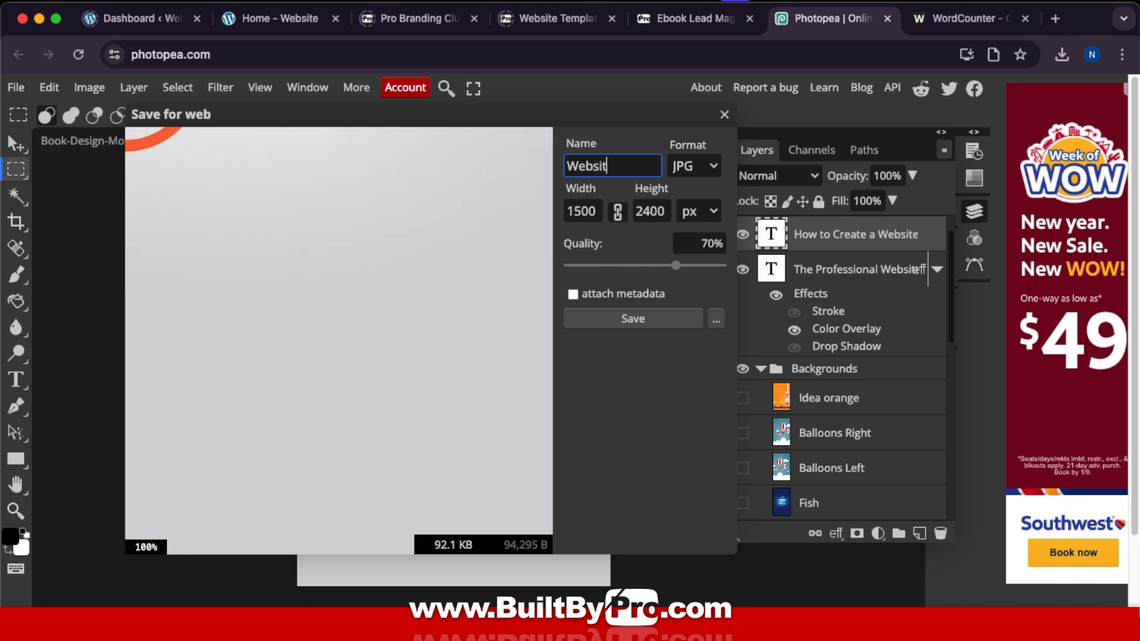
text(e-Design-Ebook)
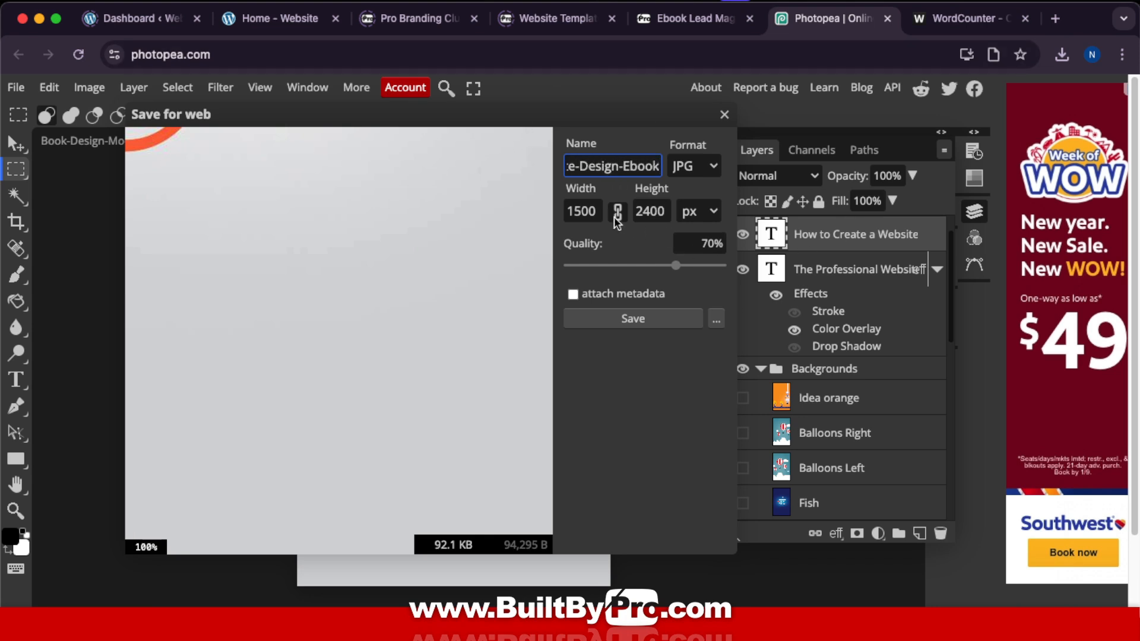
Set the JPG's height to 1000 px with linked proportions and its quality to 60%, check the preview, and save it
click(664, 212)
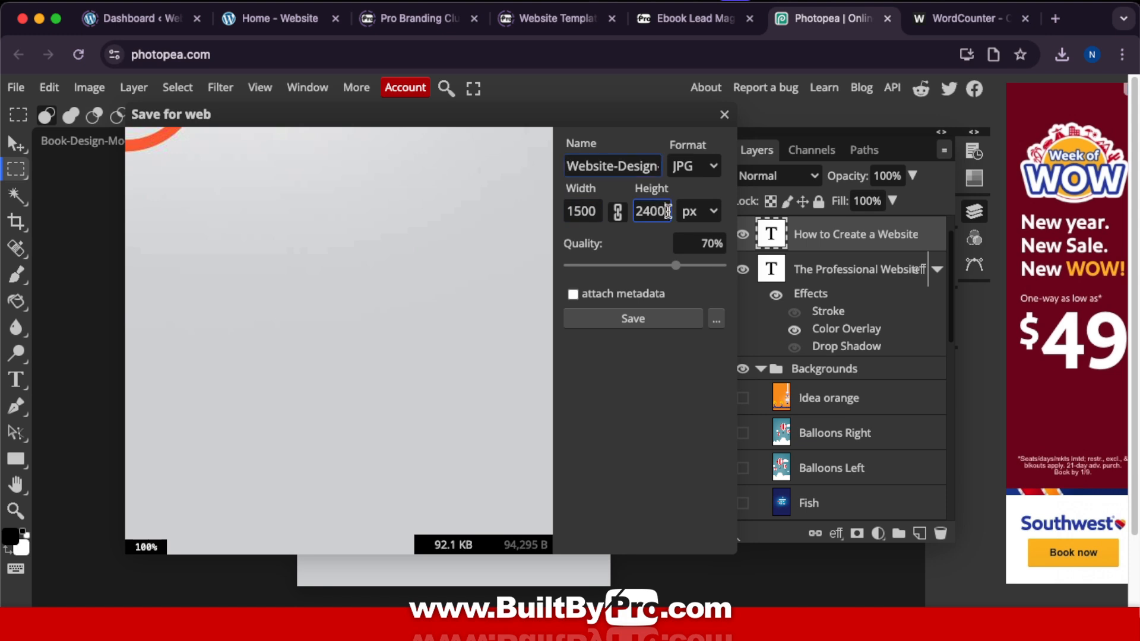
drag(667, 213, 631, 213)
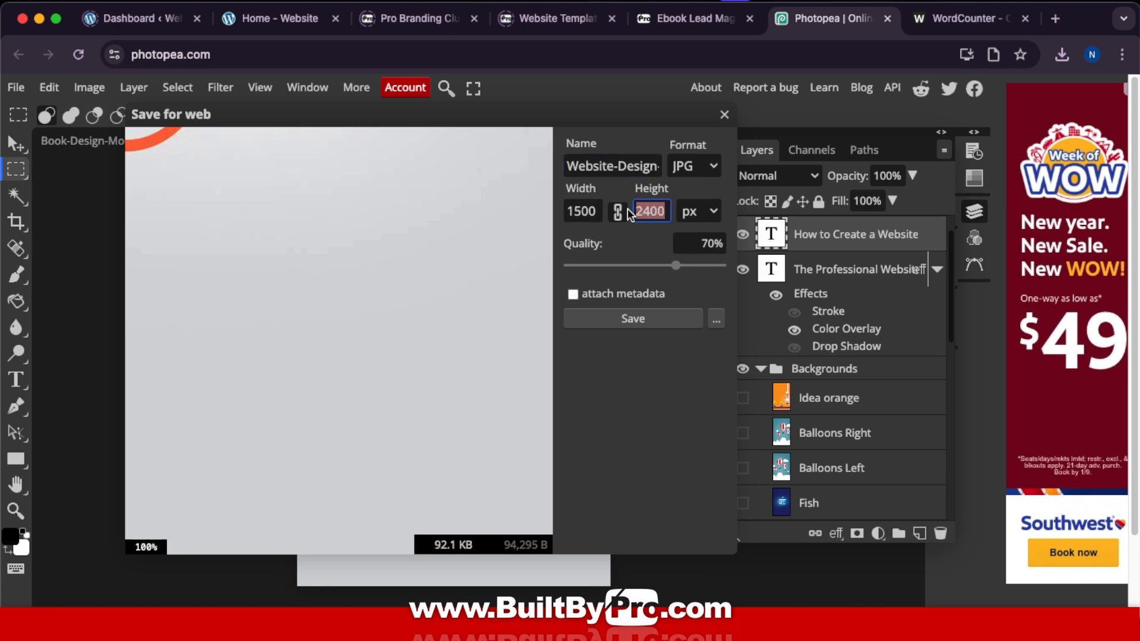
text(100)
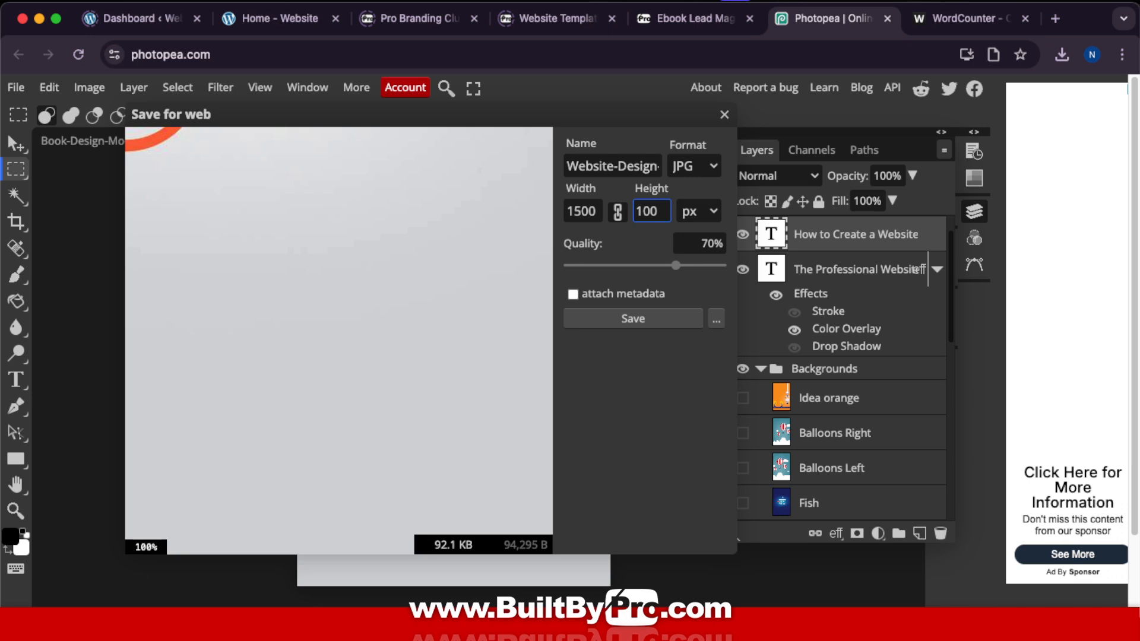
text(0)
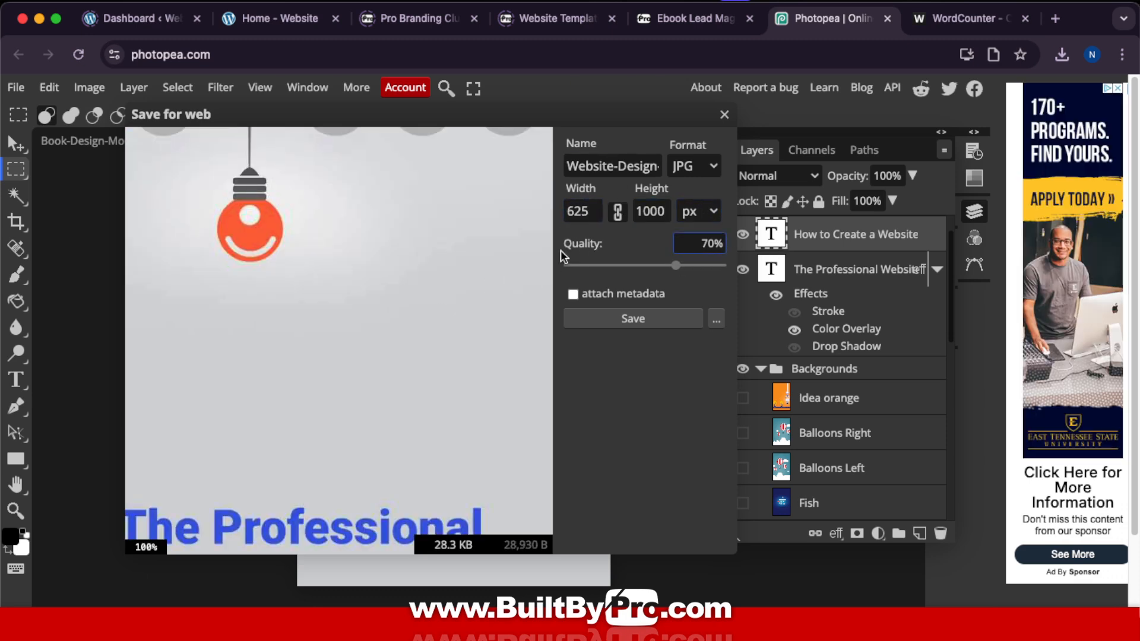
drag(677, 265, 660, 274)
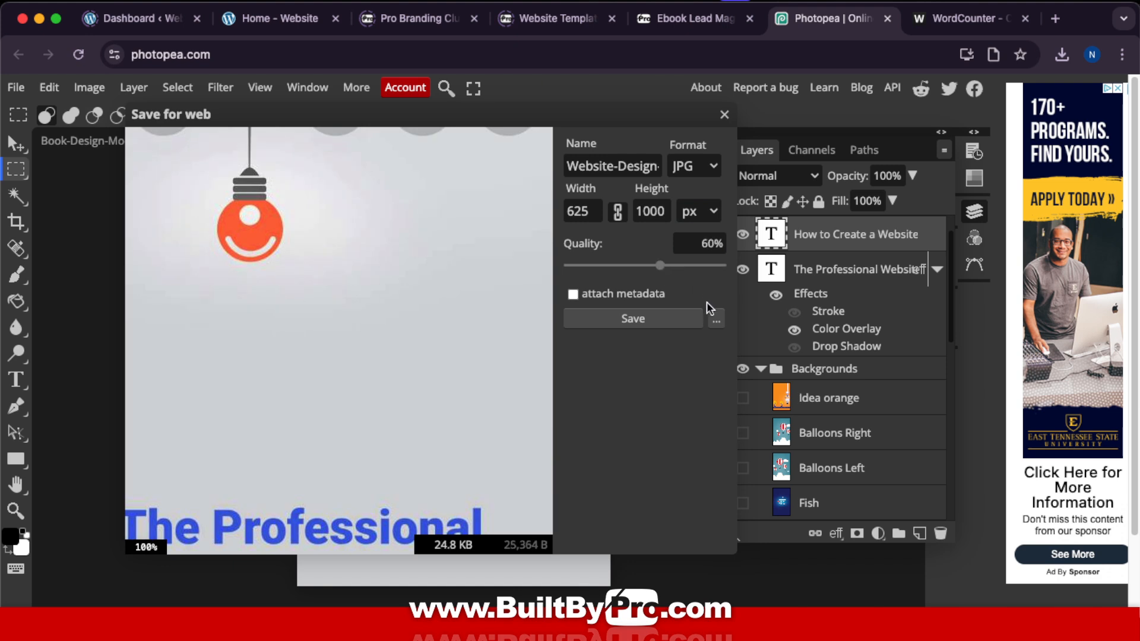
scroll(374, 386, down, 3)
scroll(335, 505, up, 2)
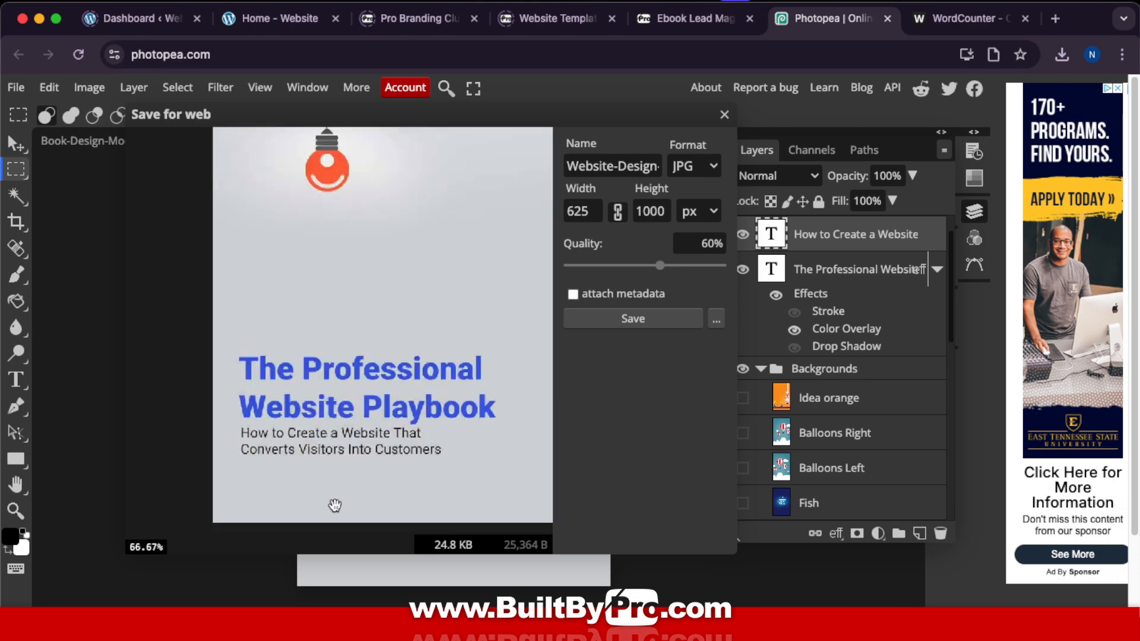
scroll(335, 505, down, 2)
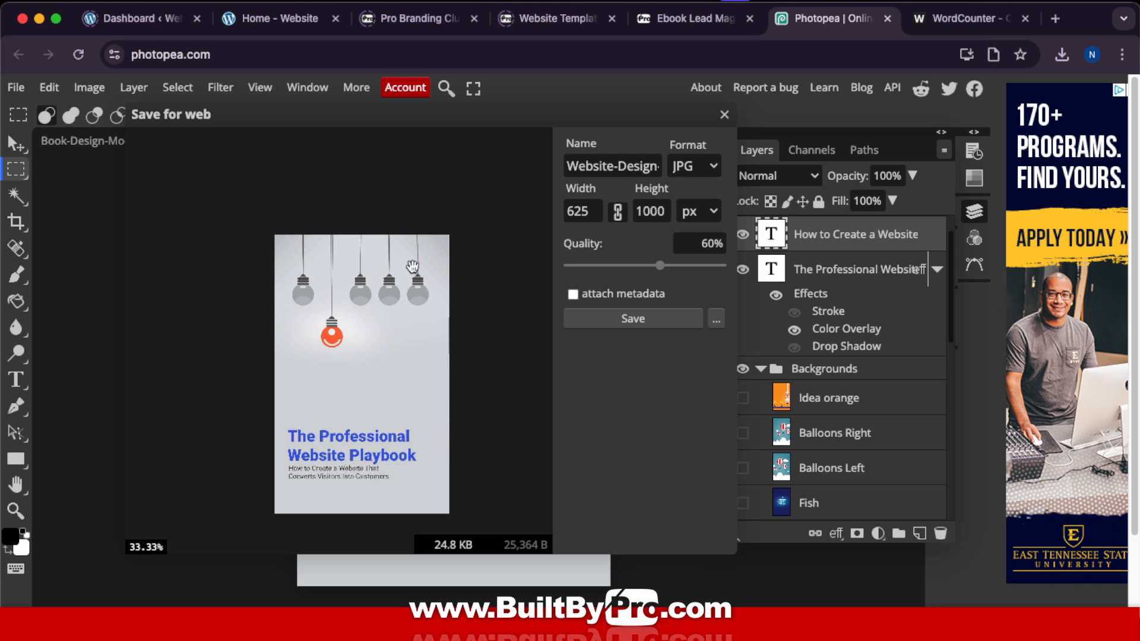
click(658, 319)
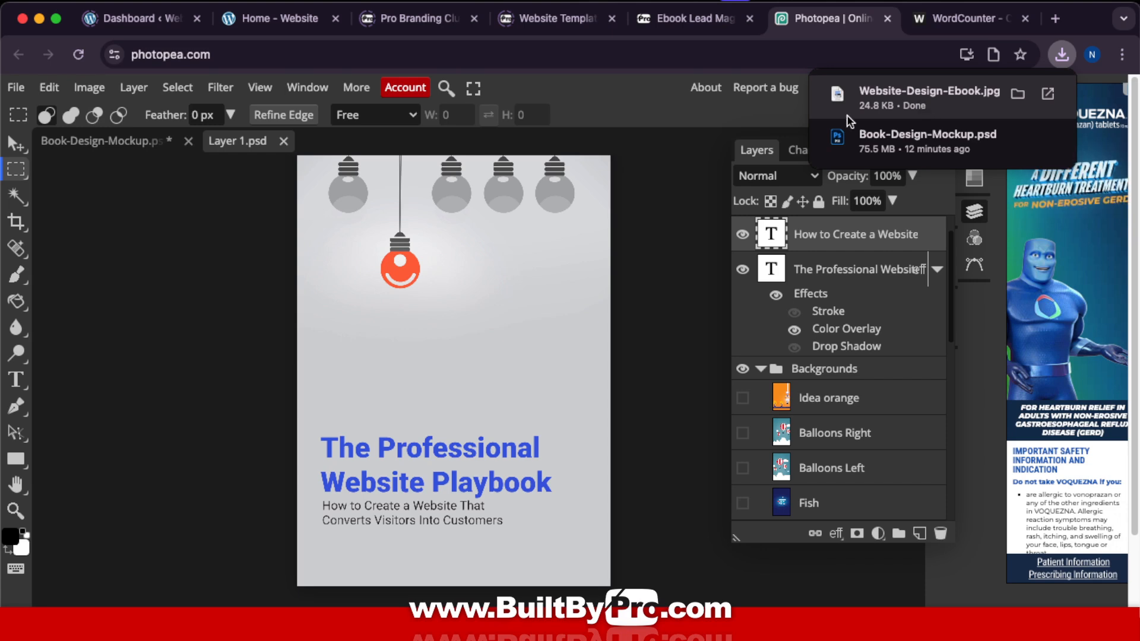
Switch to the Book-Design-Mockup document and compare the book with and without its white Background layer
click(119, 141)
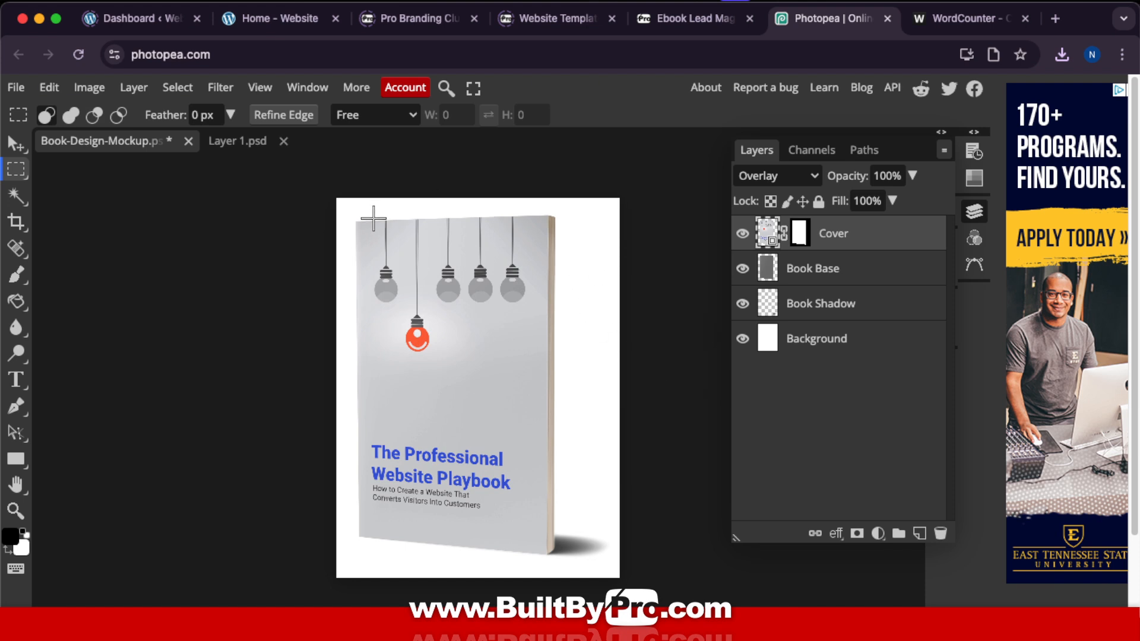
click(742, 338)
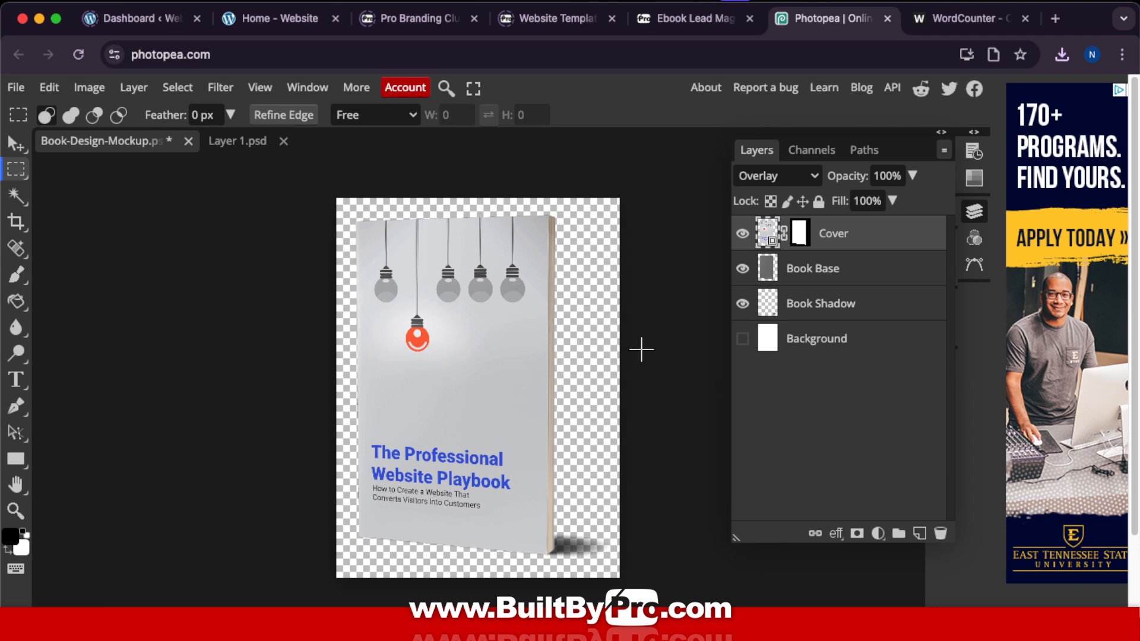
click(15, 89)
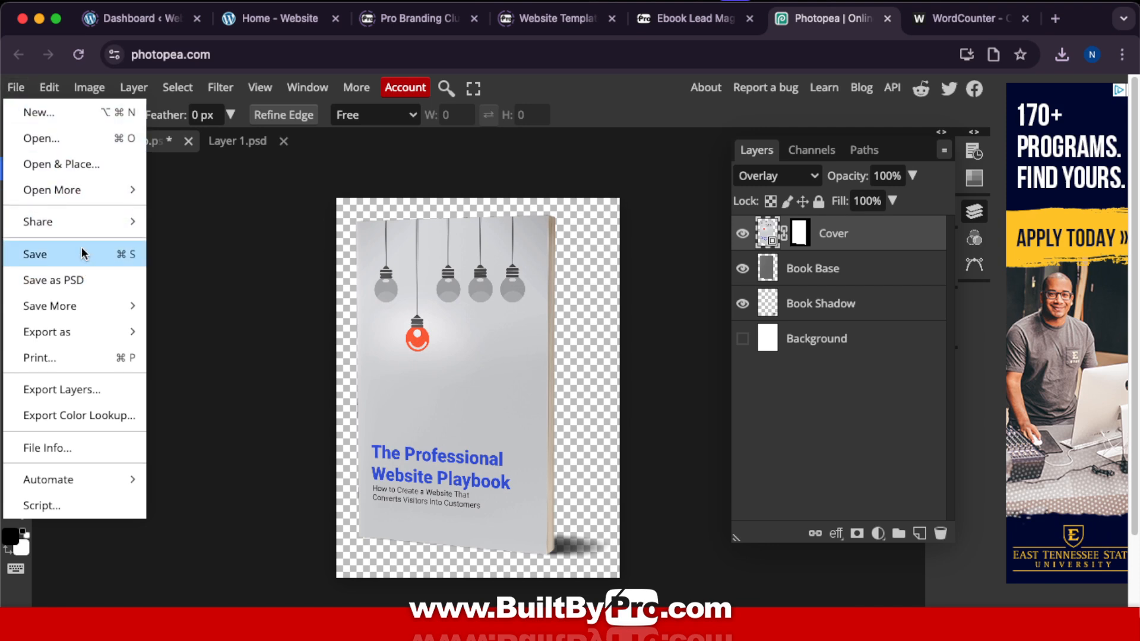
mouse_move(79, 337)
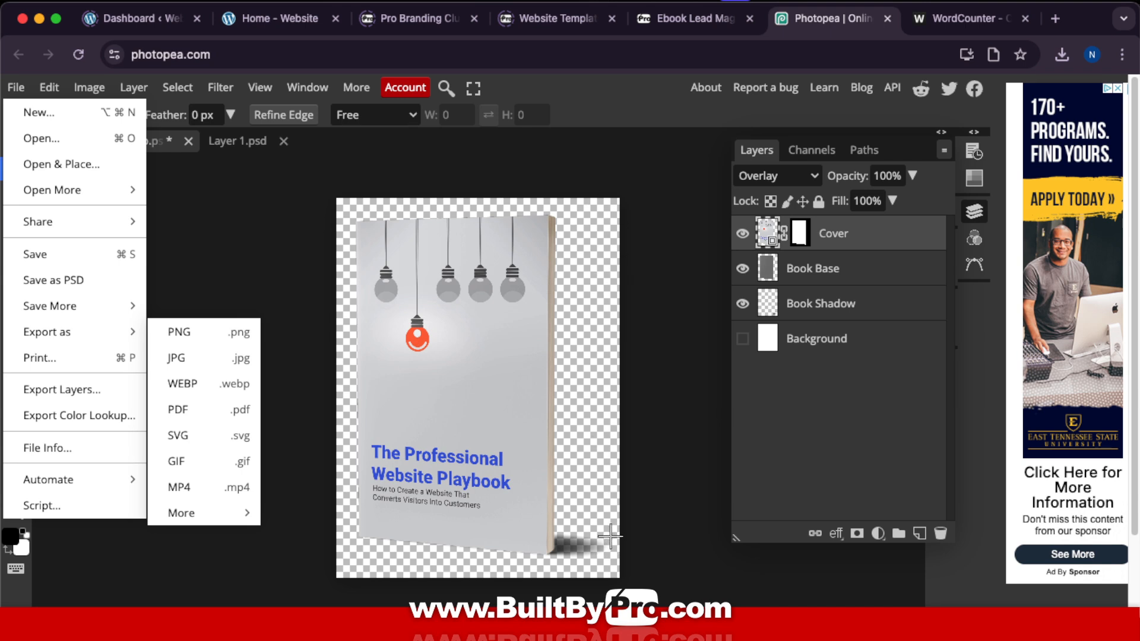
click(742, 341)
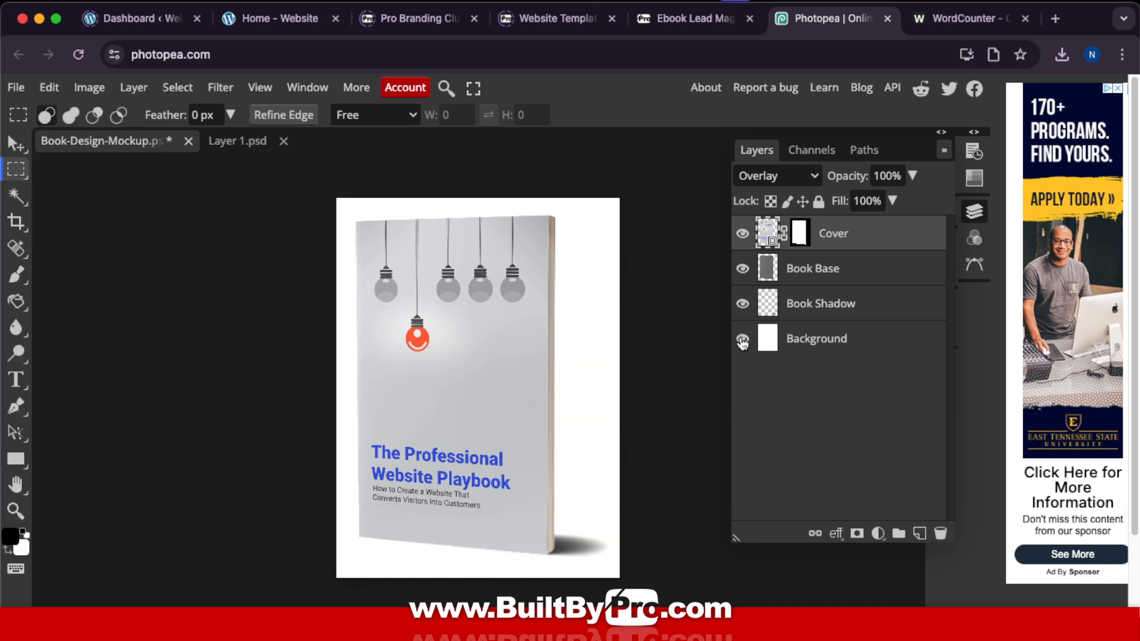
click(742, 341)
click(742, 341)
Apply a Color Overlay in muted blue #7681a1 at 100% opacity to the mockup's Background layer
double_click(881, 350)
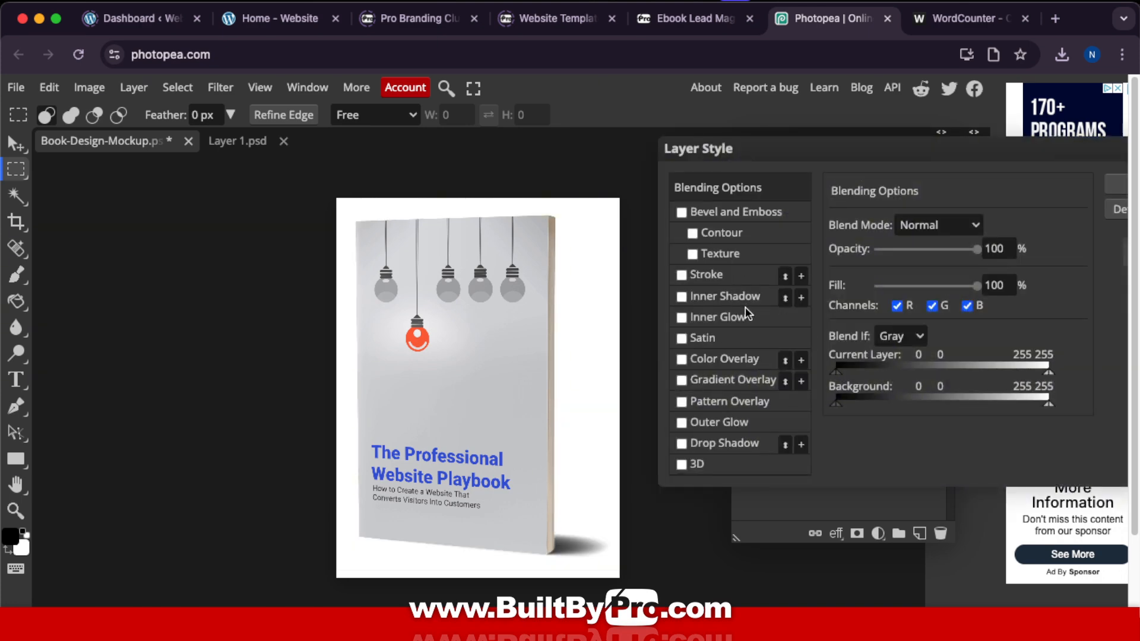
click(743, 357)
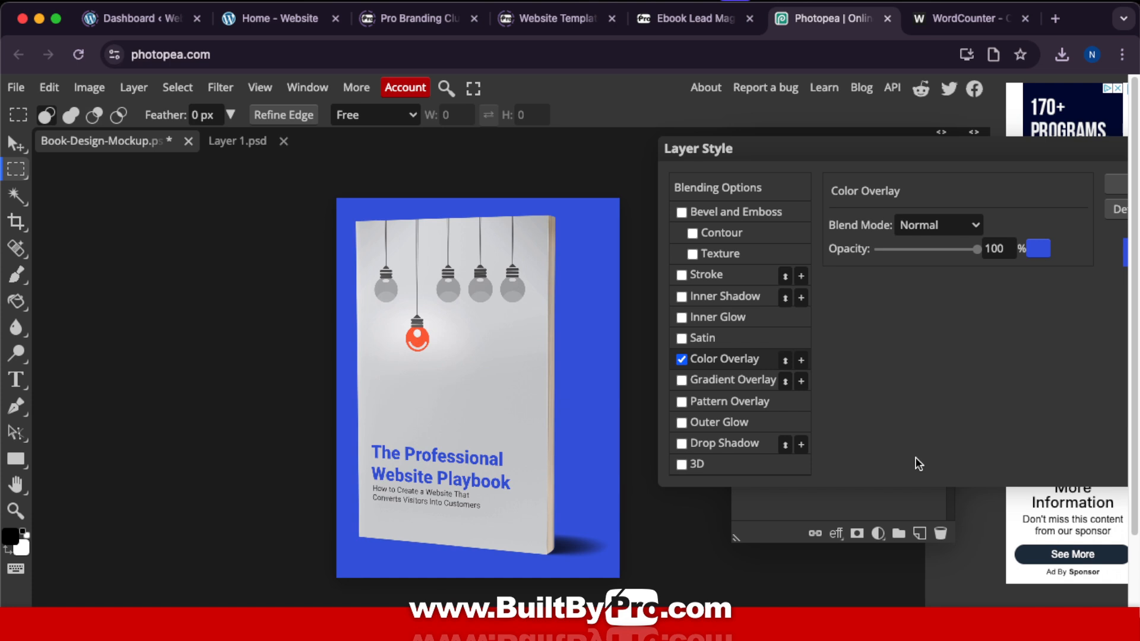
click(1037, 248)
click(189, 314)
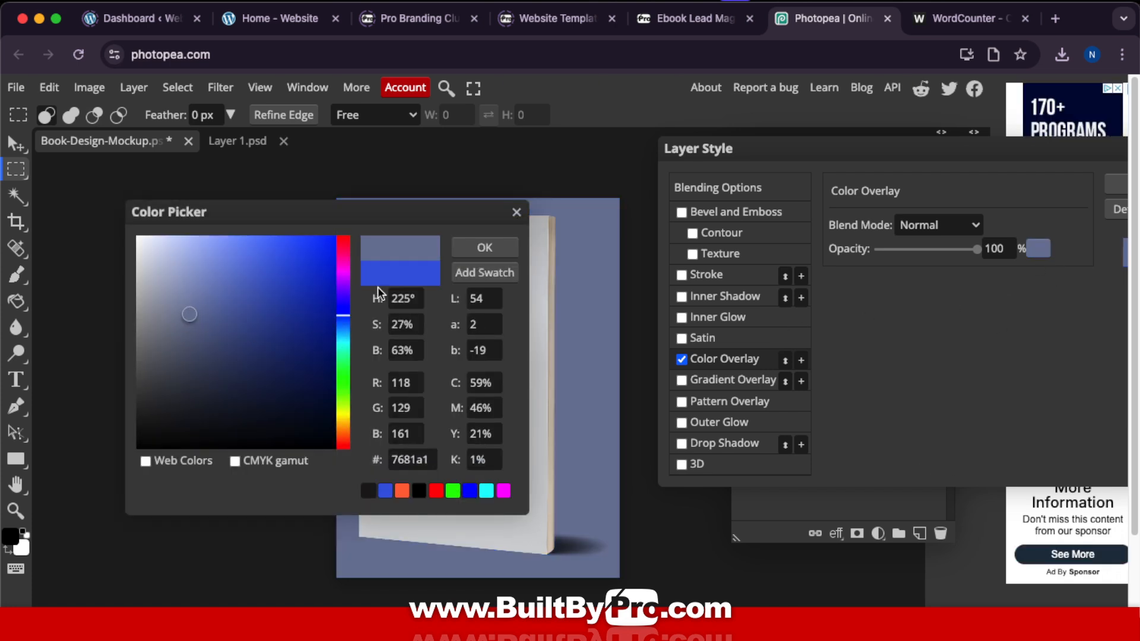
click(498, 246)
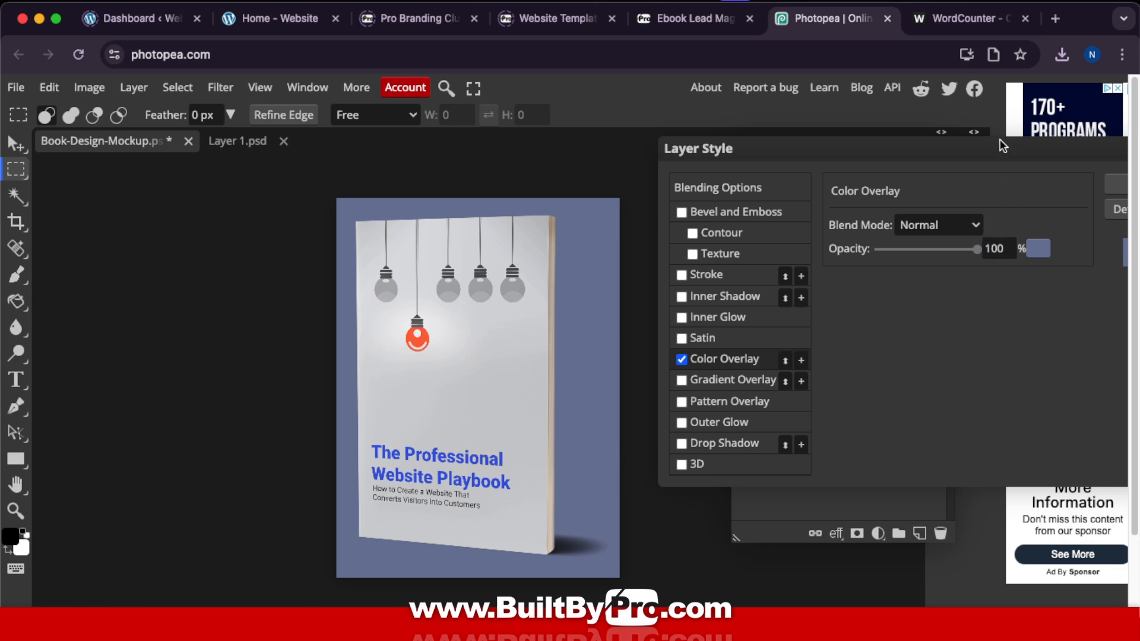
drag(1000, 145, 787, 162)
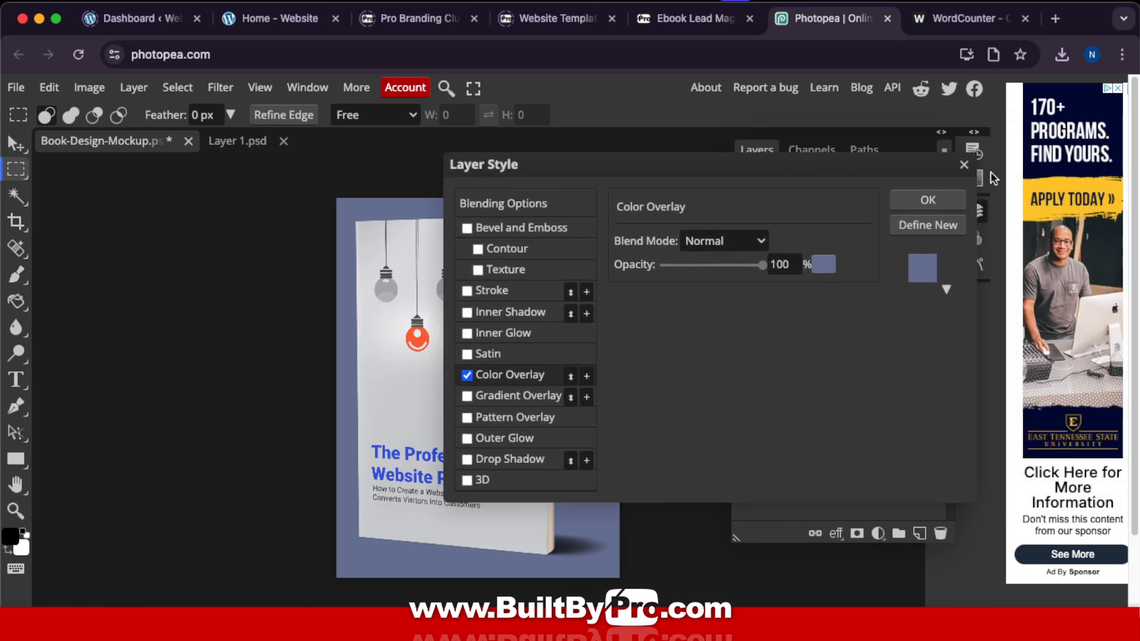
click(941, 200)
Hide the mockup's Background layer for a transparent backdrop and start a PNG export of the book
click(742, 339)
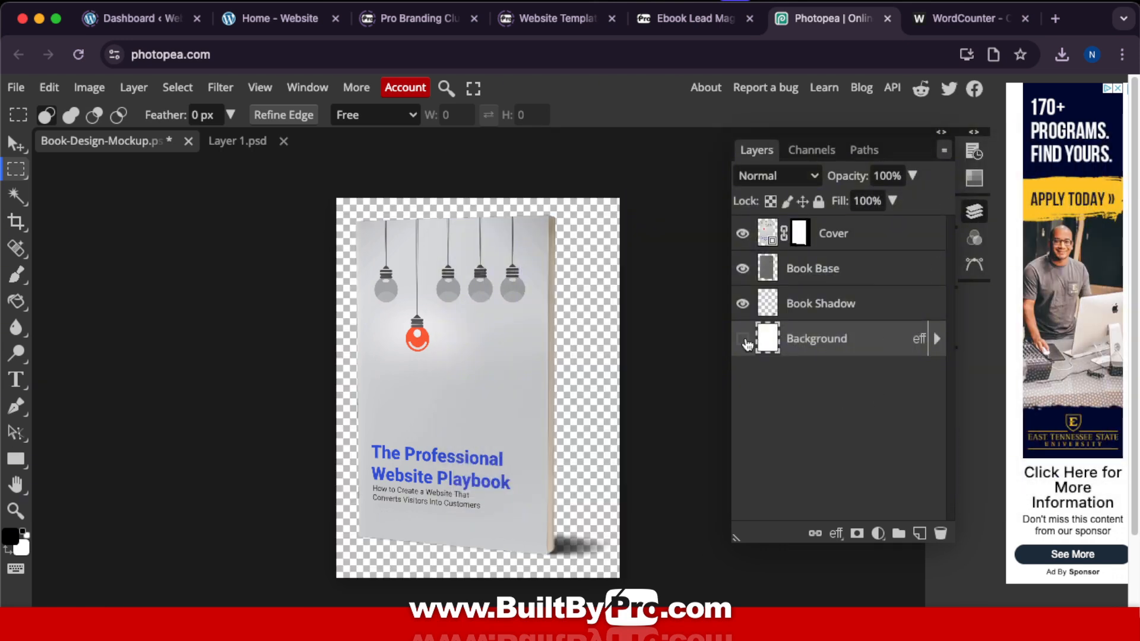
click(17, 89)
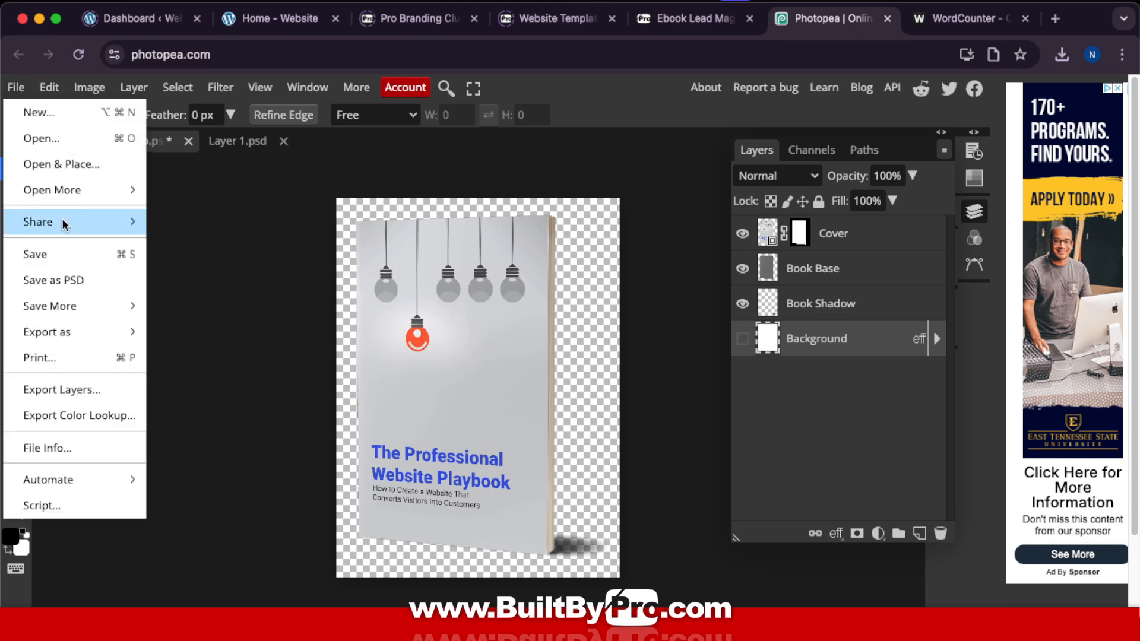
click(206, 330)
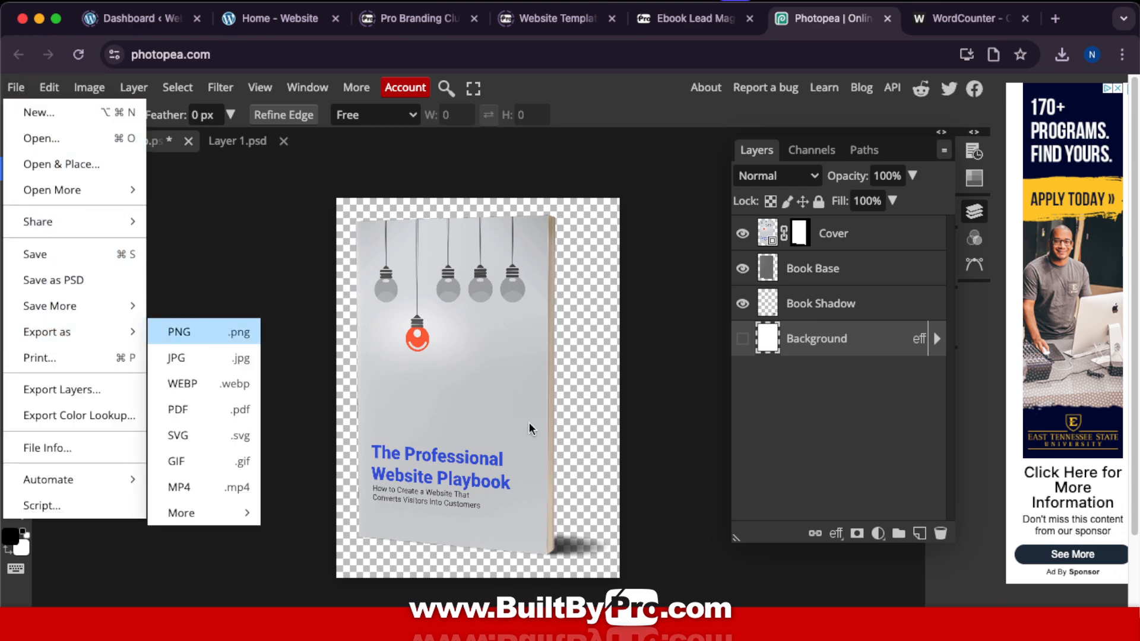
Replace the beginning of the PNG's file name with "Website-Design-"
click(569, 172)
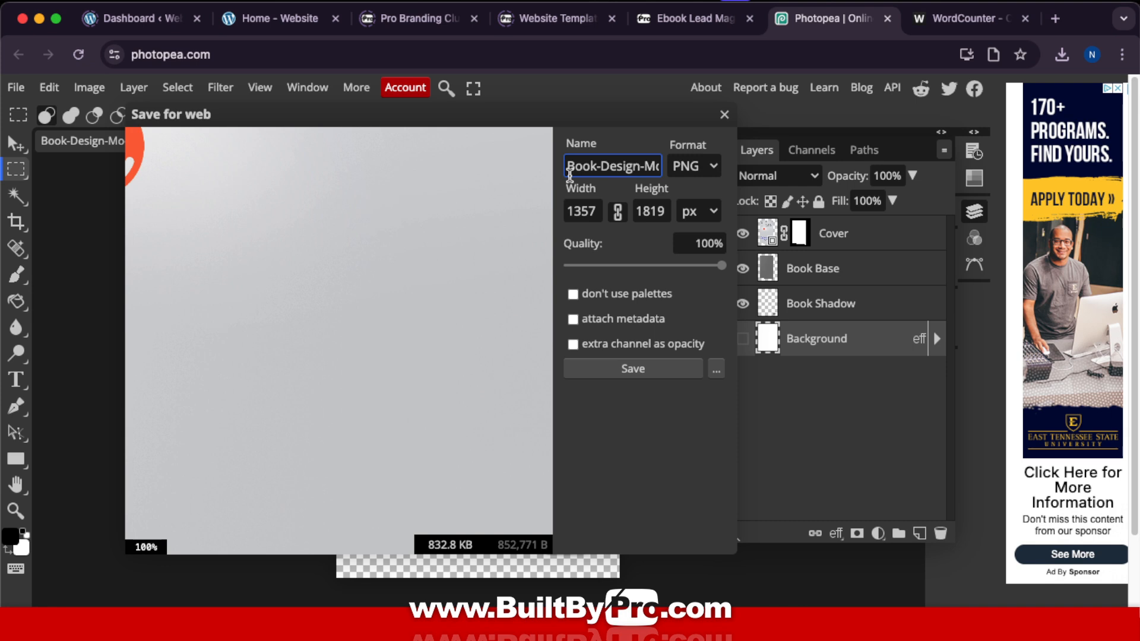
drag(570, 173, 737, 190)
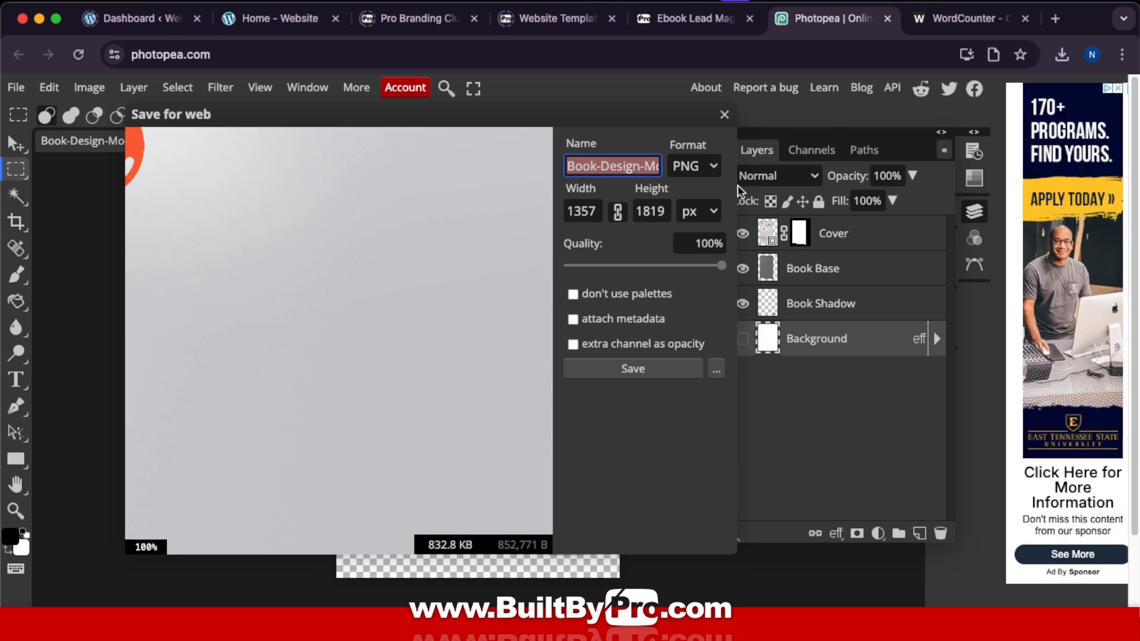
key(Left)
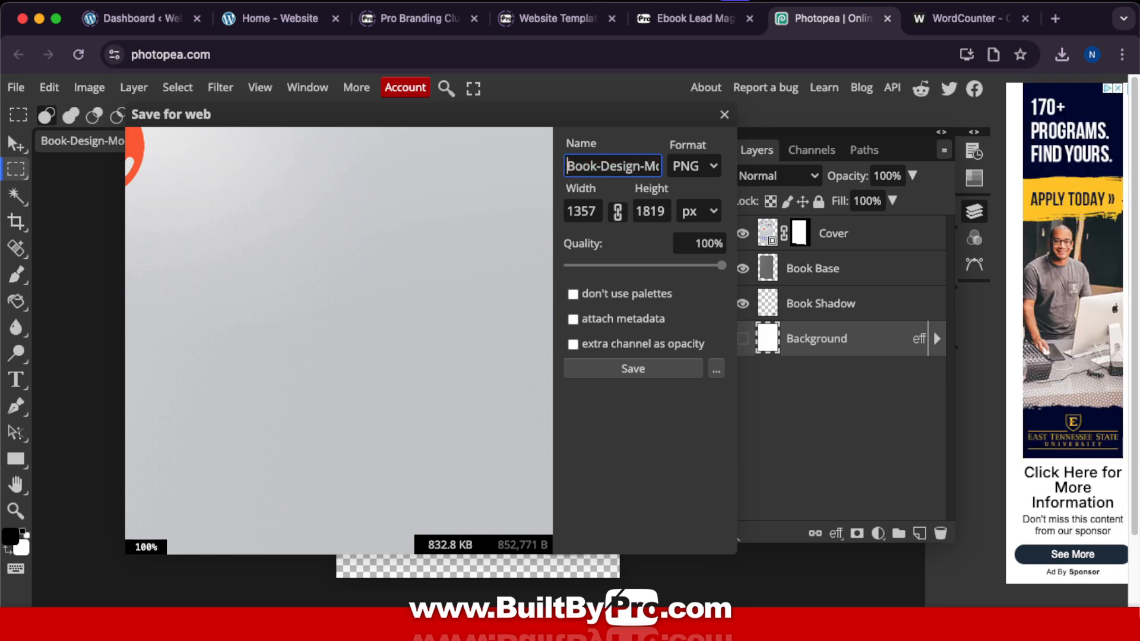
key(Right)
key(Right)
key(Right)
key(Right)
key(Right)
key(Right)
key(Right)
key(Right)
key(Right)
key(Right)
key(Right)
key(Right)
key(BackSpace)
key(BackSpace)
key(BackSpace)
key(BackSpace)
key(BackSpace)
key(BackSpace)
key(BackSpace)
text(Website-Design-)
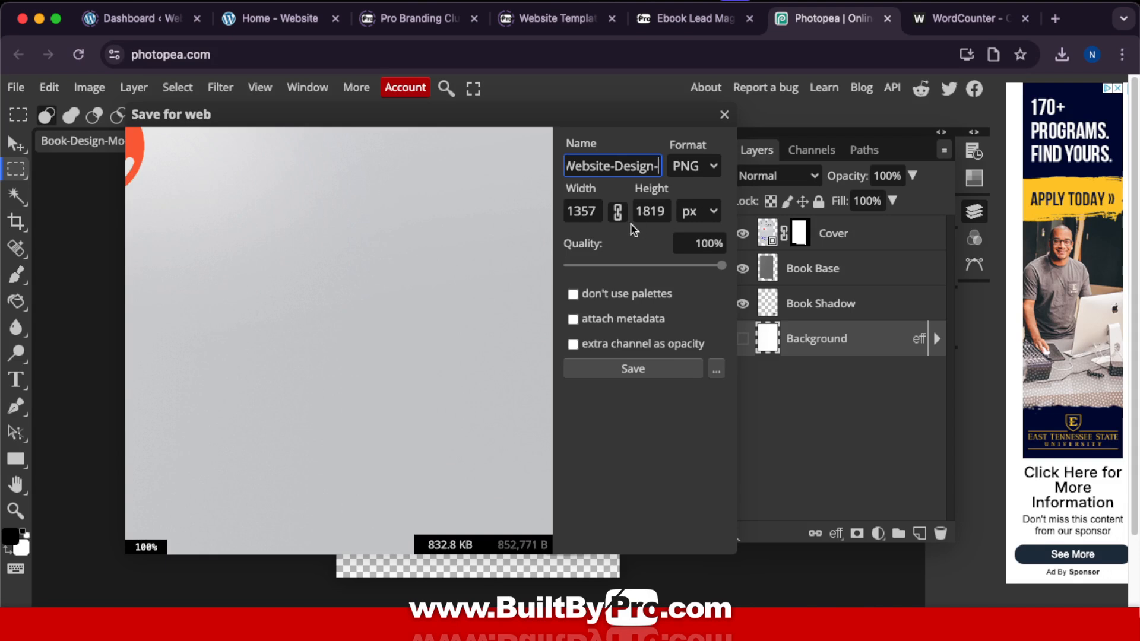
Set the PNG's height to 1000 px with linked proportions and save it
click(667, 210)
drag(668, 210, 619, 213)
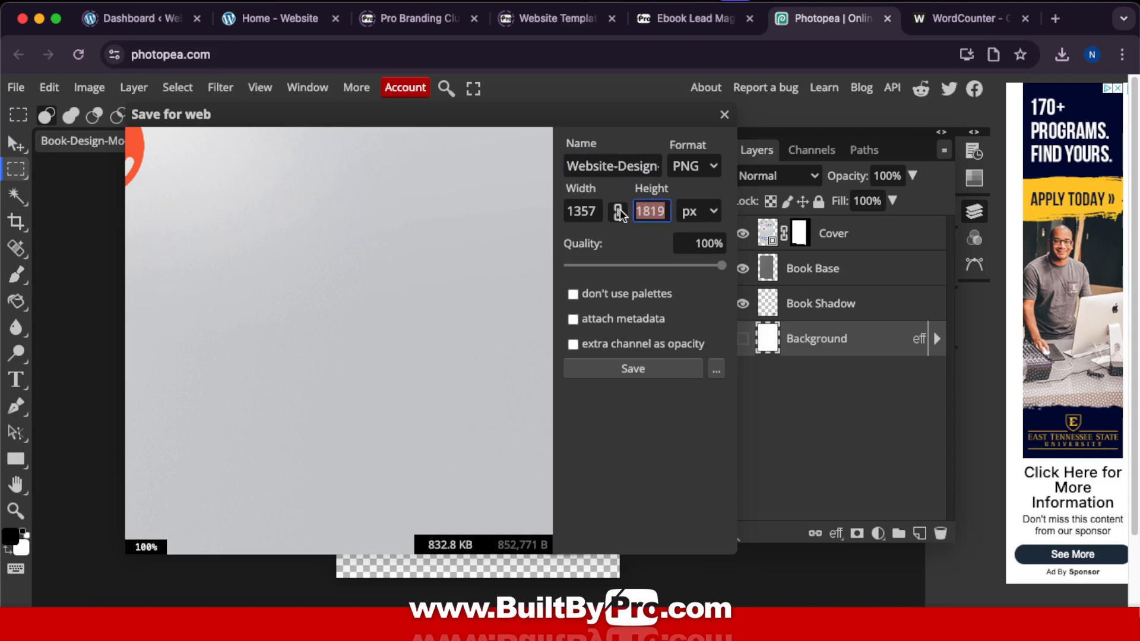
text(1000)
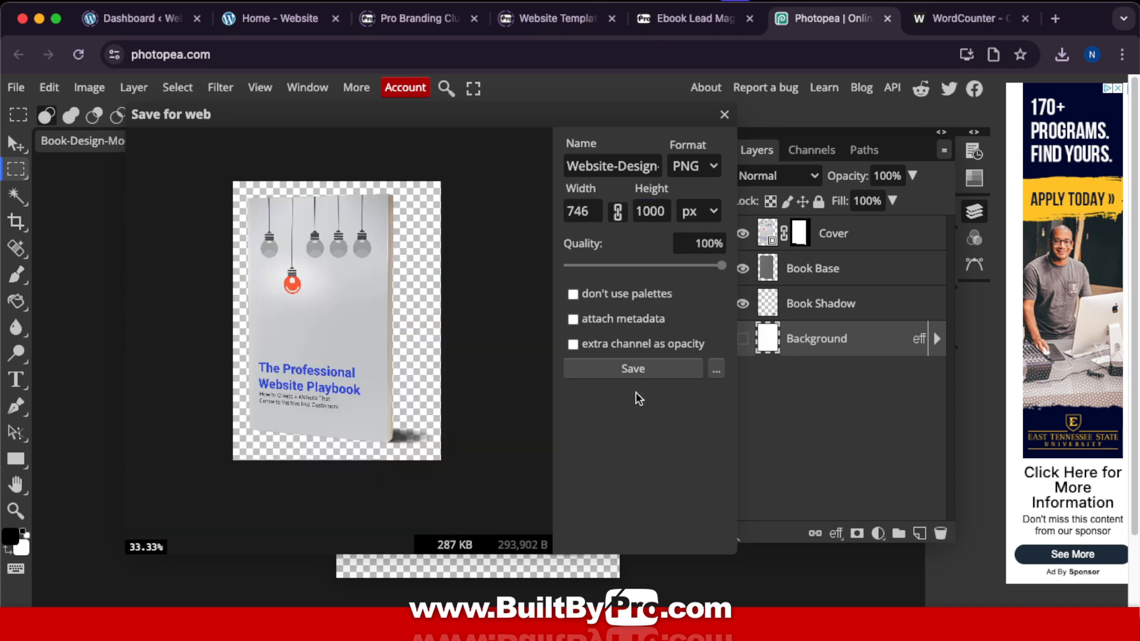
click(653, 369)
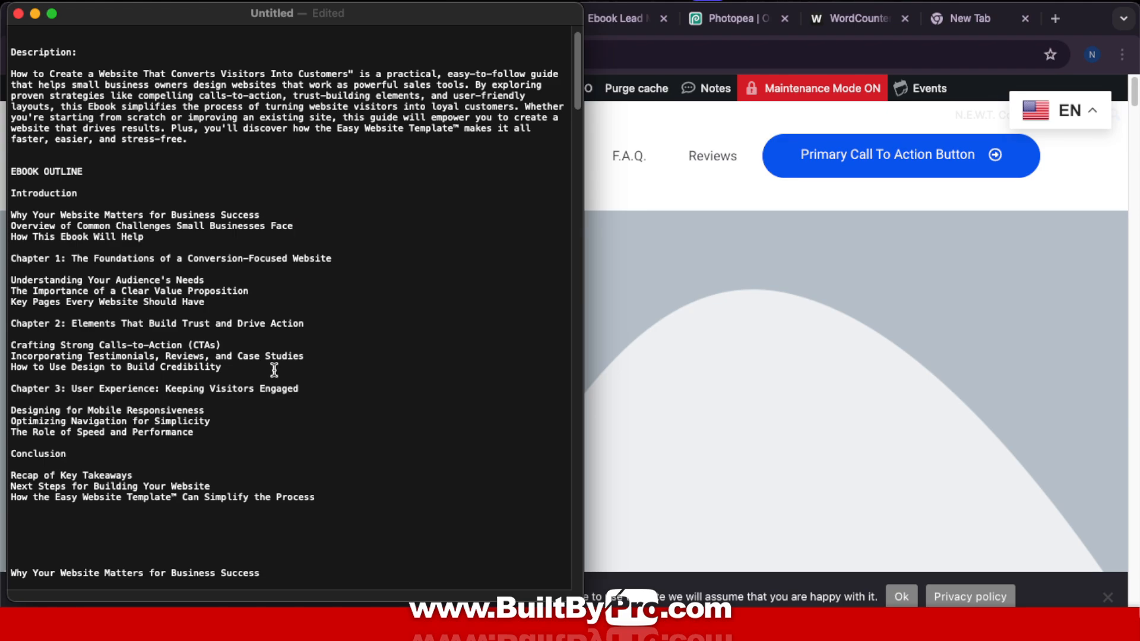
Look through the ebook's outline and chapter text in the untitled text document
scroll(274, 368, down, 20)
scroll(276, 370, down, 20)
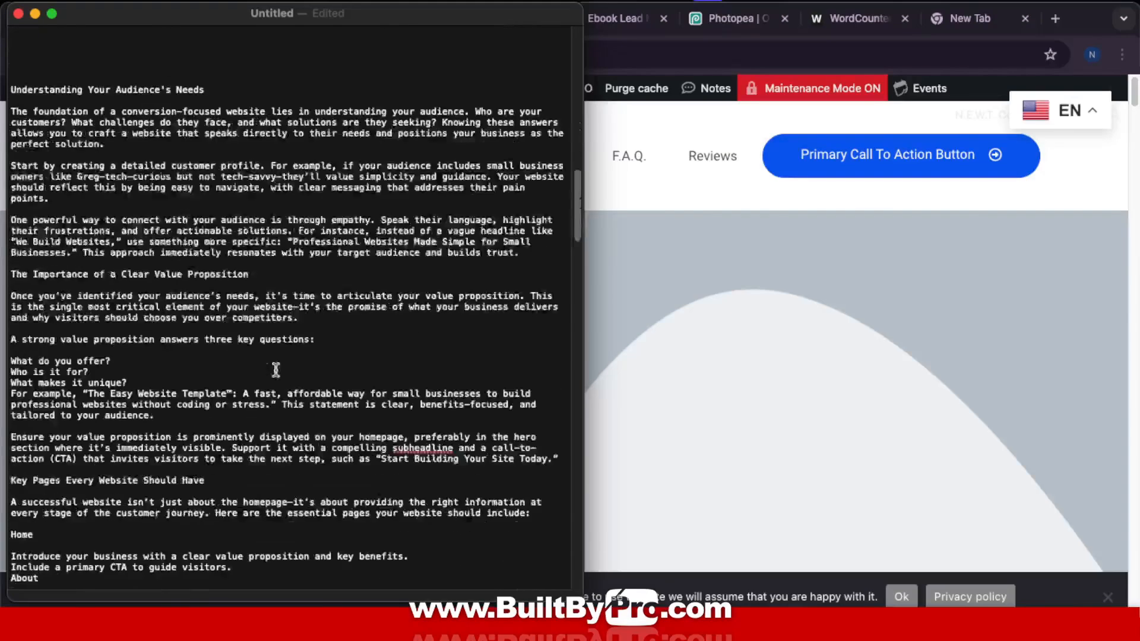
scroll(276, 370, down, 15)
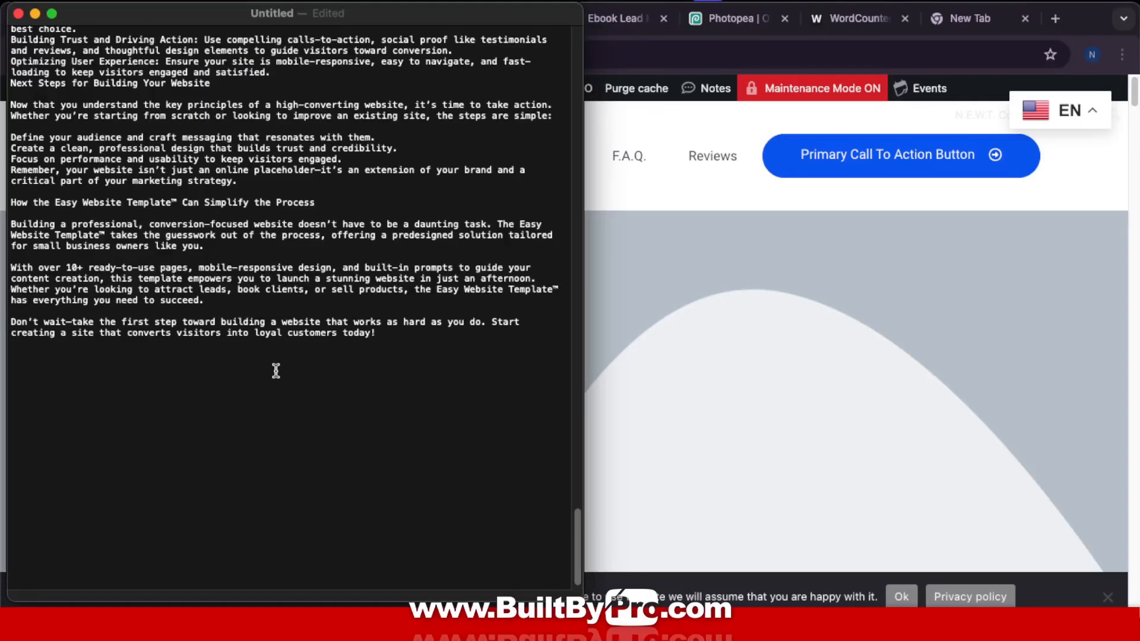
scroll(276, 372, up, 15)
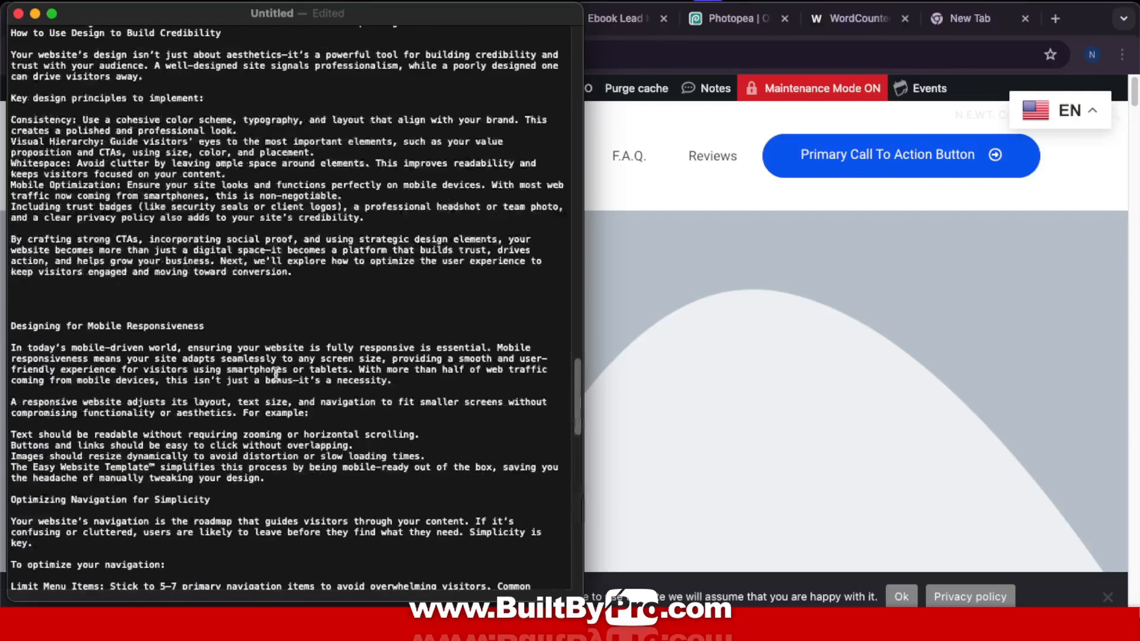
Switch to Photopea in the browser and start a JPG export of the flat cover in Layer 1.psd
click(740, 239)
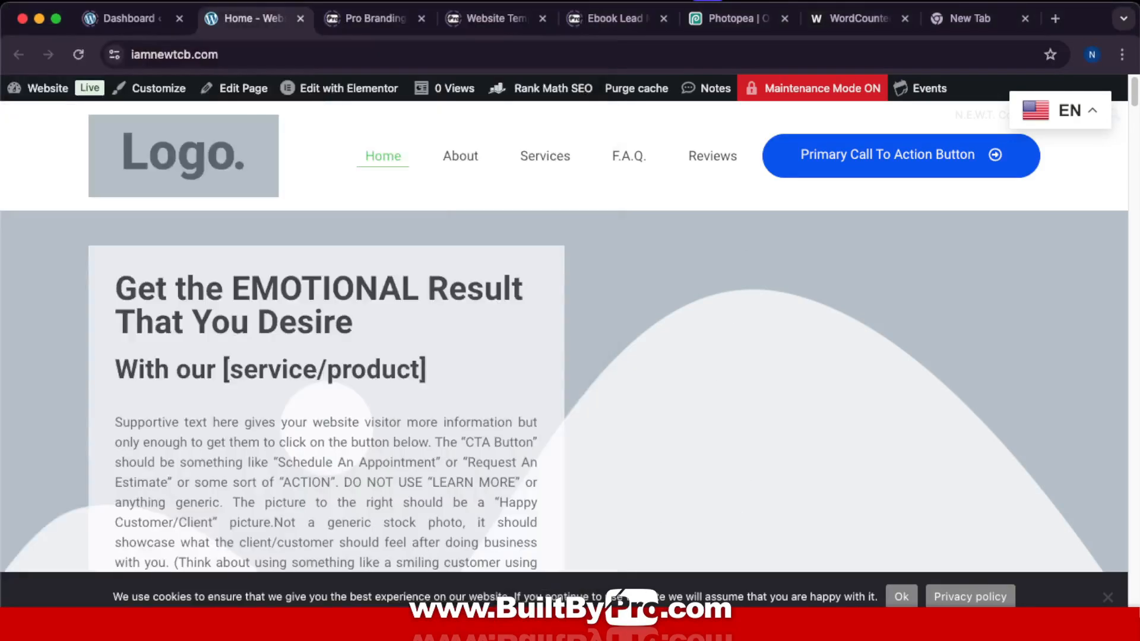
click(739, 23)
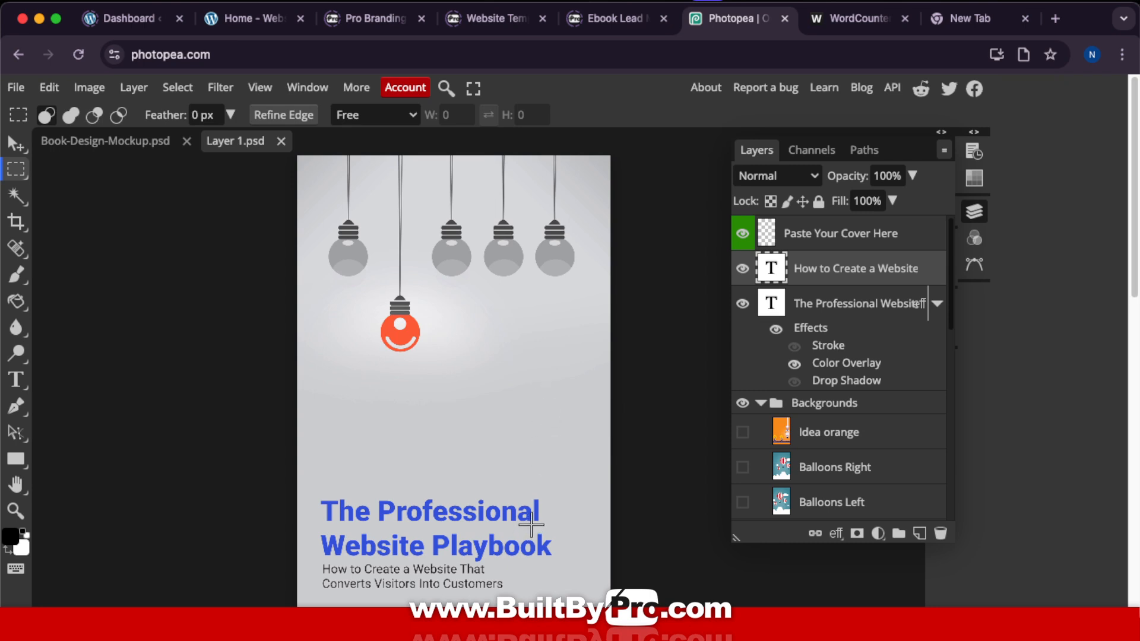
click(23, 87)
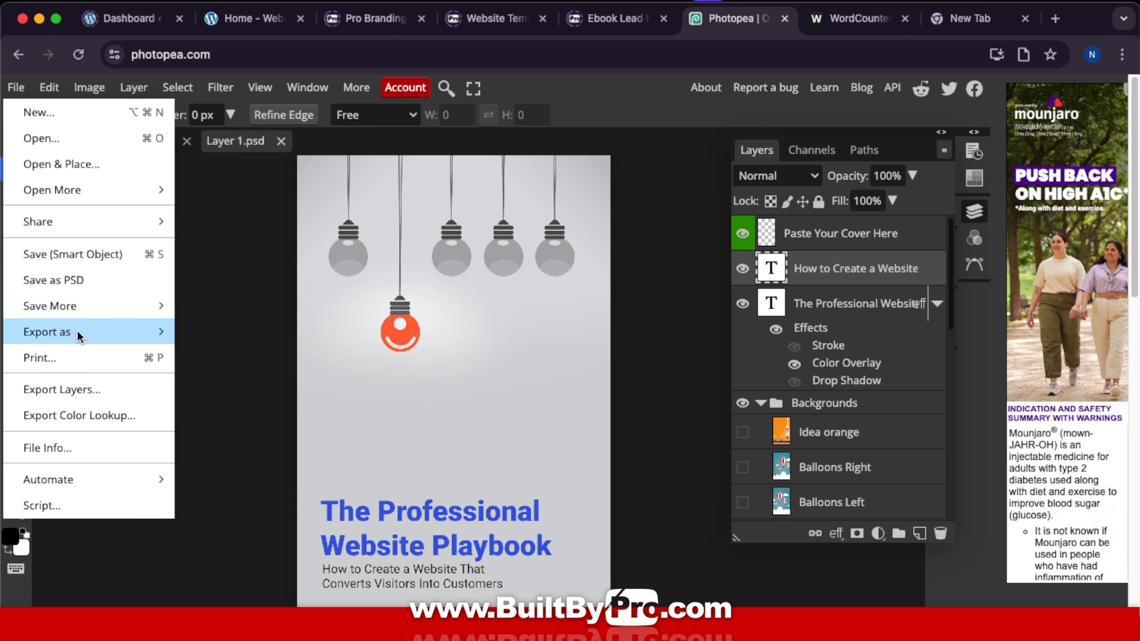
mouse_move(78, 330)
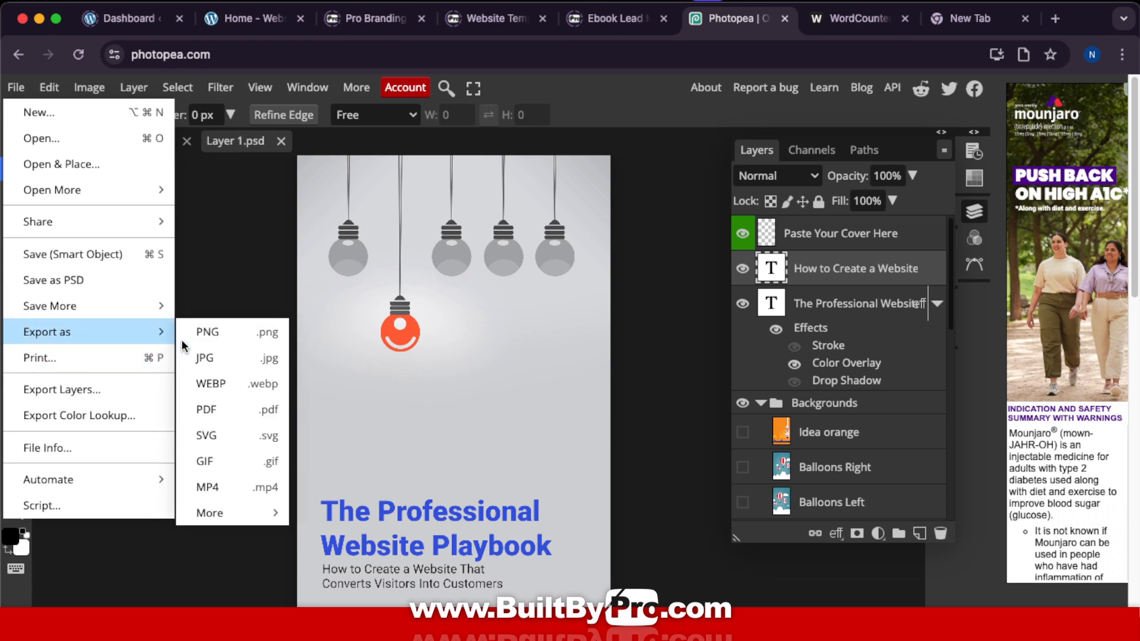
click(223, 358)
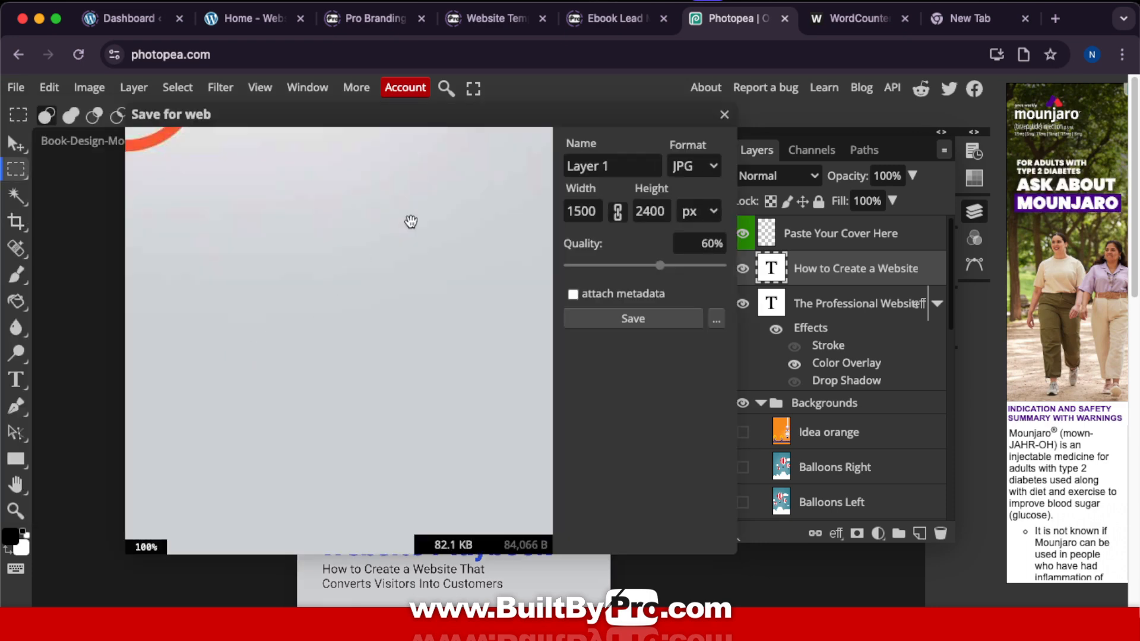
Name the JPG "website design ebook hero", save it, and dismiss the ad-removal offer
click(623, 162)
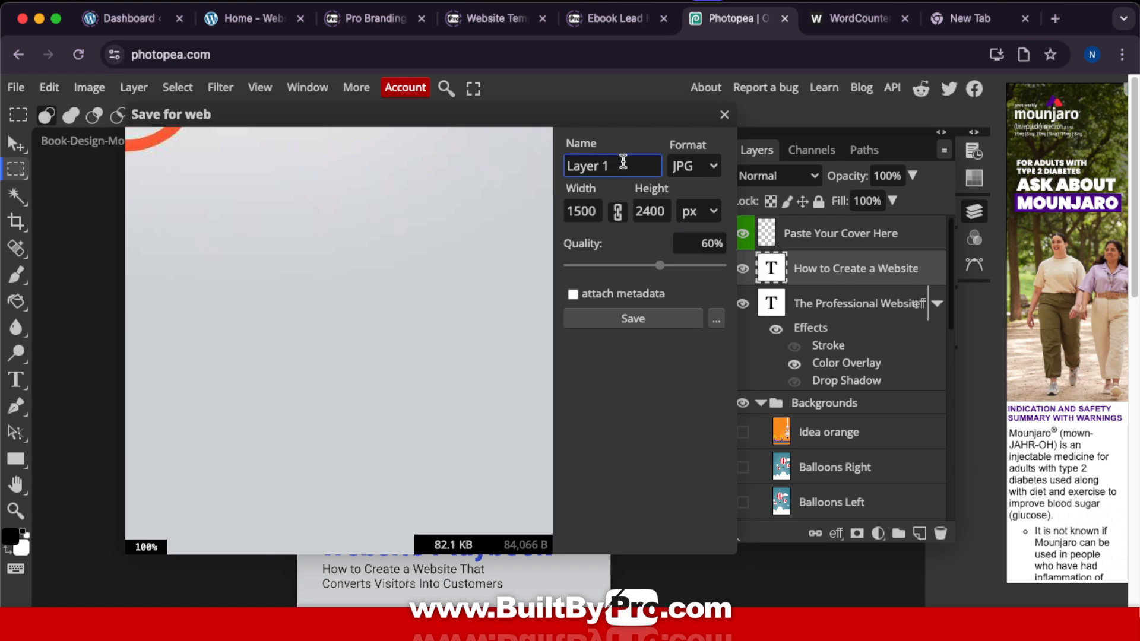
key(super+a)
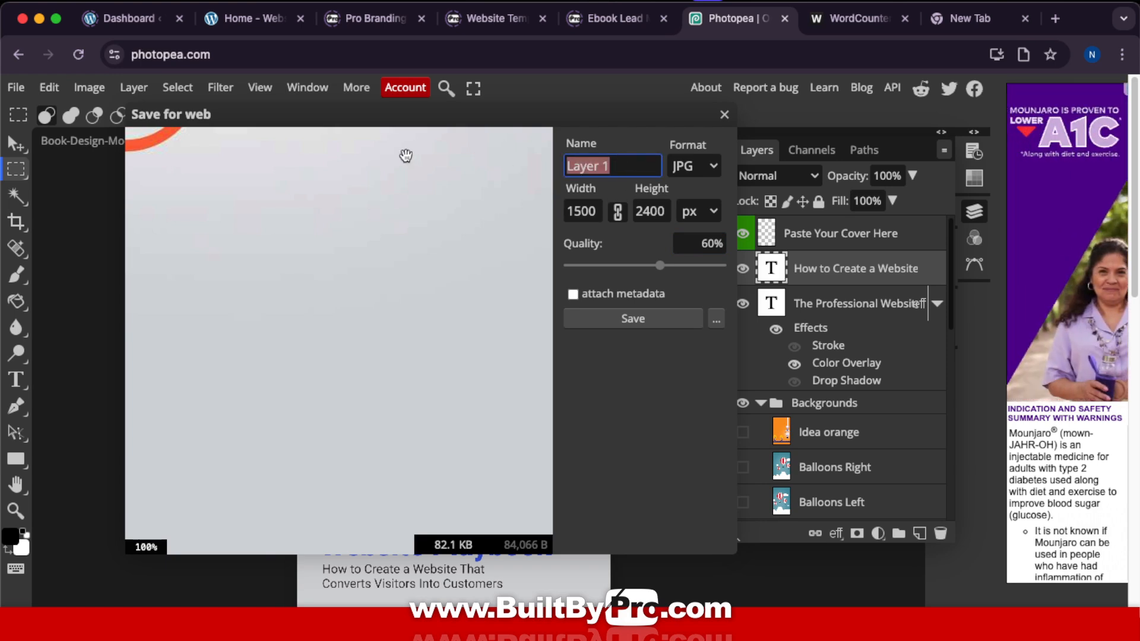
key(super+v)
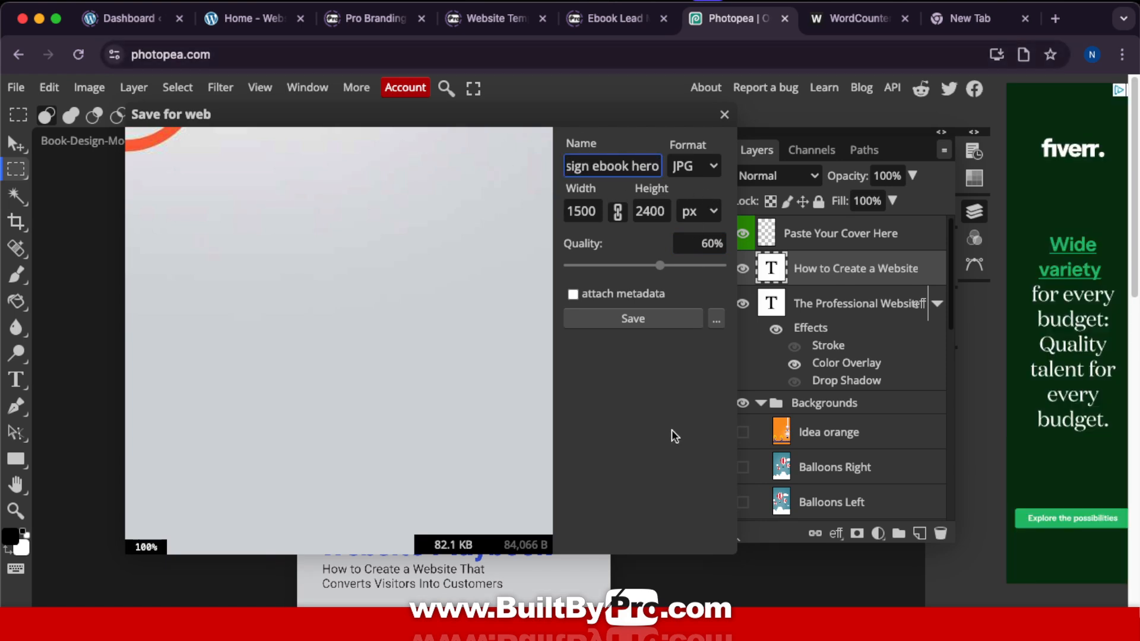
click(646, 322)
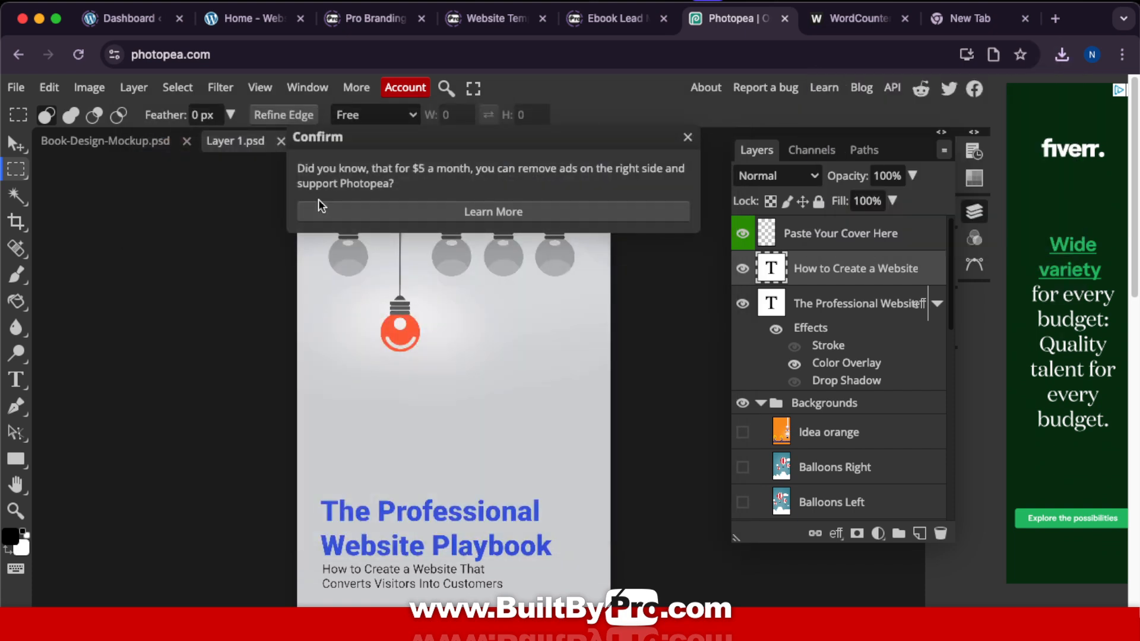
click(687, 138)
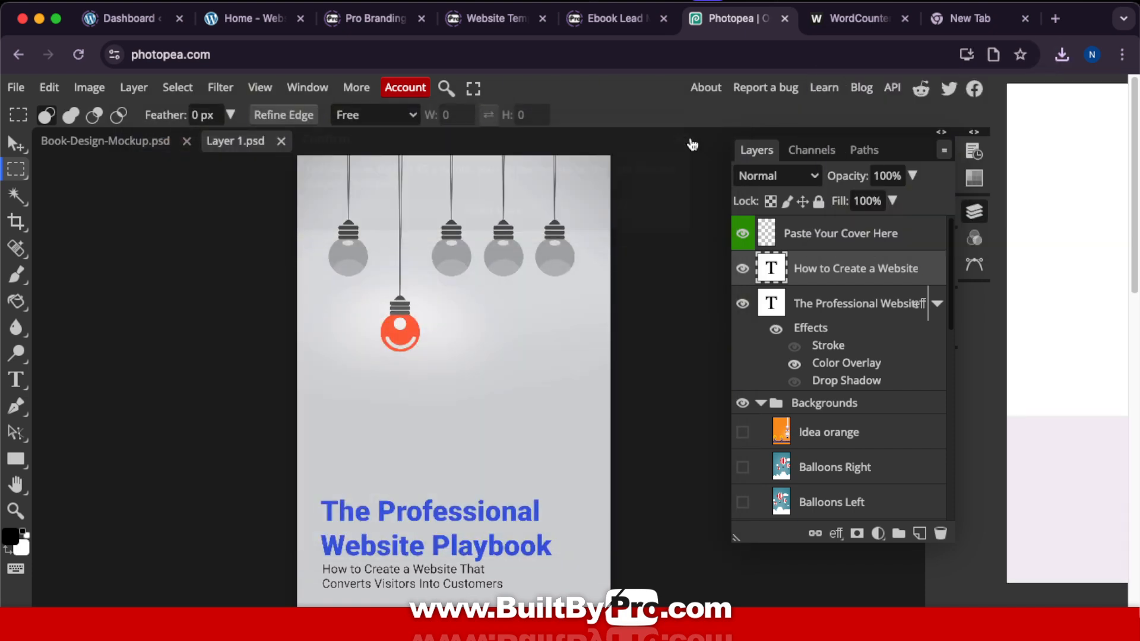
Open Google Docs from the Google apps in the empty browser tab and create a blank document
click(974, 20)
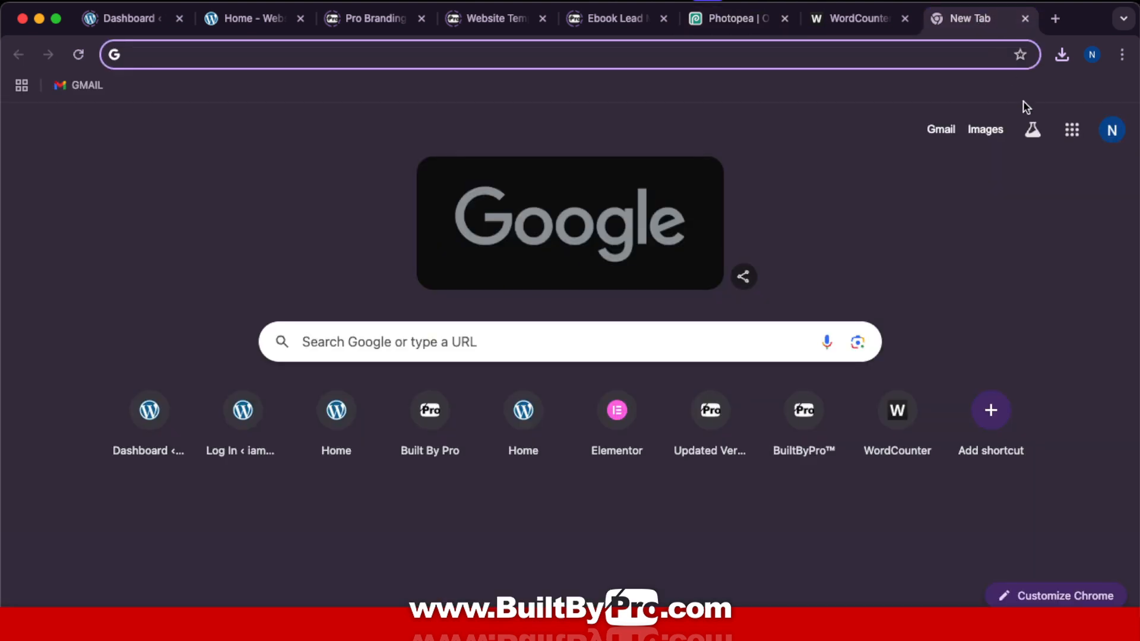
click(1075, 135)
scroll(1066, 356, down, 7)
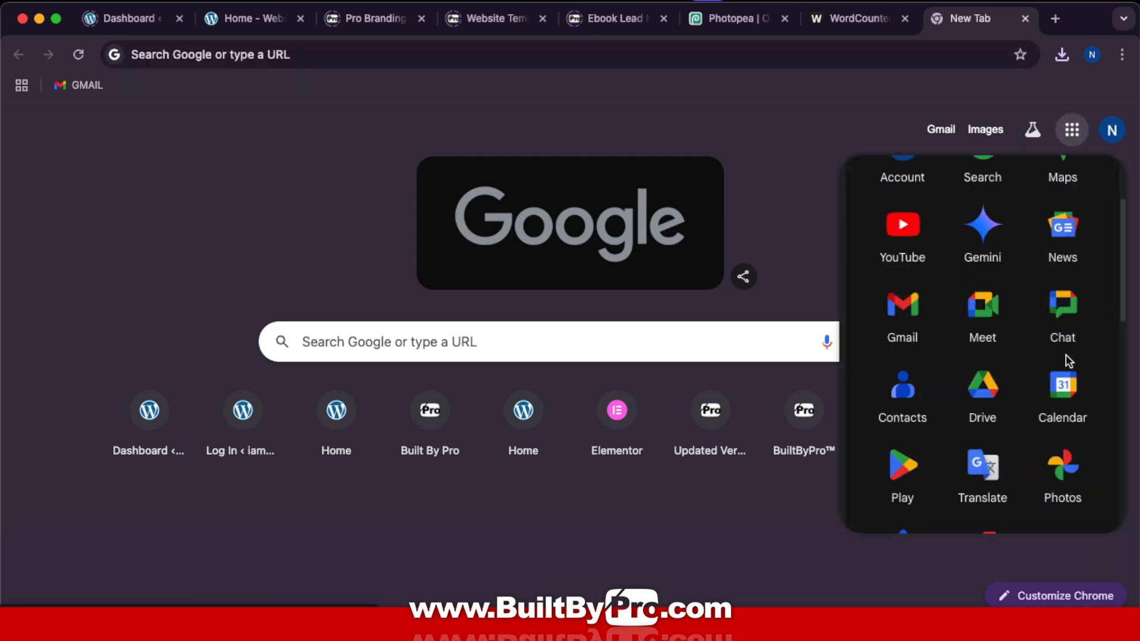
click(1004, 337)
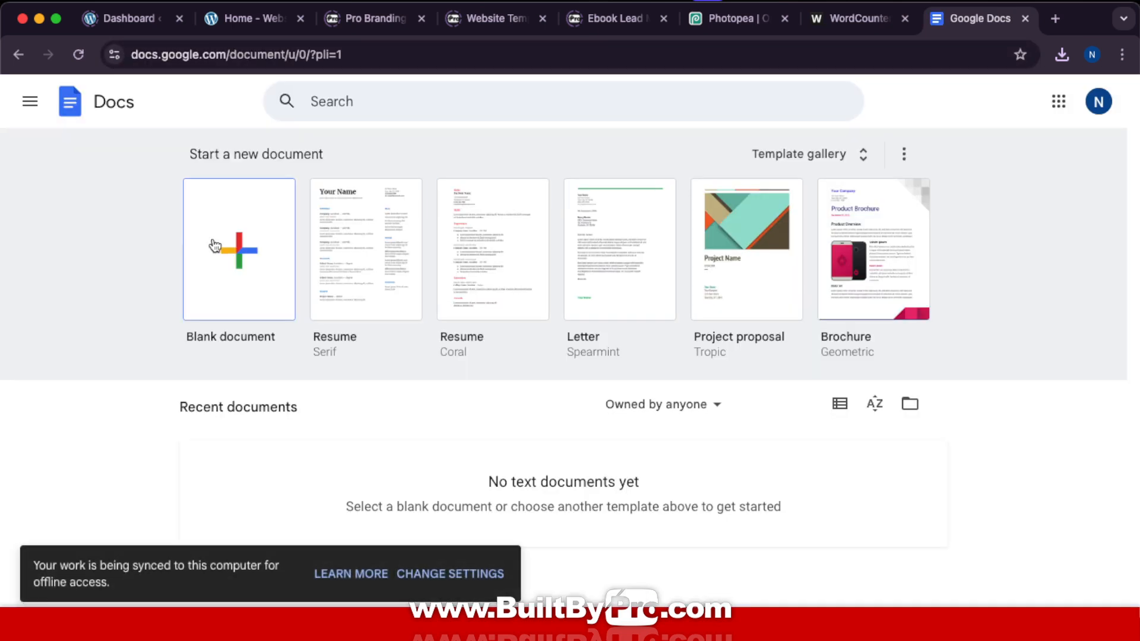
click(235, 249)
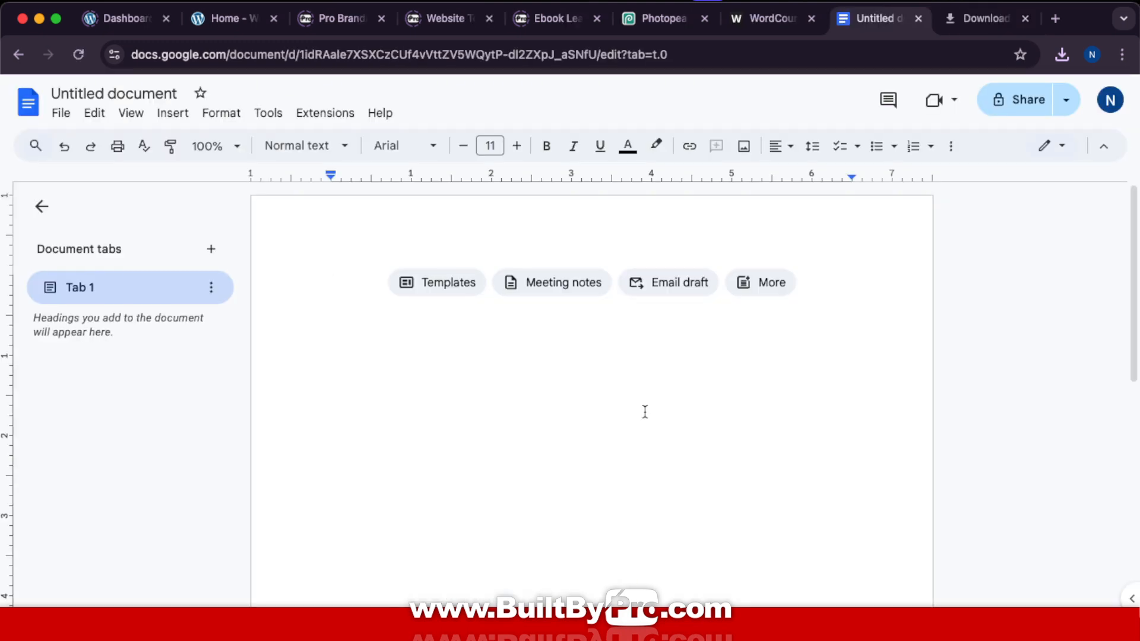
Insert the cover image "website design ebook hero.jpg" from the computer's Website Files folder into the document
click(174, 112)
mouse_move(204, 149)
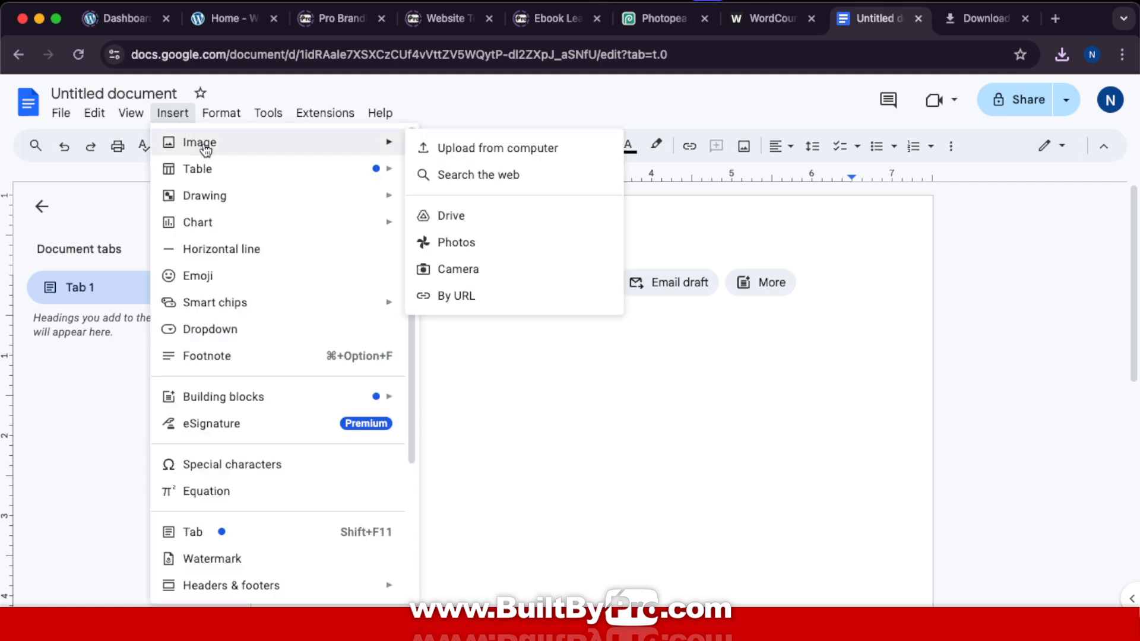
click(490, 148)
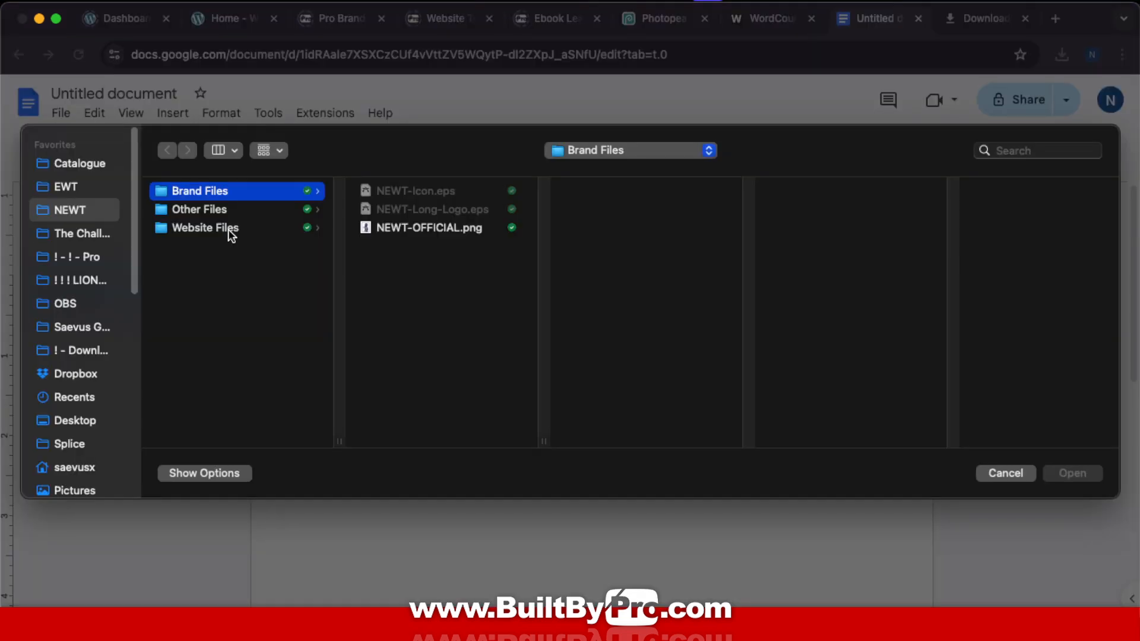
click(227, 228)
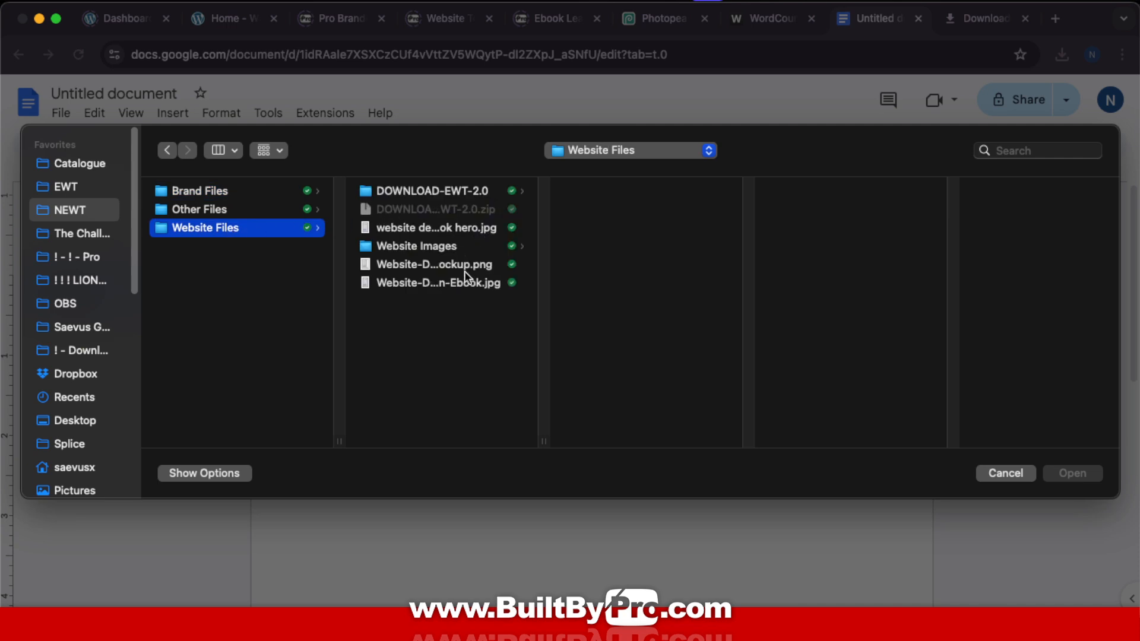
click(457, 232)
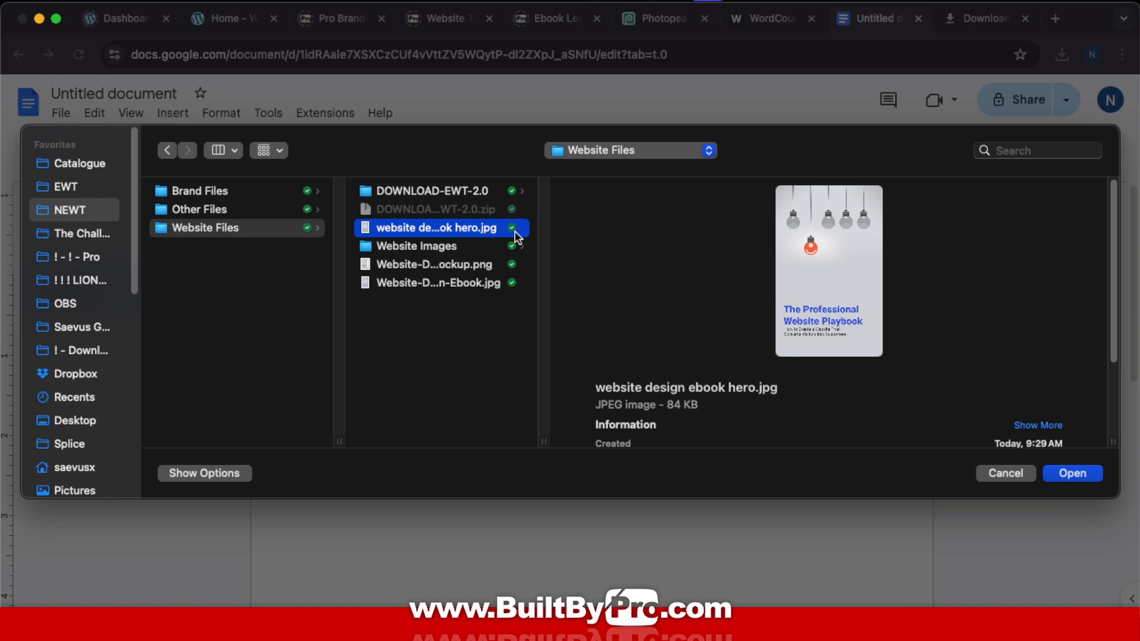
scroll(830, 353, down, 3)
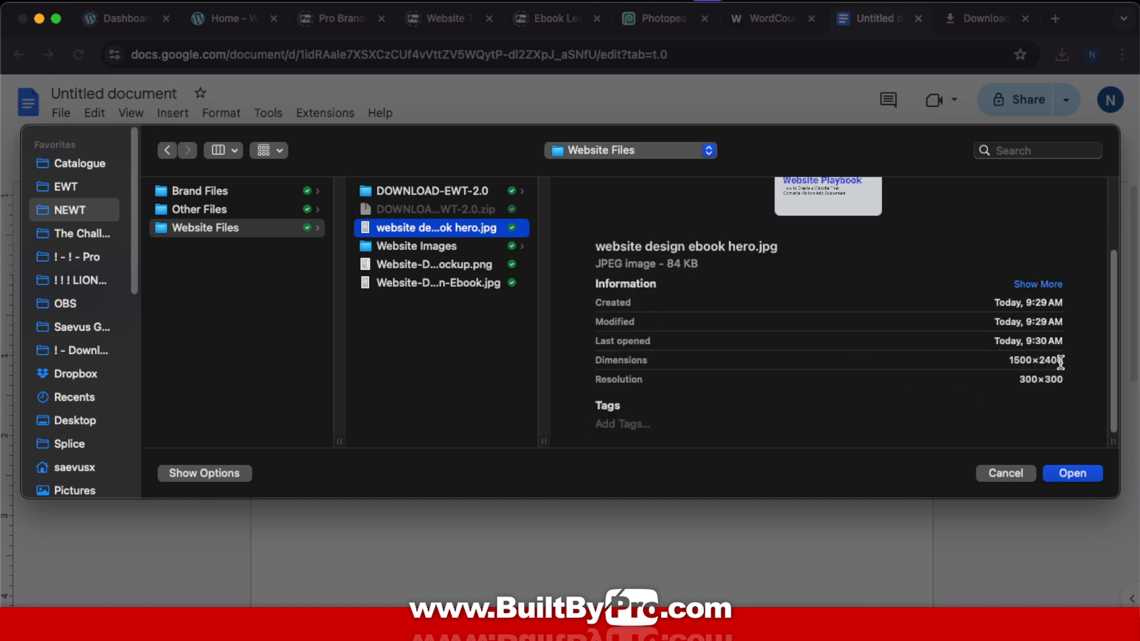
click(1075, 473)
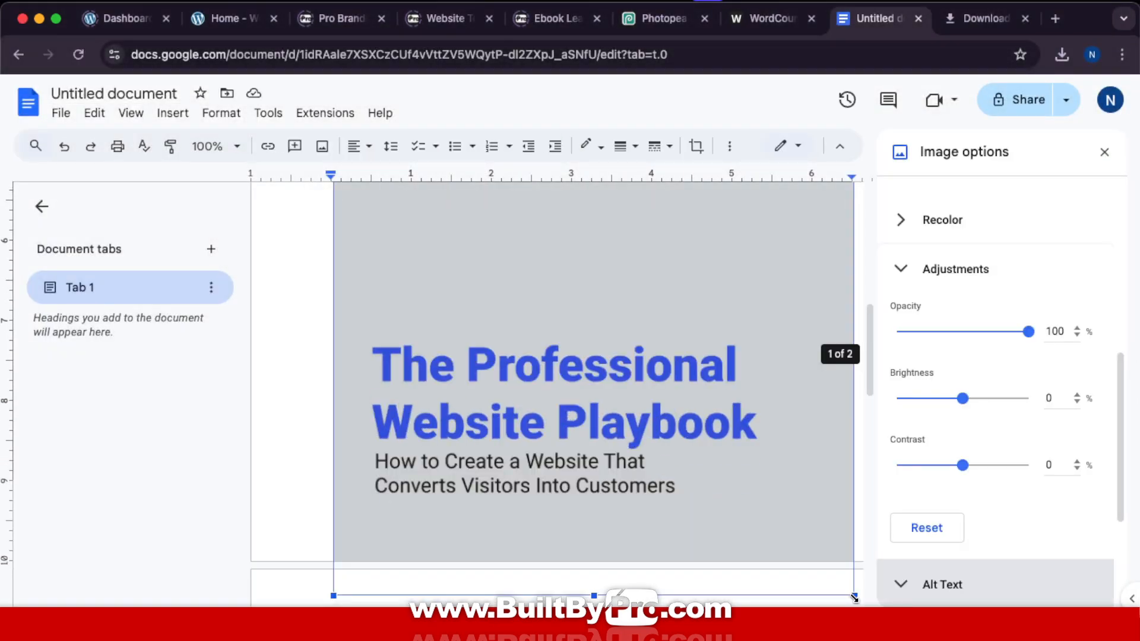
Shrink the cover image proportionally to about 5 inches wide and center it on the page
drag(854, 597, 735, 406)
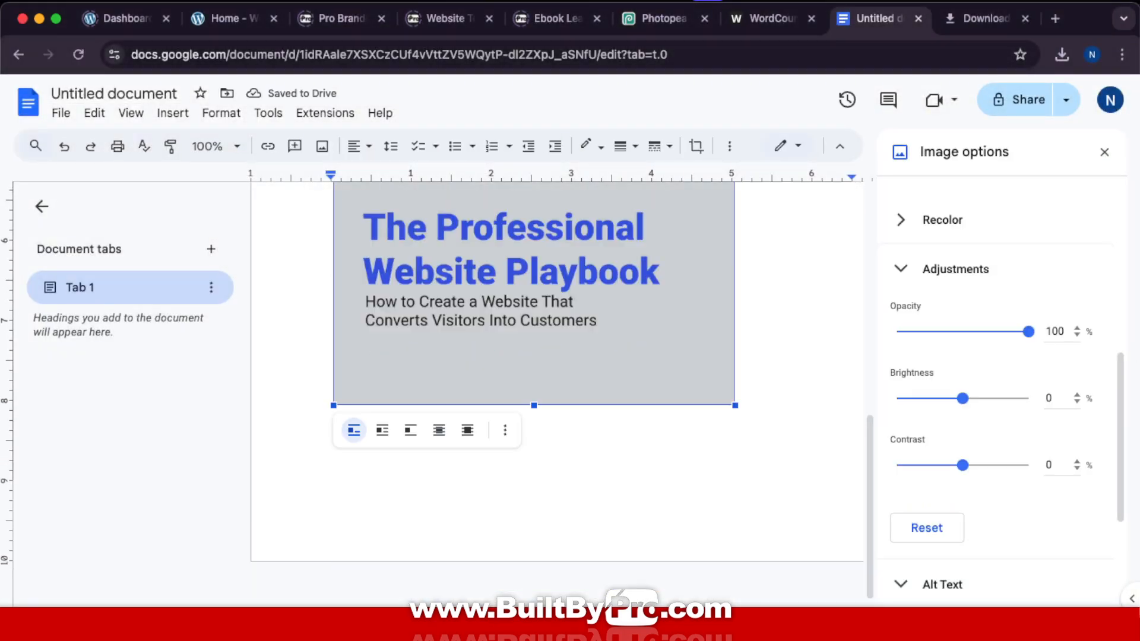
click(368, 146)
click(387, 177)
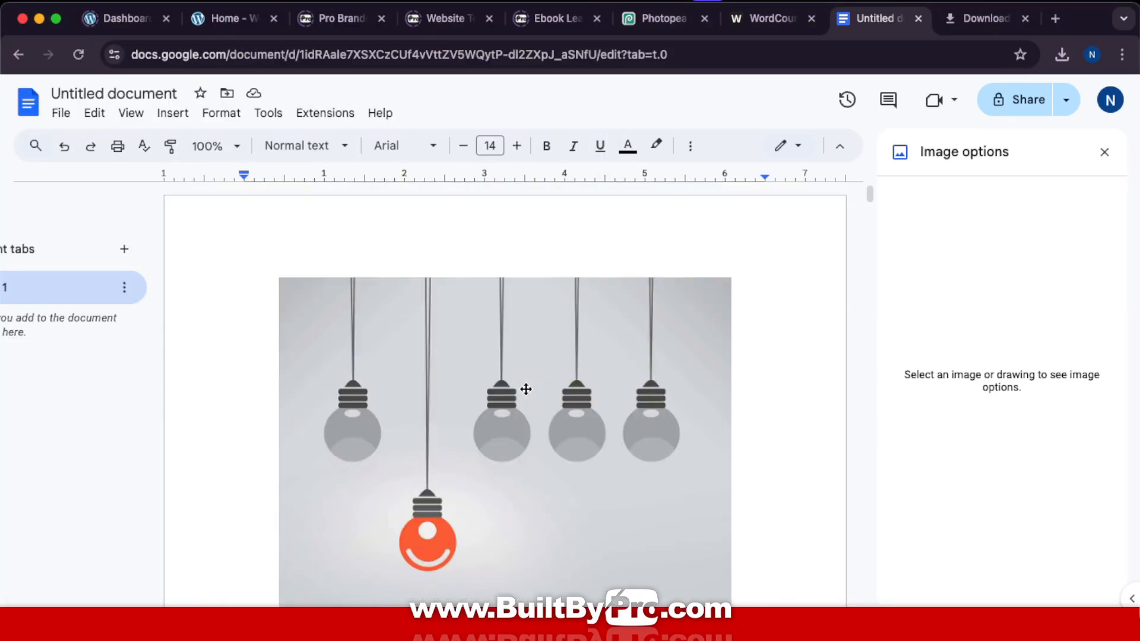
Review the whole ebook document from the cover image through the chapters, checking layout and page order
scroll(526, 389, down, 5)
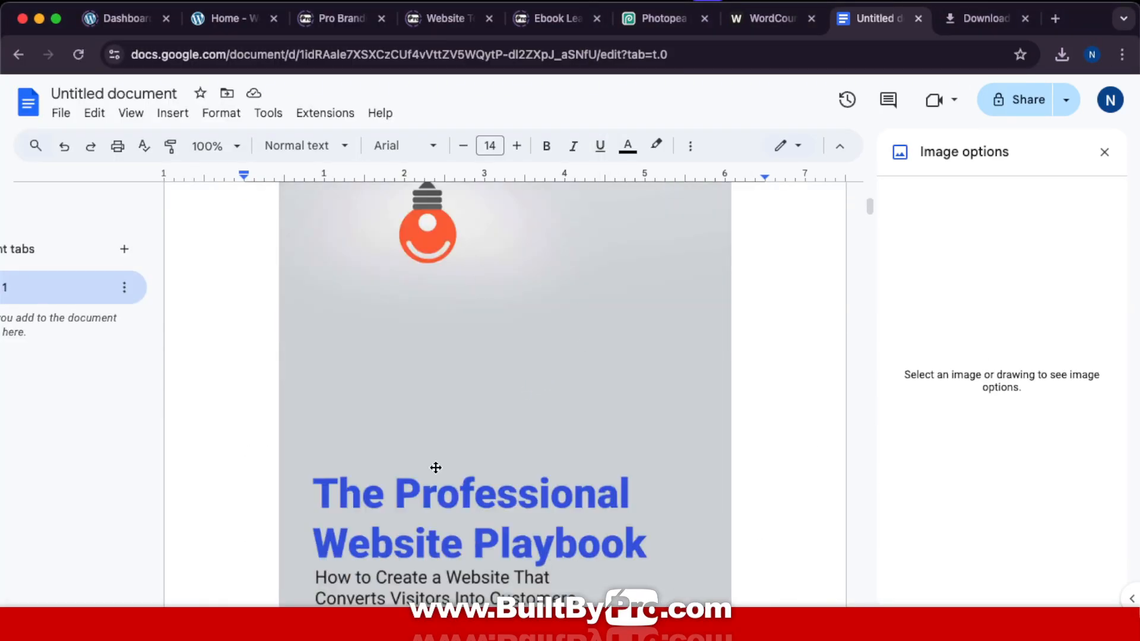
scroll(539, 371, down, 20)
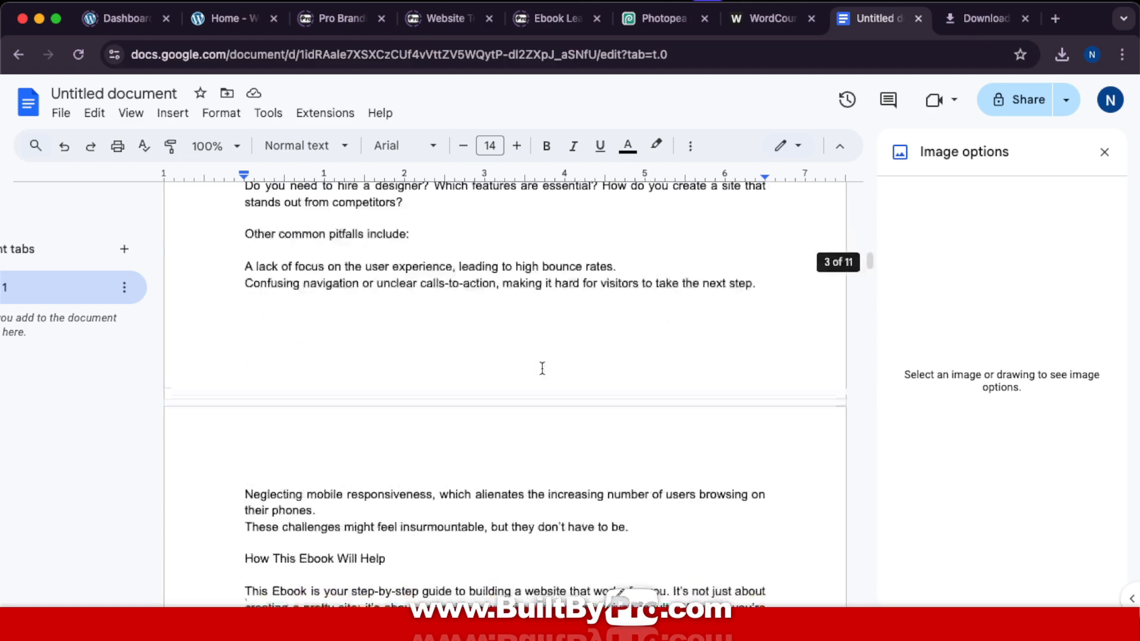
scroll(541, 365, down, 20)
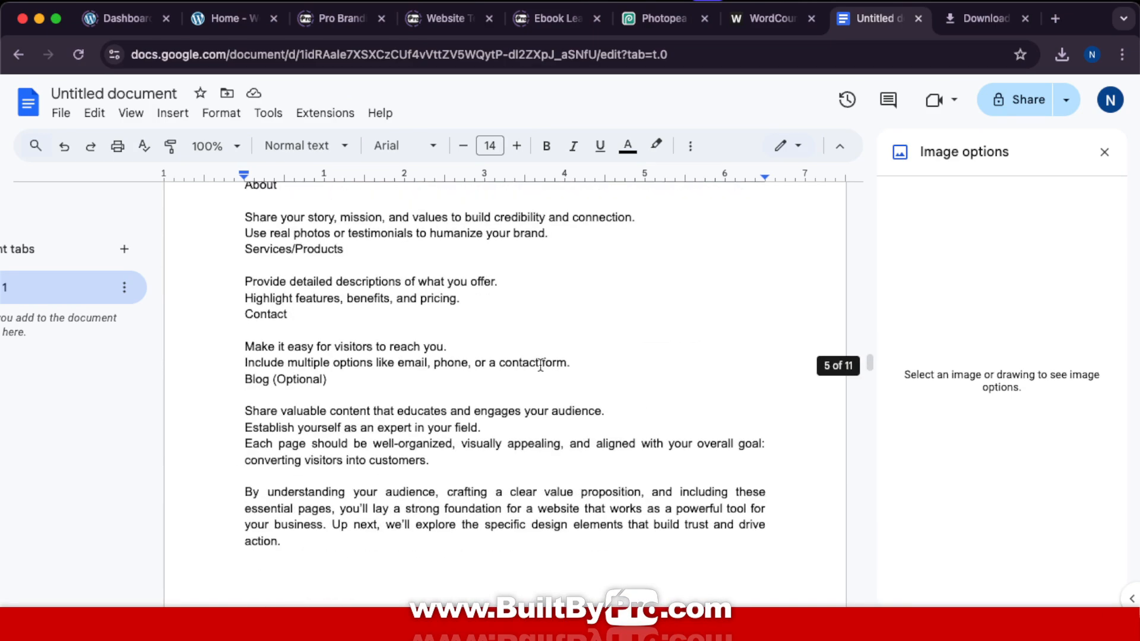
scroll(540, 365, down, 15)
scroll(541, 363, up, 20)
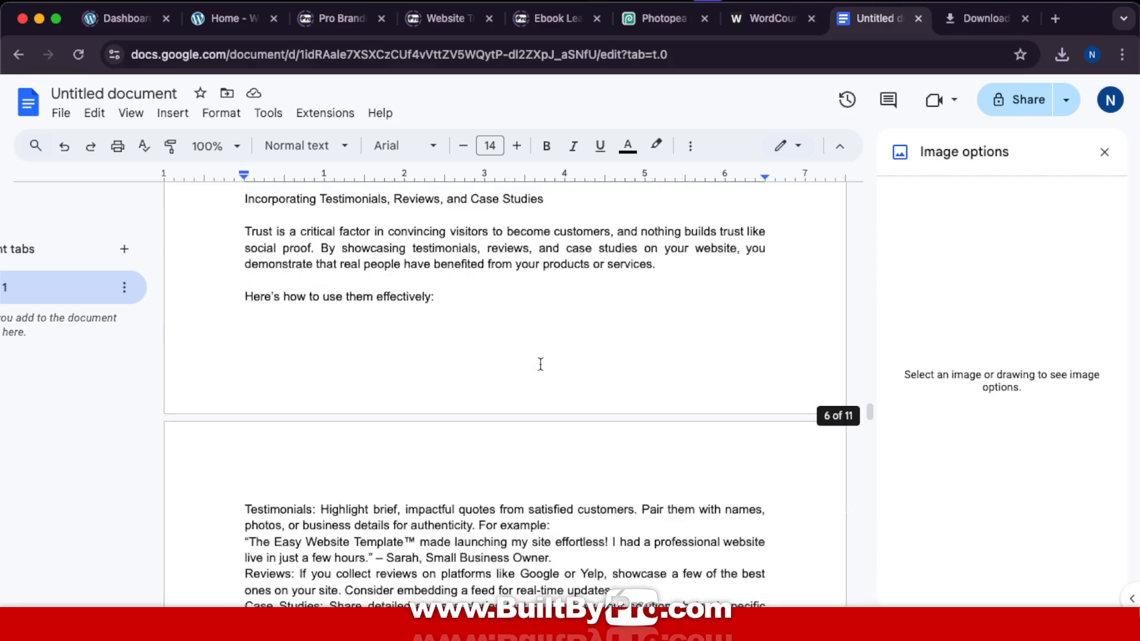
scroll(540, 363, up, 20)
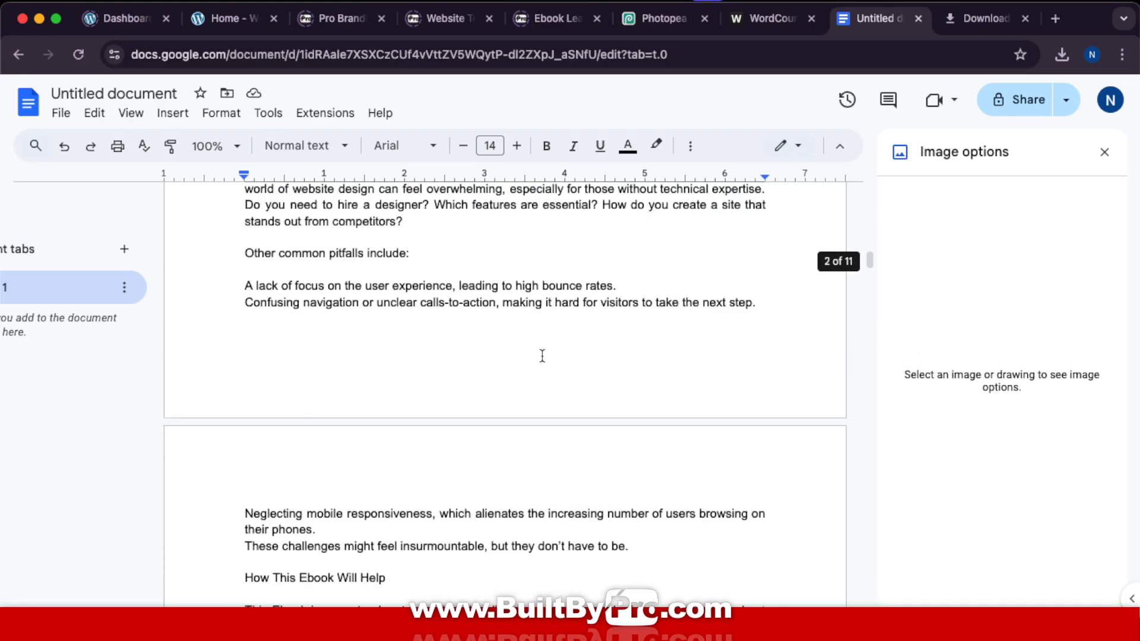
scroll(542, 355, up, 6)
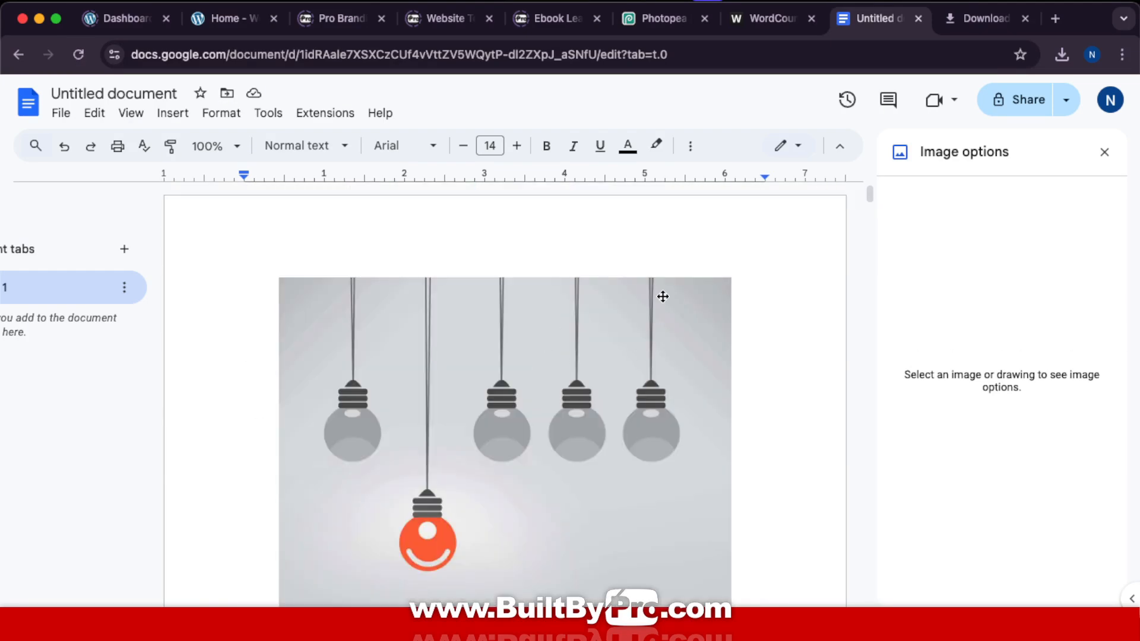
scroll(608, 380, down, 20)
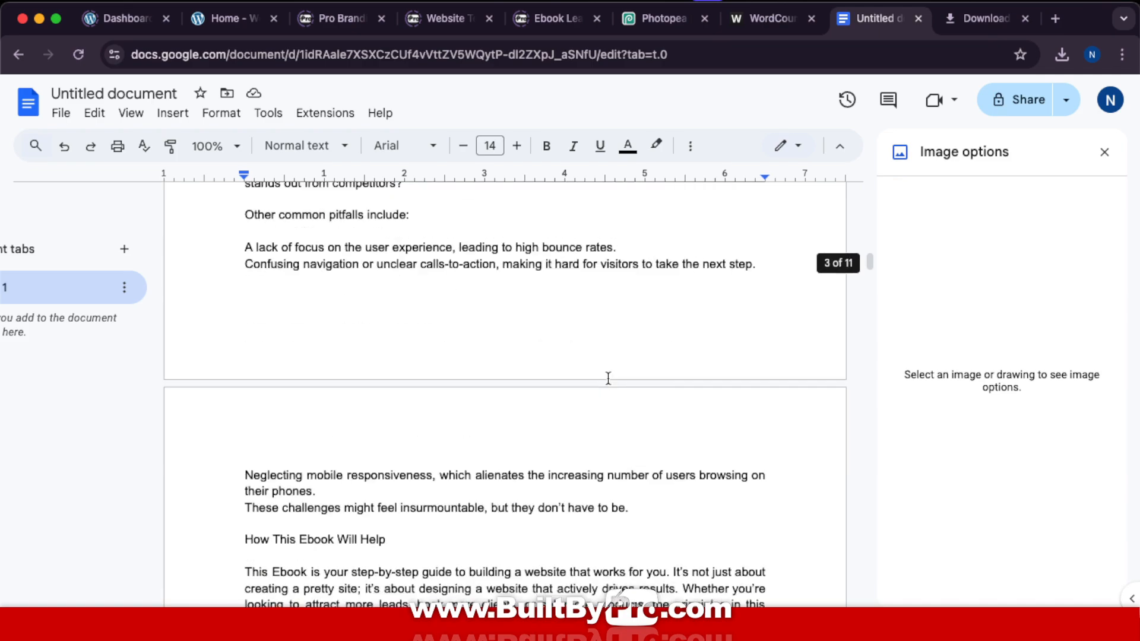
scroll(605, 382, down, 20)
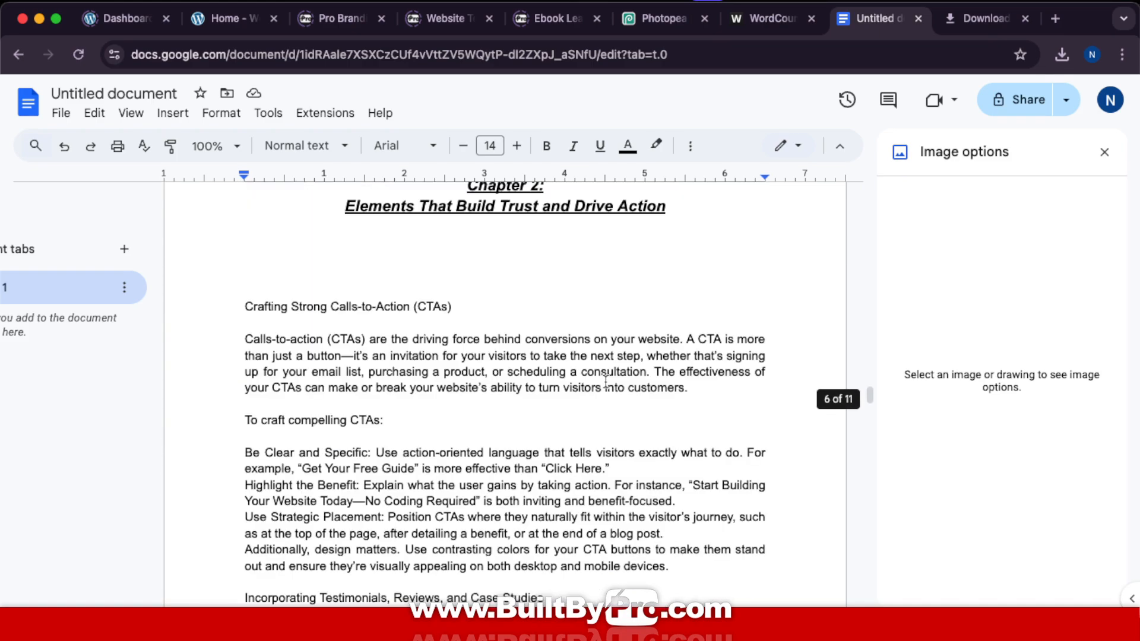
scroll(605, 380, down, 20)
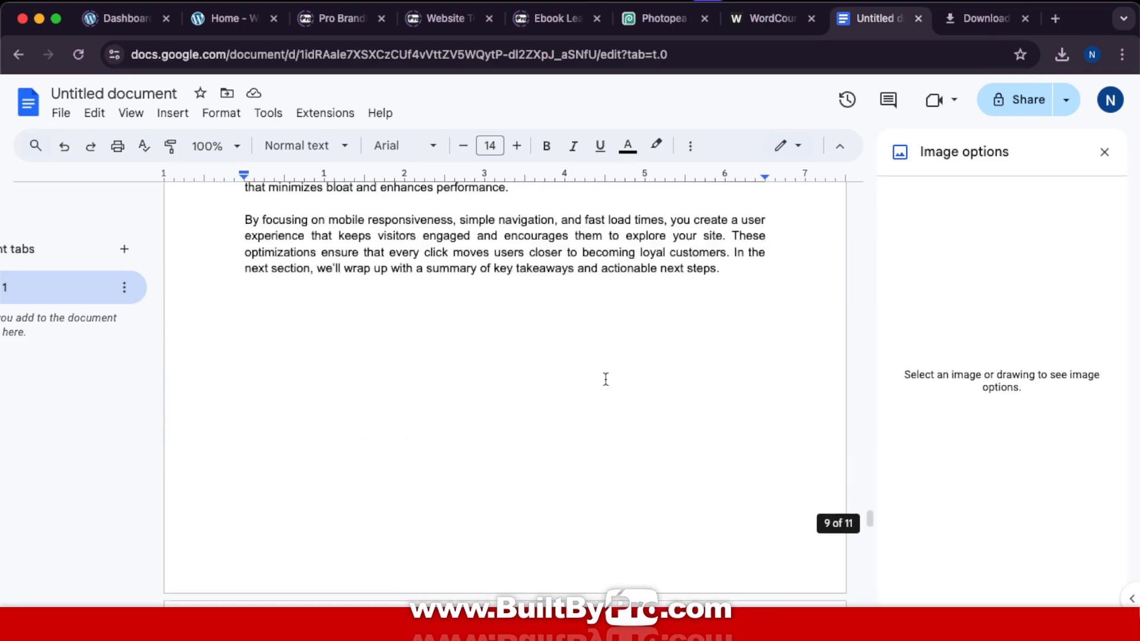
scroll(607, 378, up, 20)
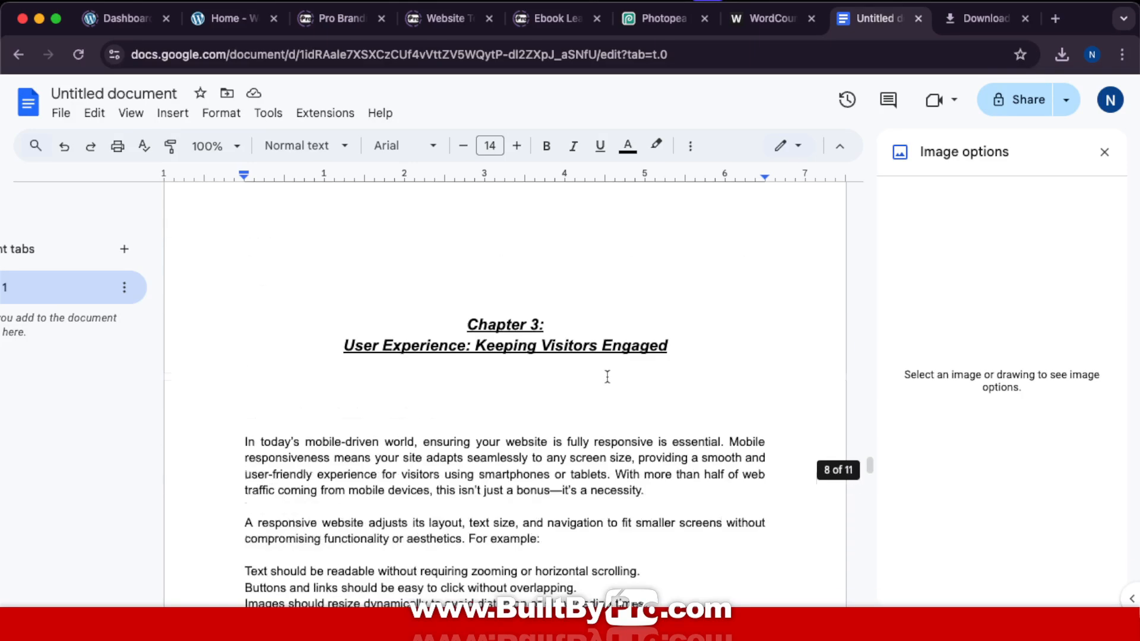
scroll(606, 373, up, 20)
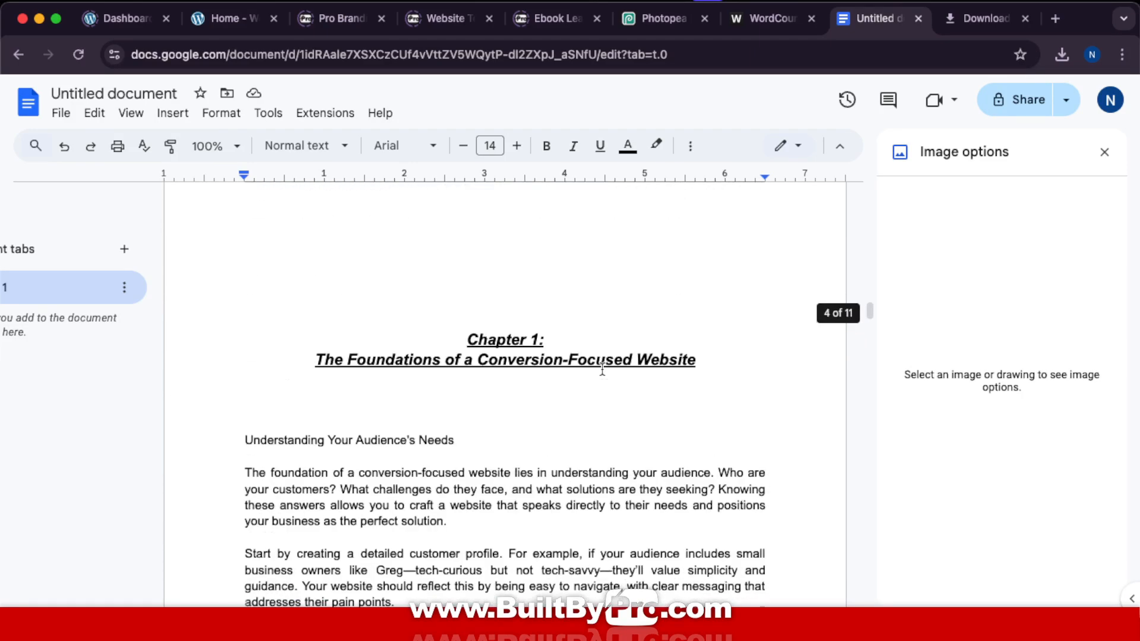
scroll(601, 366, up, 15)
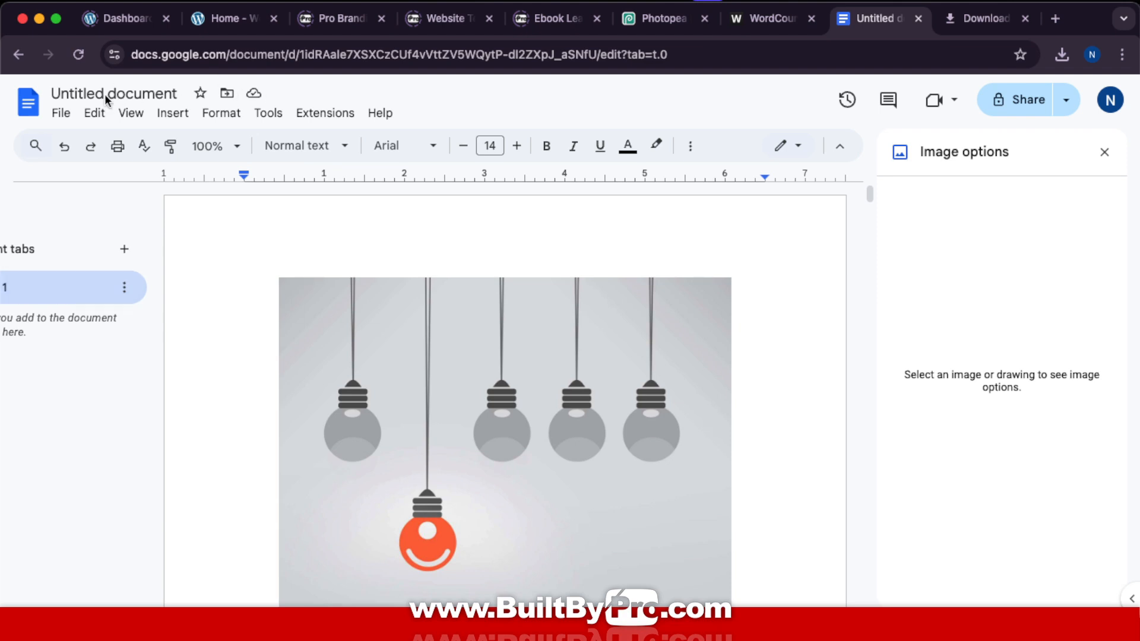
Download the finished ebook document as a PDF
click(60, 114)
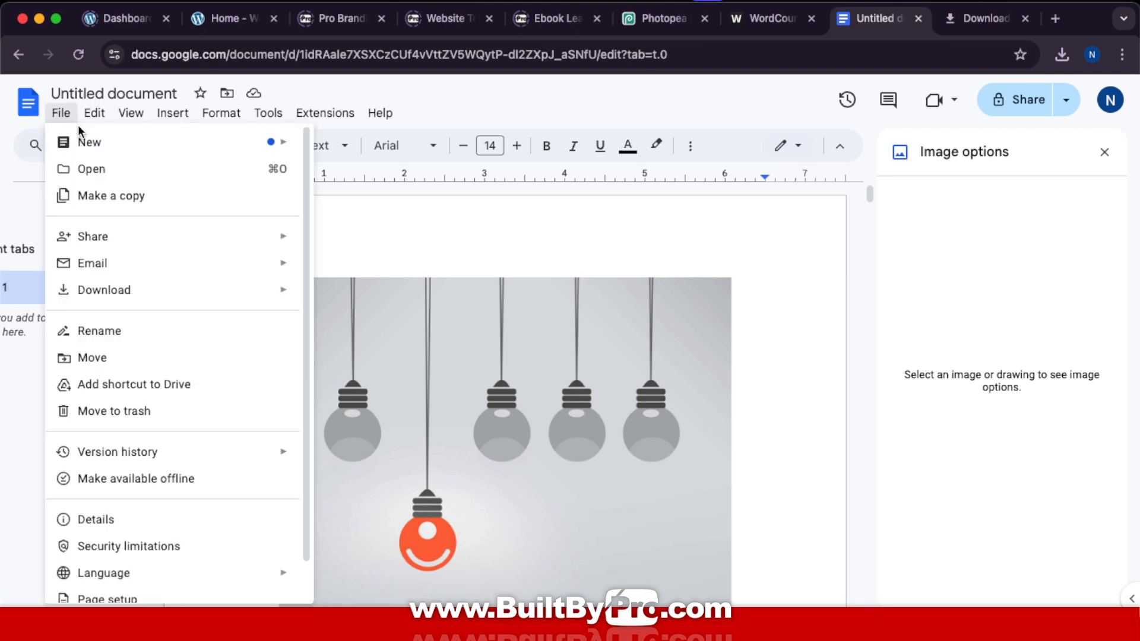
mouse_move(188, 301)
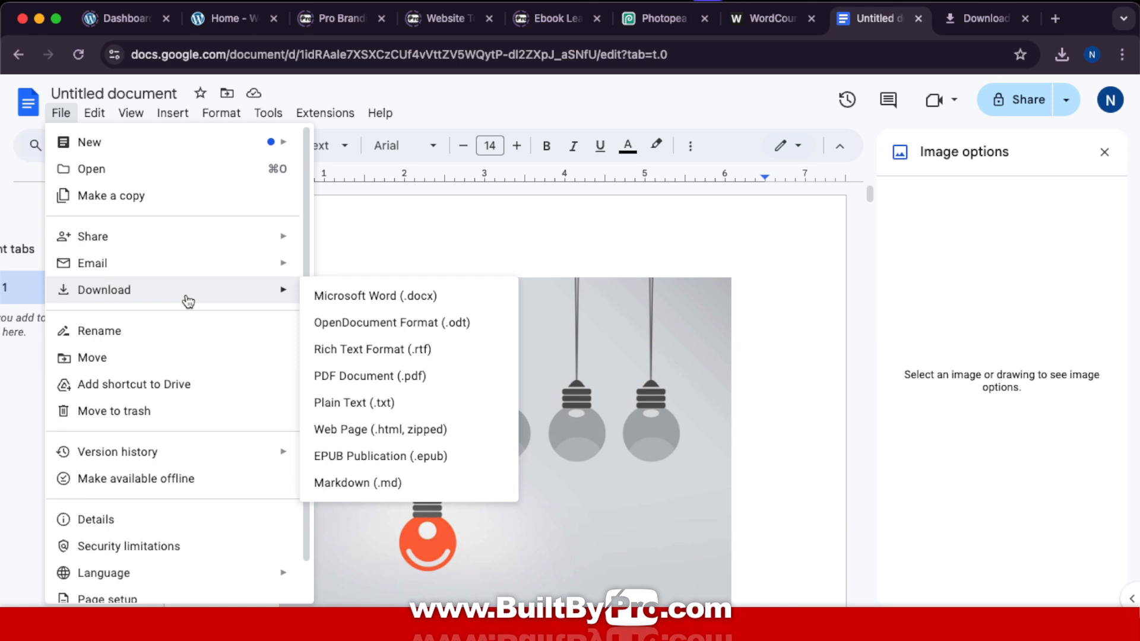
click(377, 375)
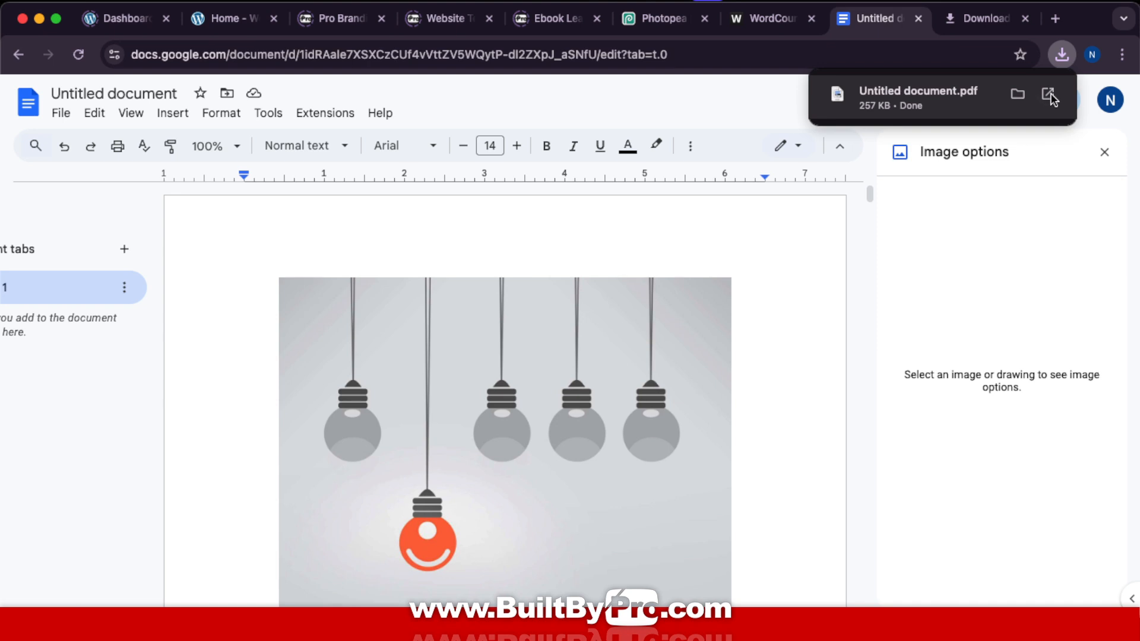
Reveal the downloaded PDF in Finder and rename it "The Professional Website Playbook", keeping the .pdf extension
click(1019, 99)
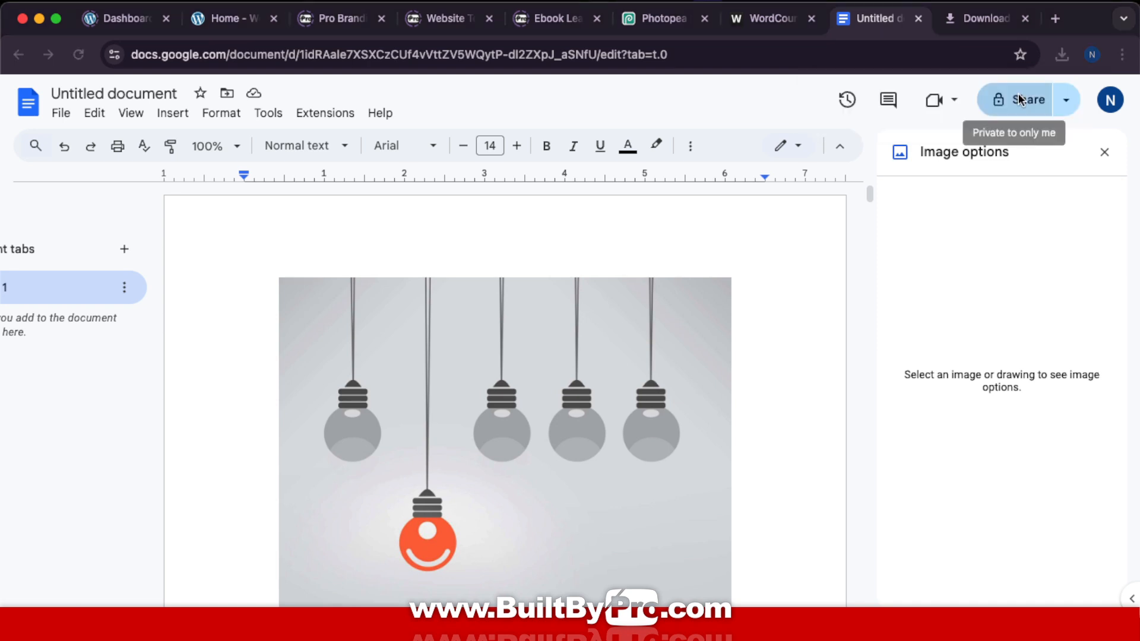
right_click(283, 231)
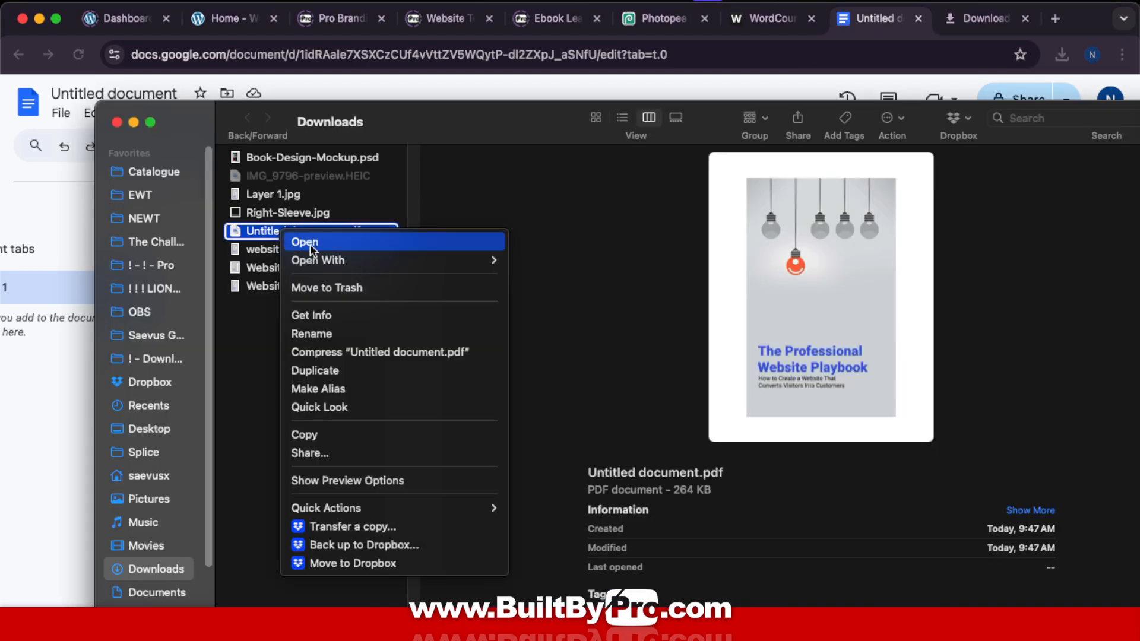
click(369, 328)
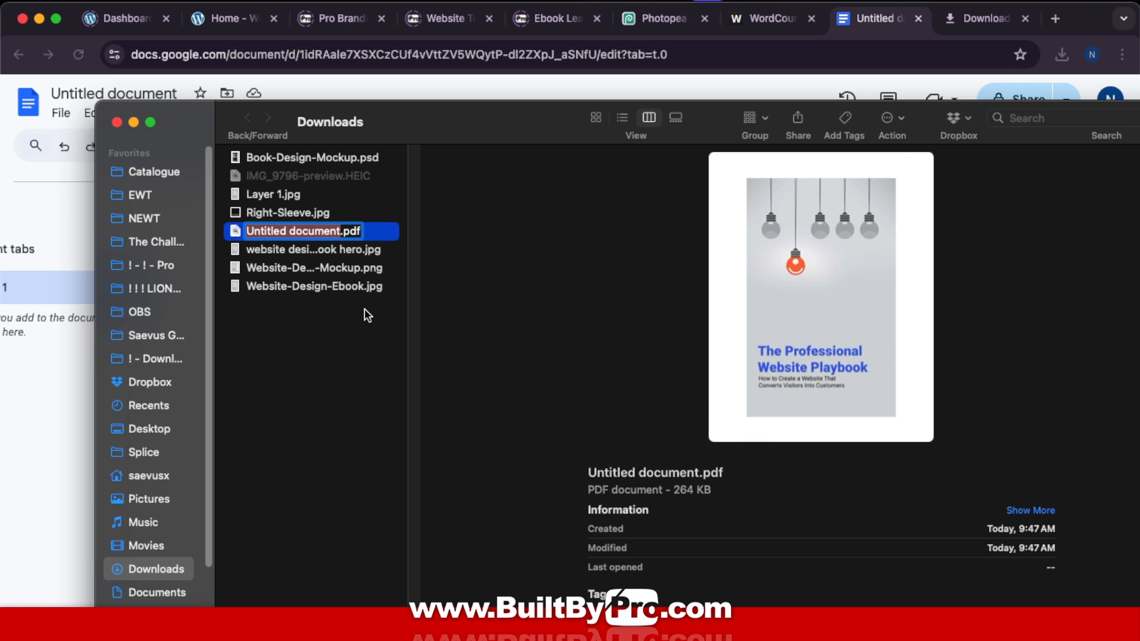
text(The Profession)
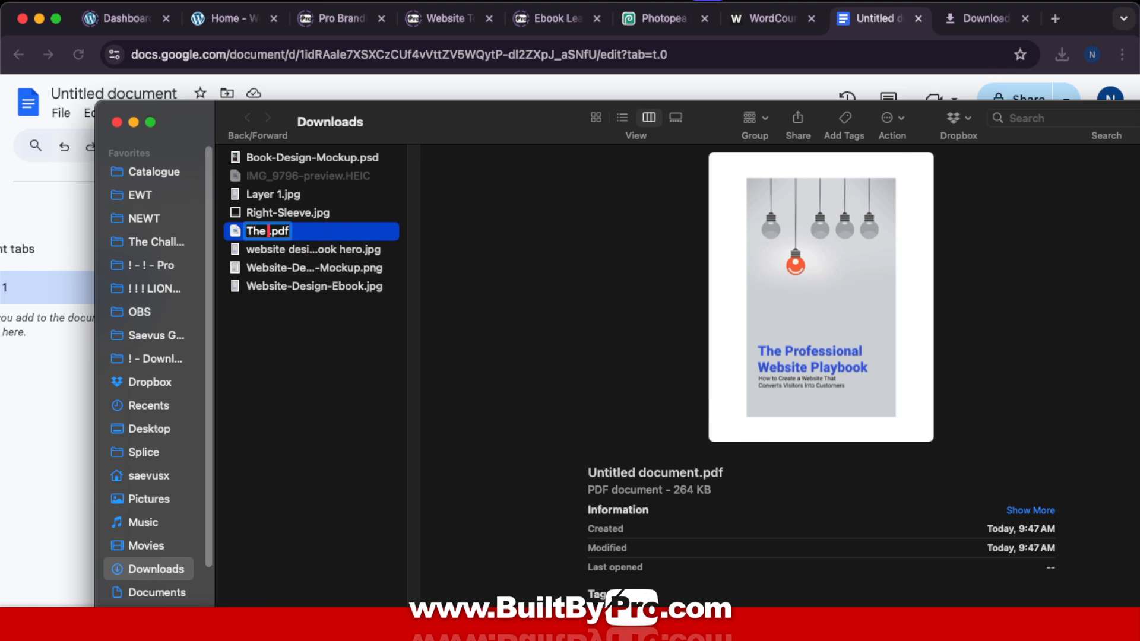
text(al Website Playbo)
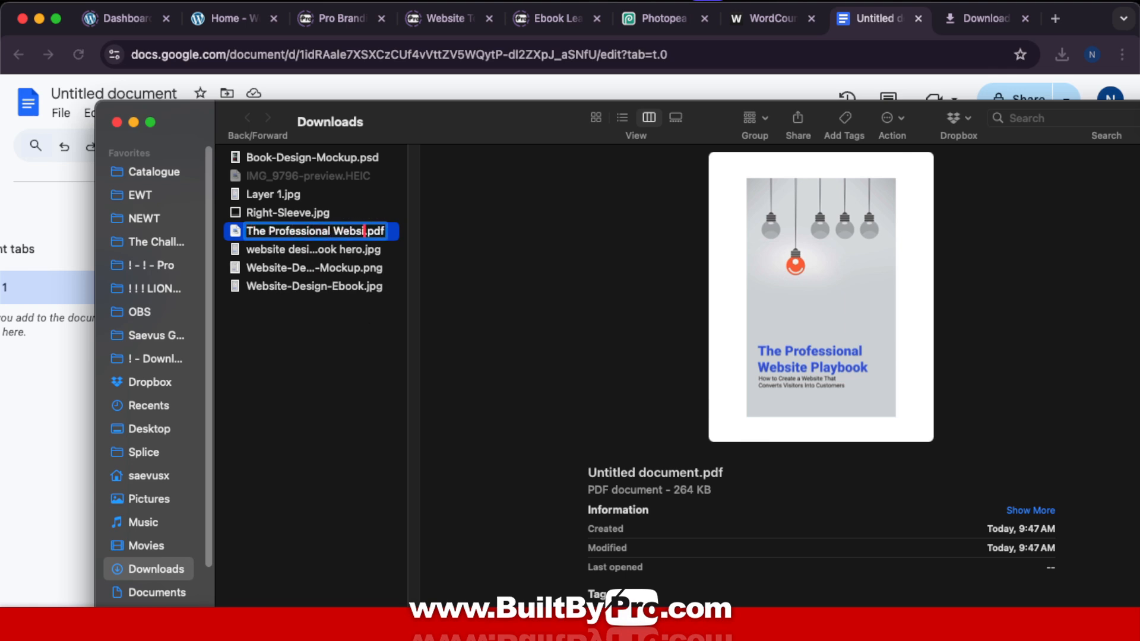
text(ok)
key(Return)
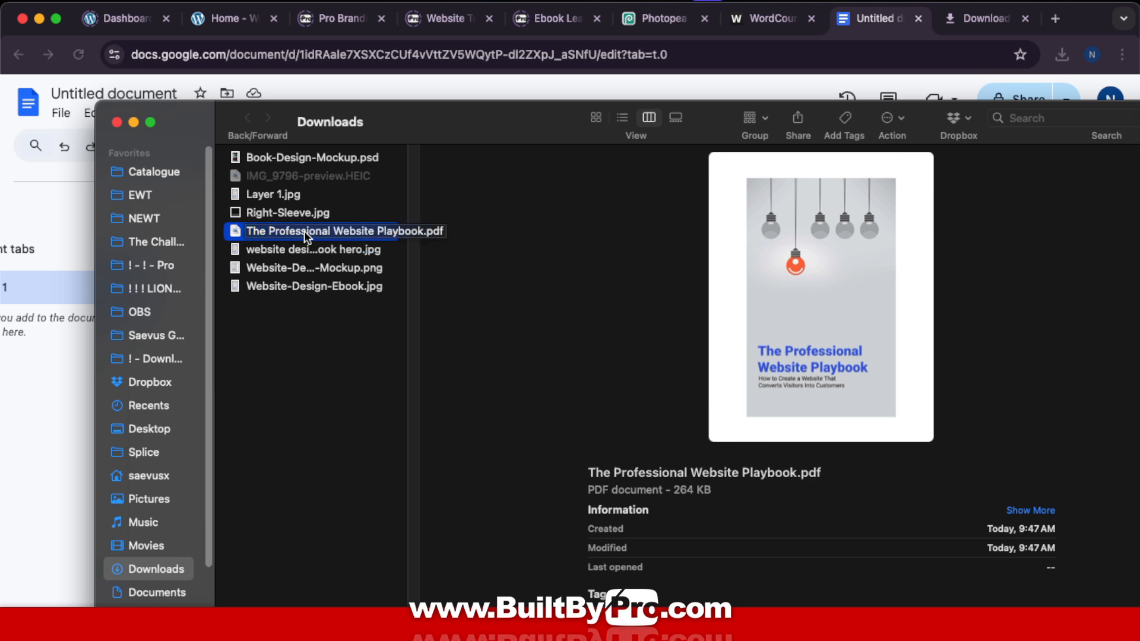
Open a second Finder window and copy the playbook PDF from Downloads into the NEWT project's Brand Files folder
key(super+n)
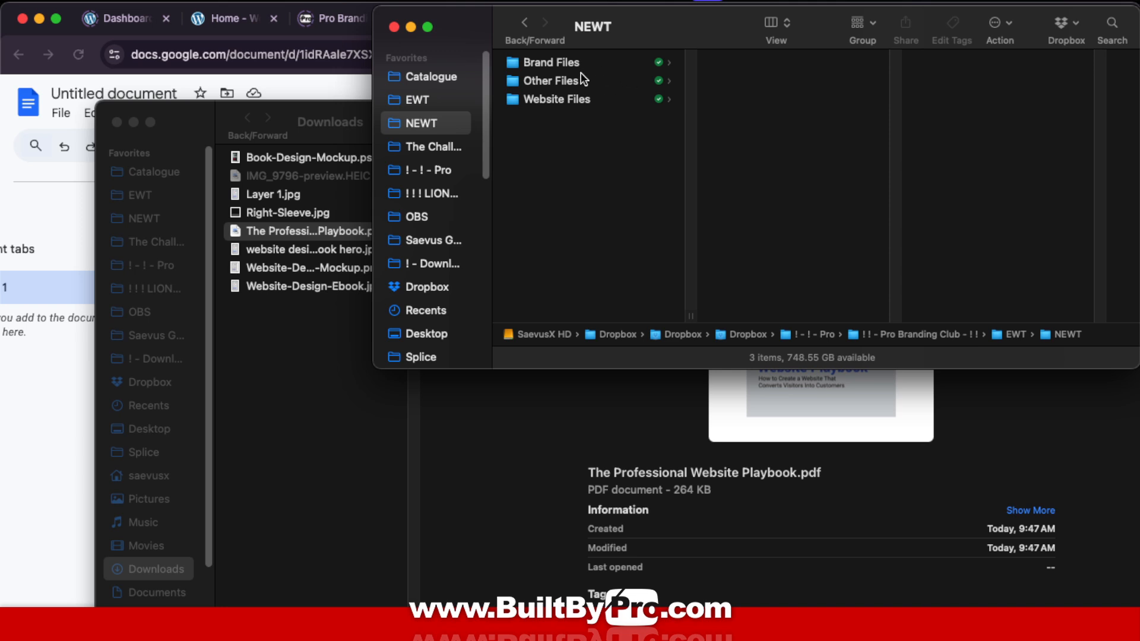
click(558, 63)
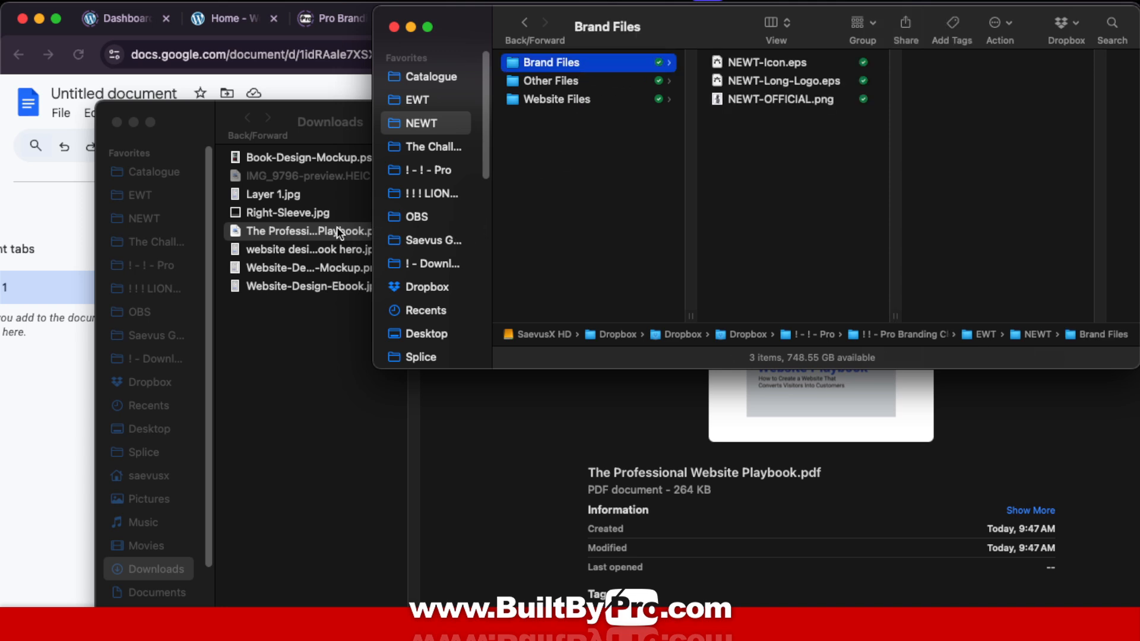
drag(307, 231, 800, 169)
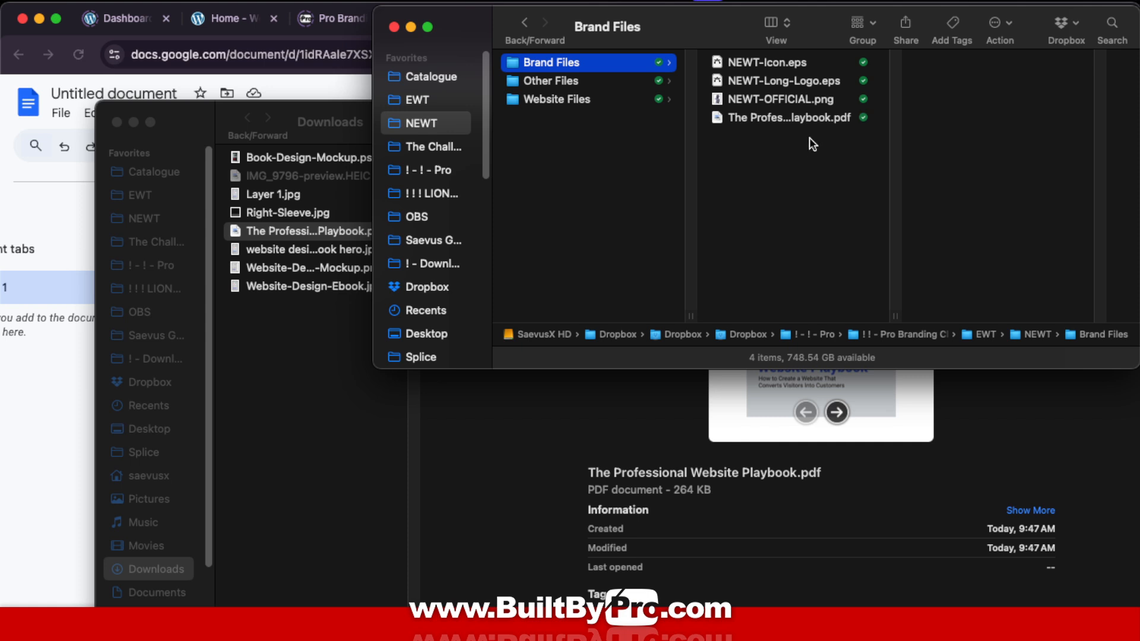
Copy the Dropbox link of the playbook PDF in Brand Files and open it in a new browser tab
right_click(800, 120)
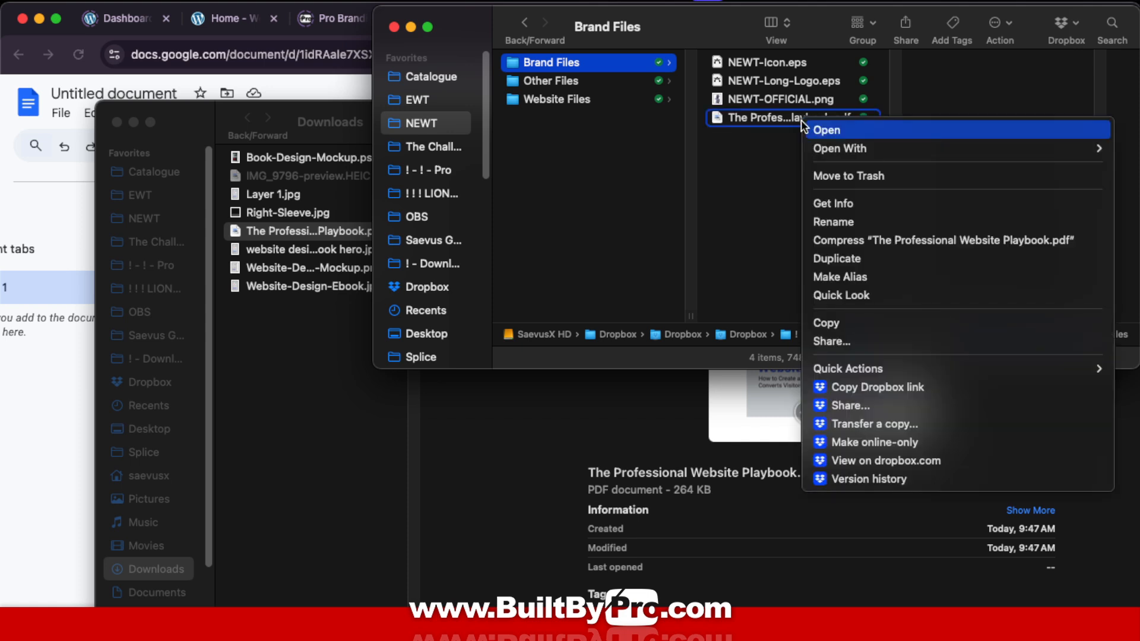
click(889, 387)
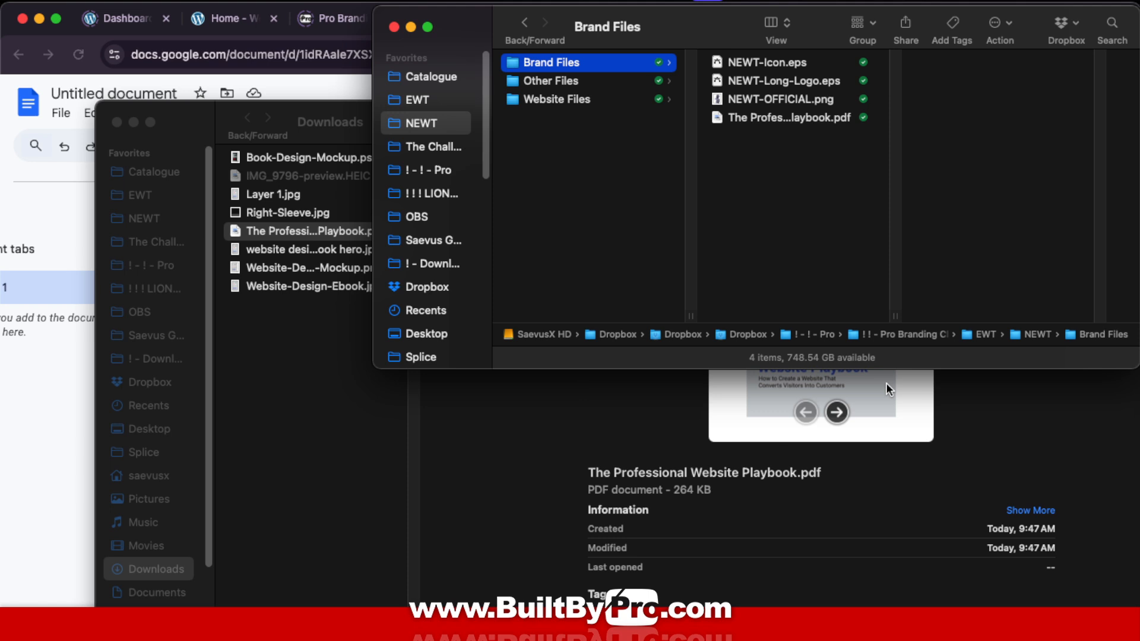
click(356, 95)
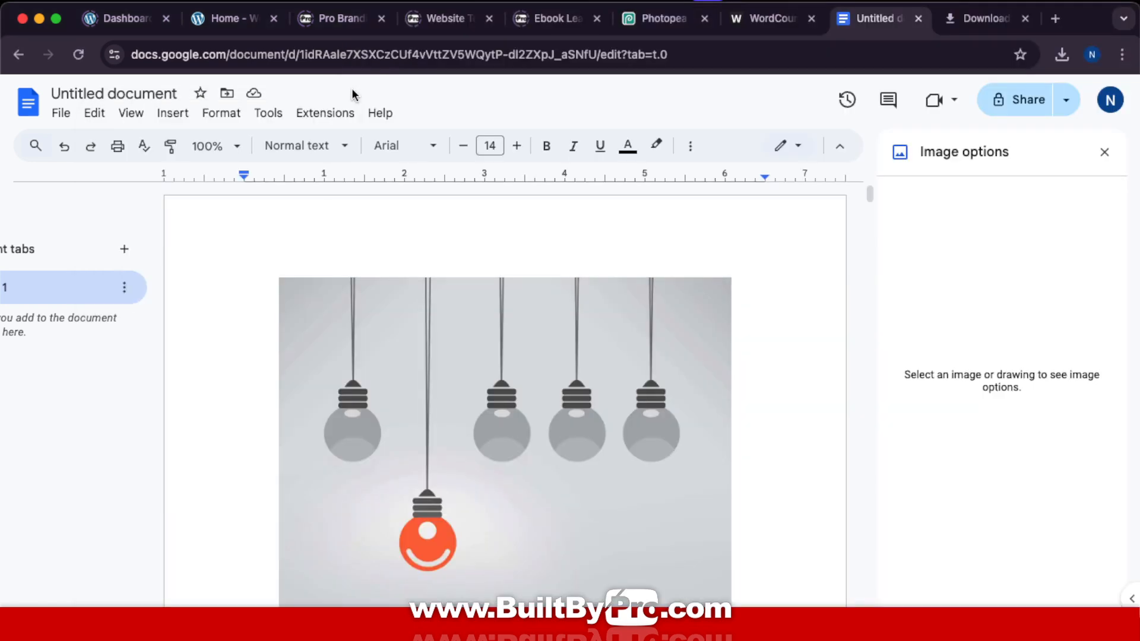
click(1055, 19)
key(super+v)
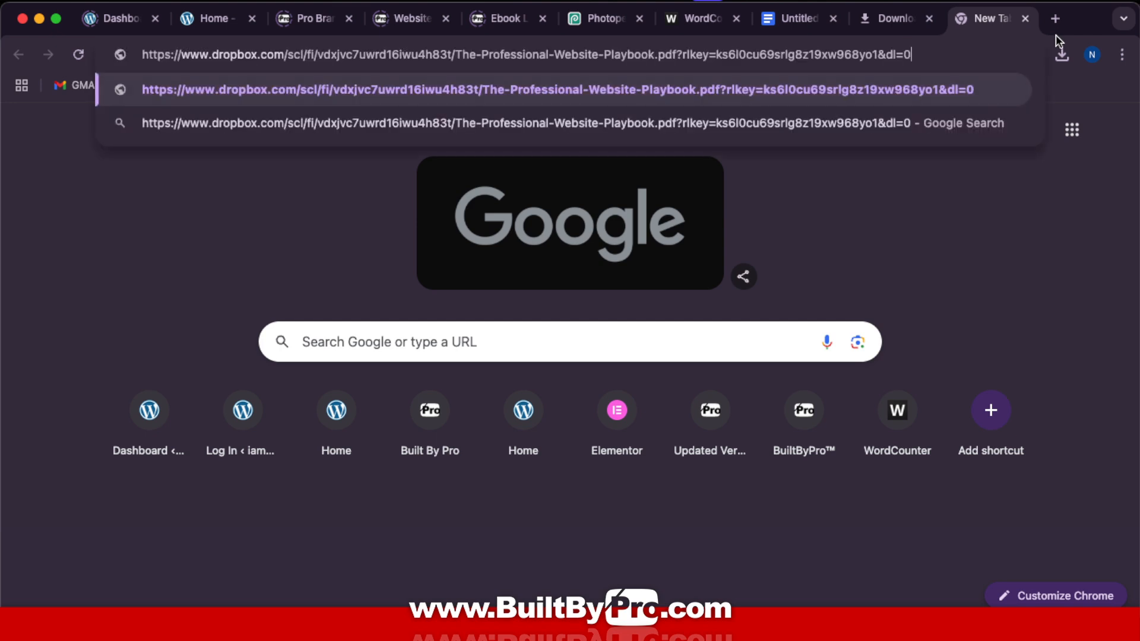
key(Return)
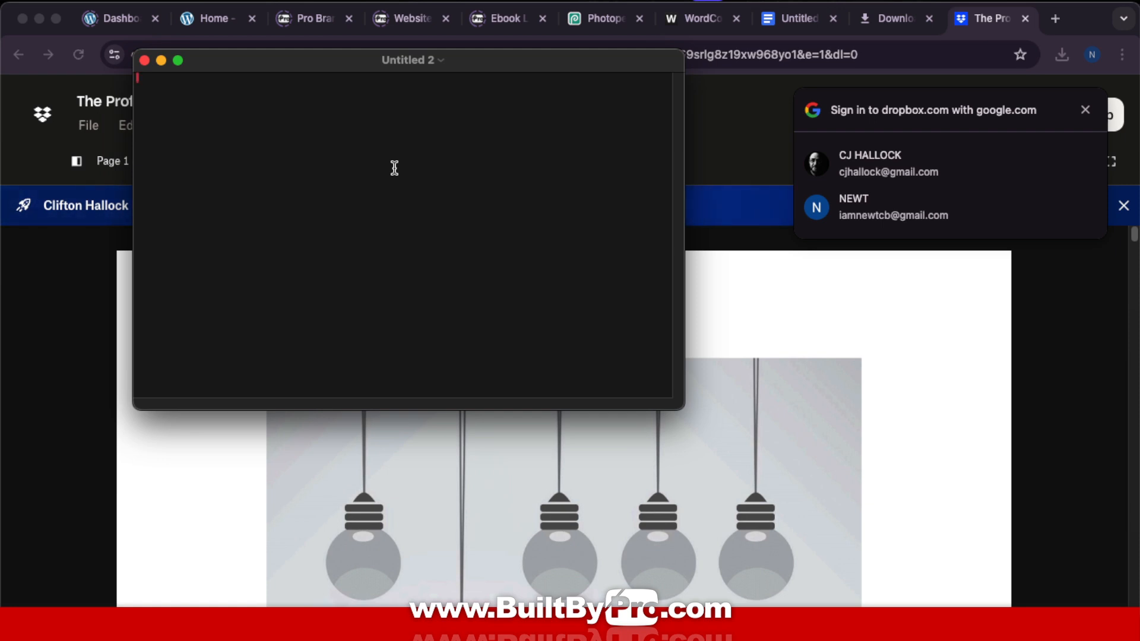
Paste the copied Dropbox link into the blank text document, below three empty lines
key(Return)
key(Return)
key(Return)
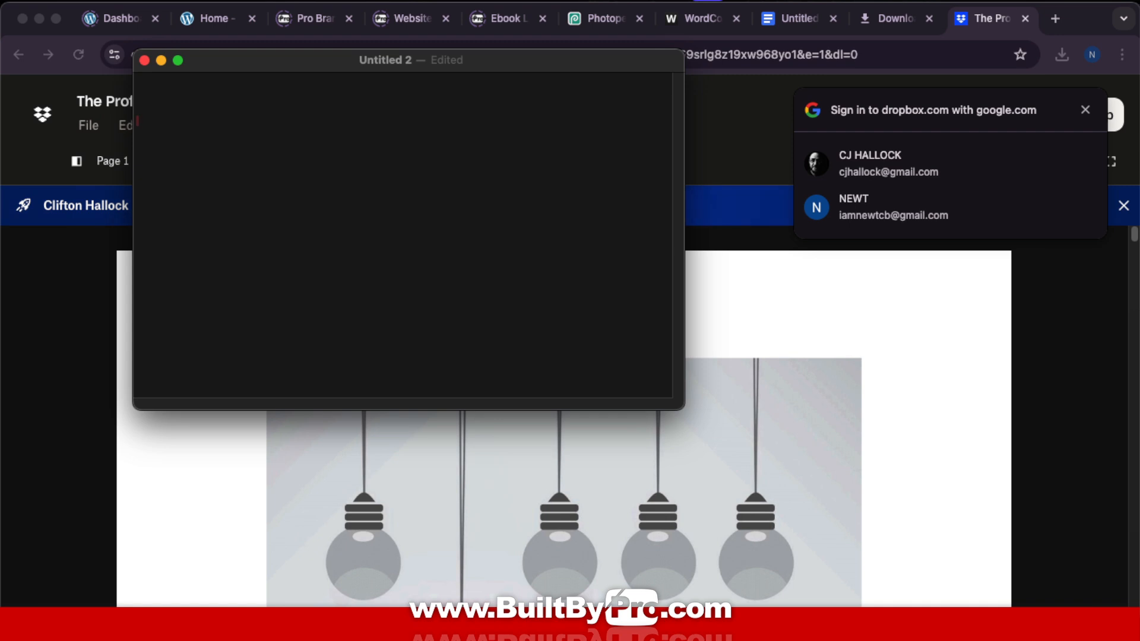
key(super+v)
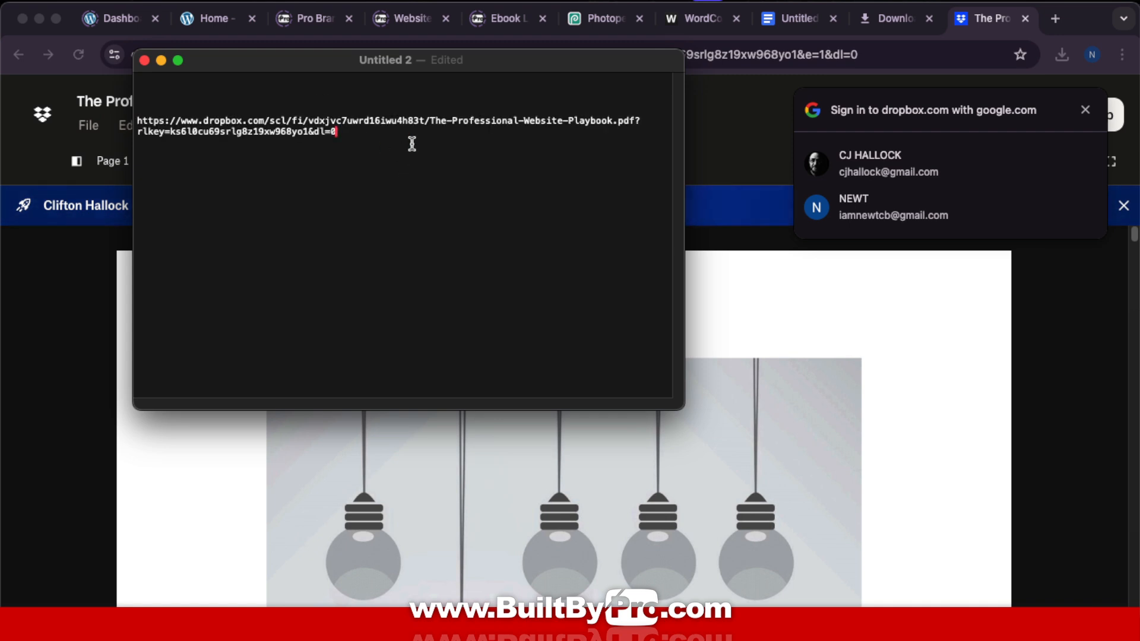
Replace "www" with "dl" at the start of the pasted Dropbox link's domain
drag(371, 132, 137, 123)
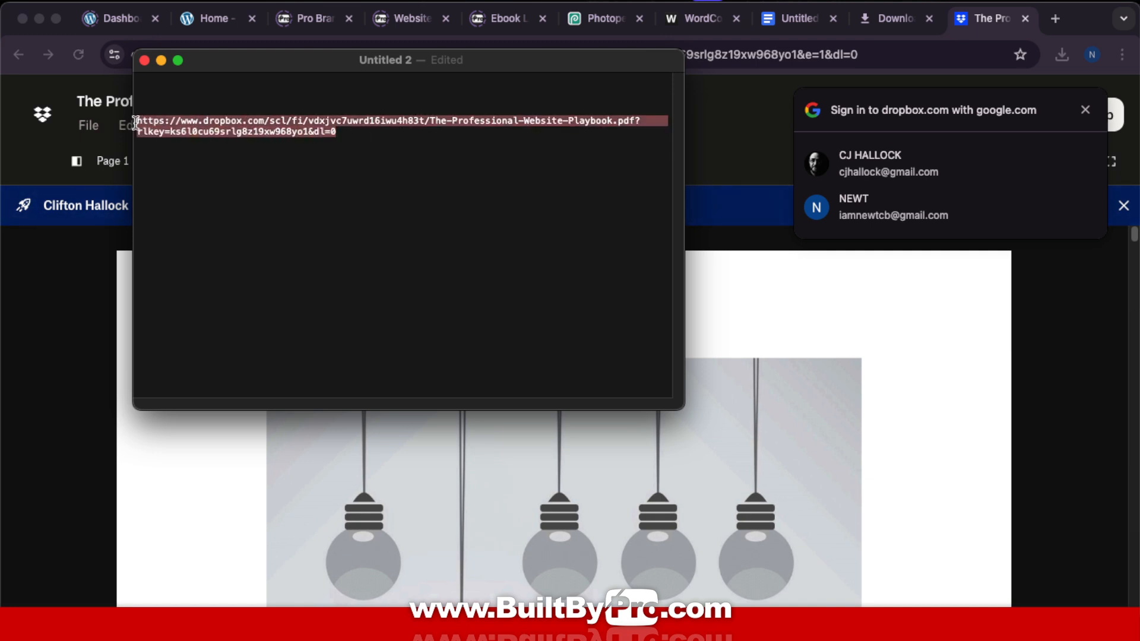
click(237, 122)
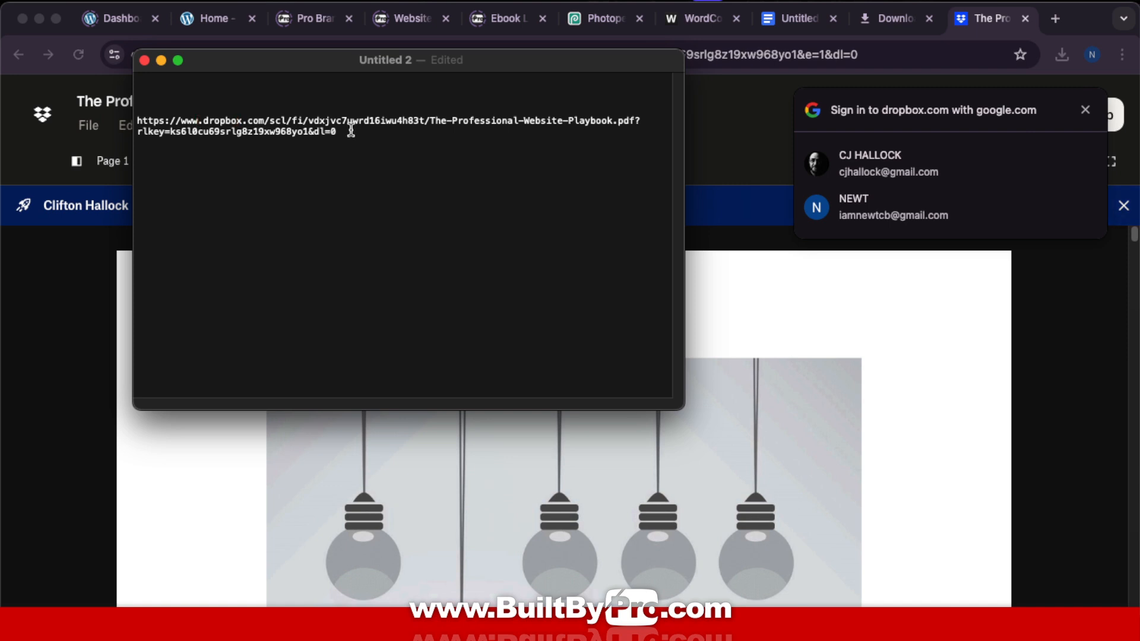
key(Left)
key(Left)
key(Left)
key(Left)
key(Left)
key(Left)
key(BackSpace)
key(BackSpace)
key(BackSpace)
key(BackSpace)
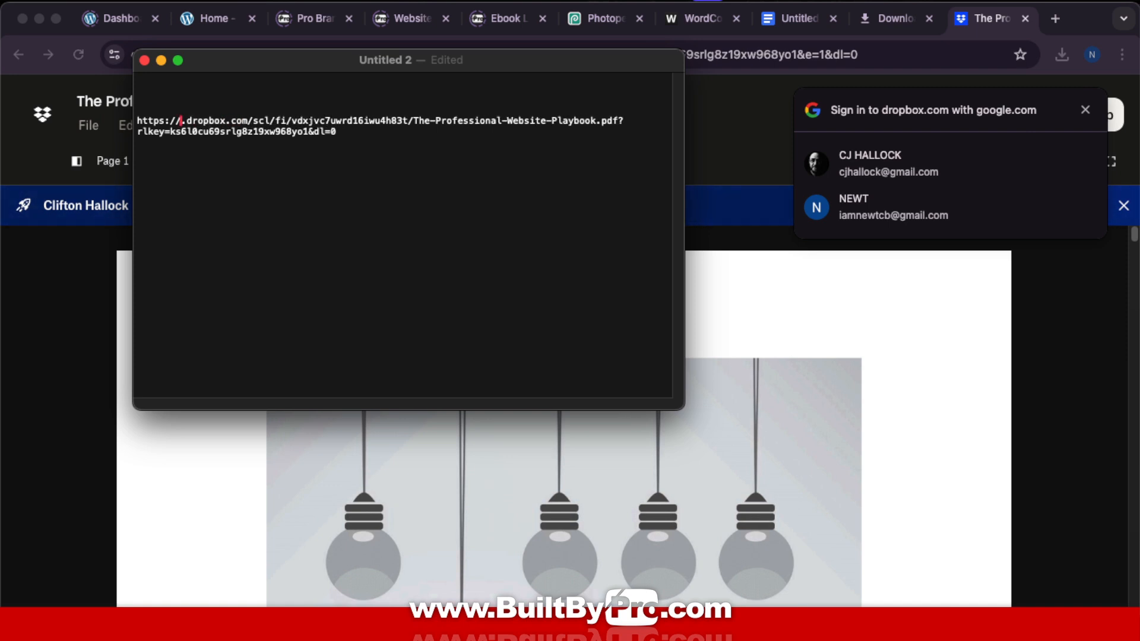
text(dl)
Insert "usercontent" directly after "dropbox" in the link so the domain reads dl.dropboxusercontent.com
key(Right)
key(Right)
key(Right)
key(Right)
key(Right)
key(Right)
key(Right)
key(Right)
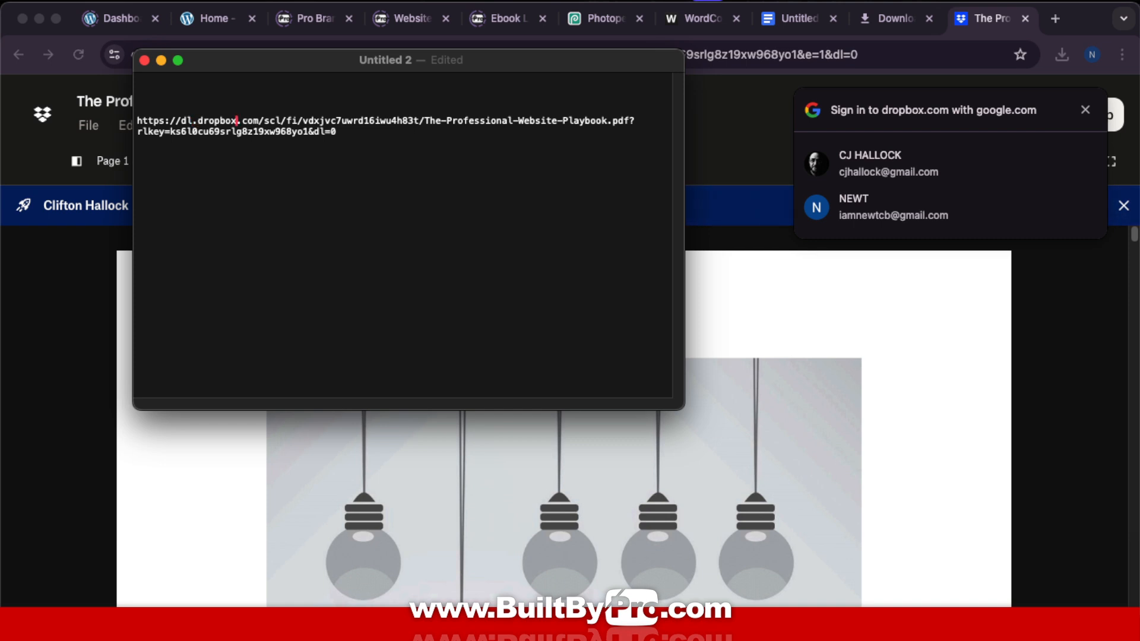
text(userco)
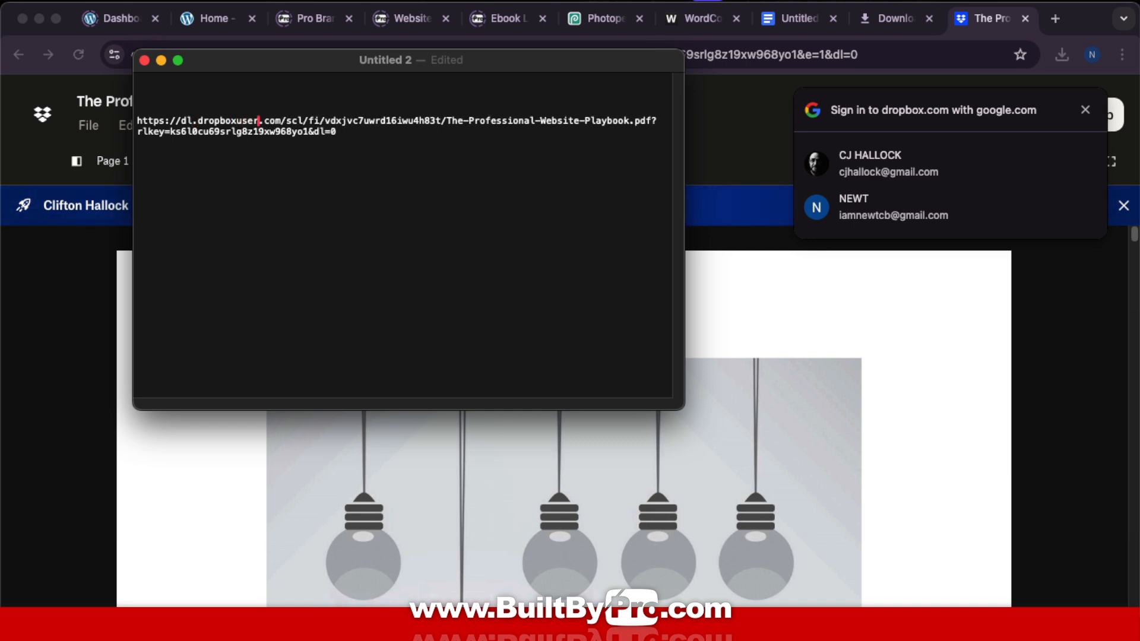
text(ntent)
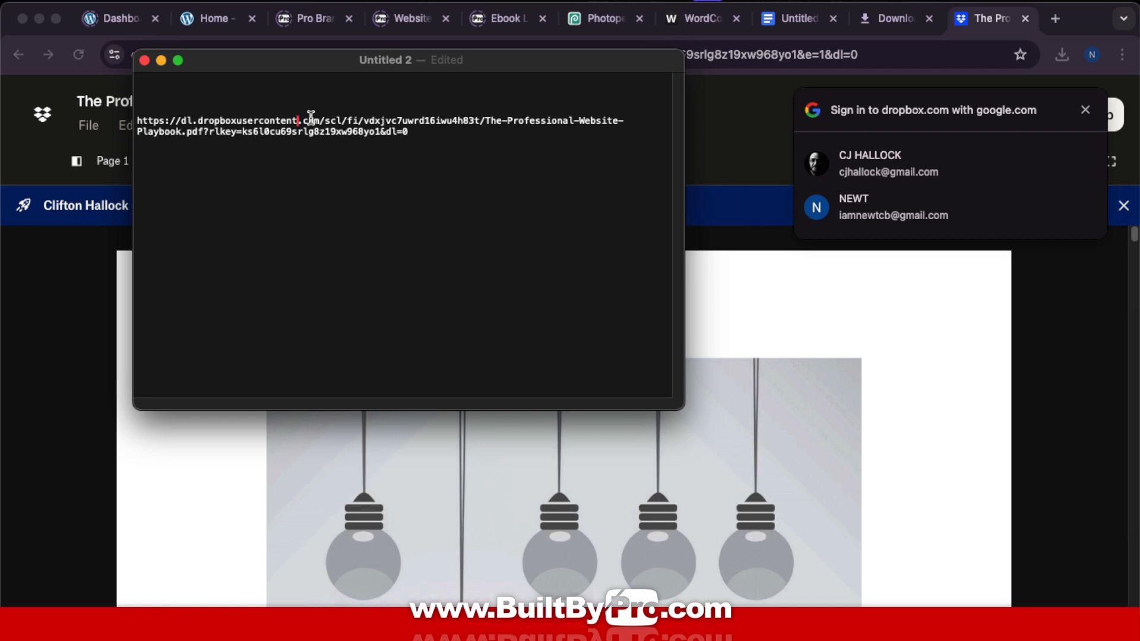
Select the complete edited dl.dropboxusercontent.com link in the text document
drag(321, 121, 450, 138)
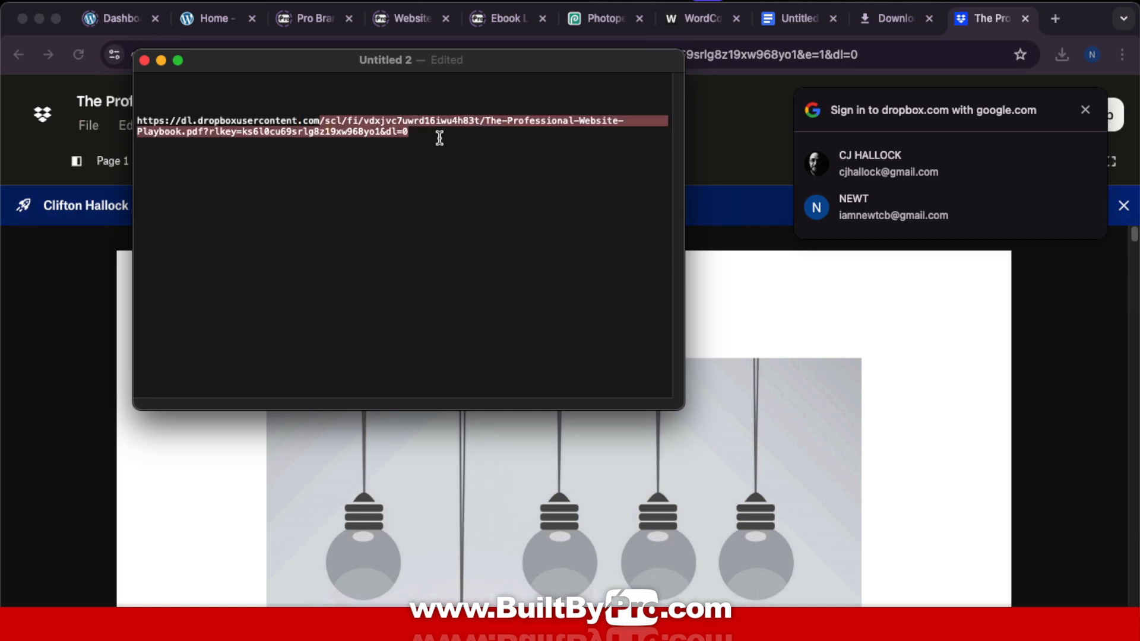
click(448, 132)
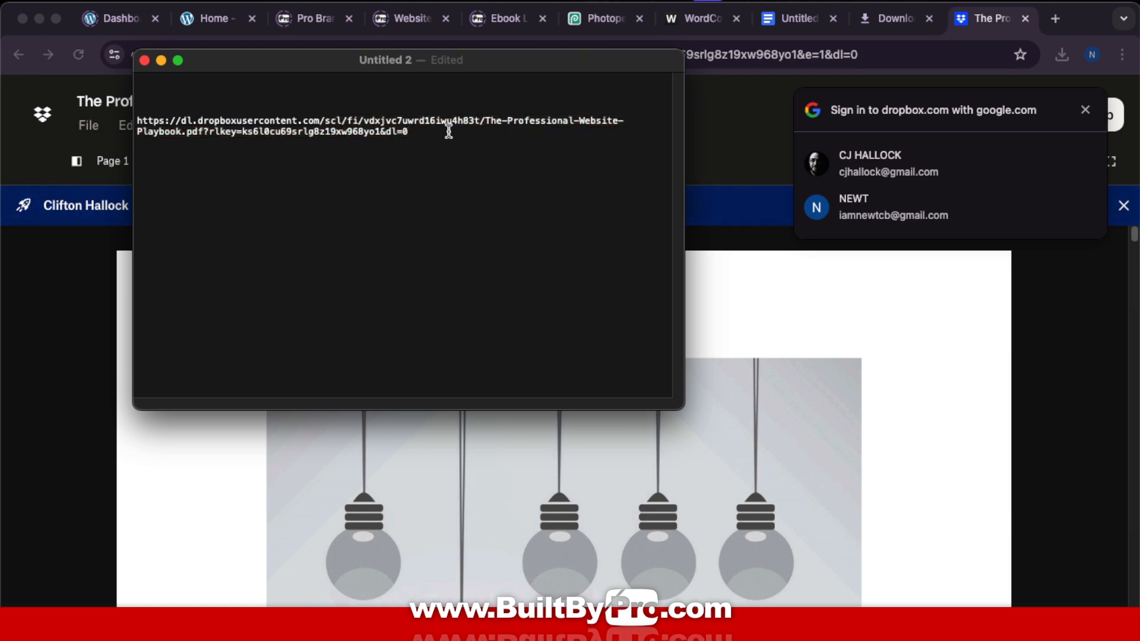
drag(443, 132, 123, 126)
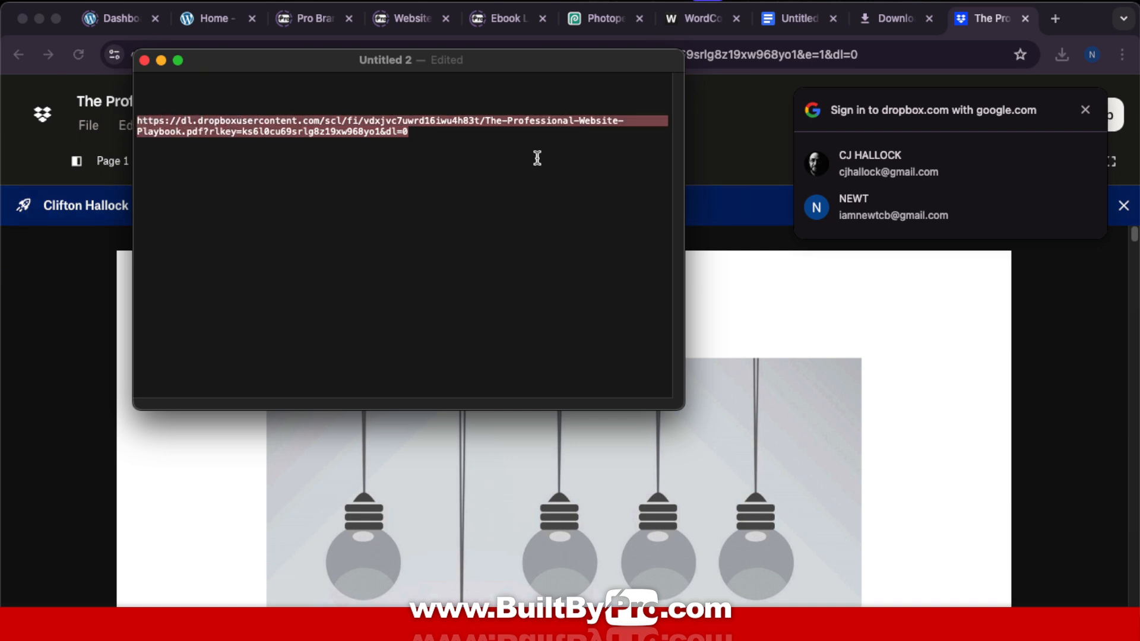